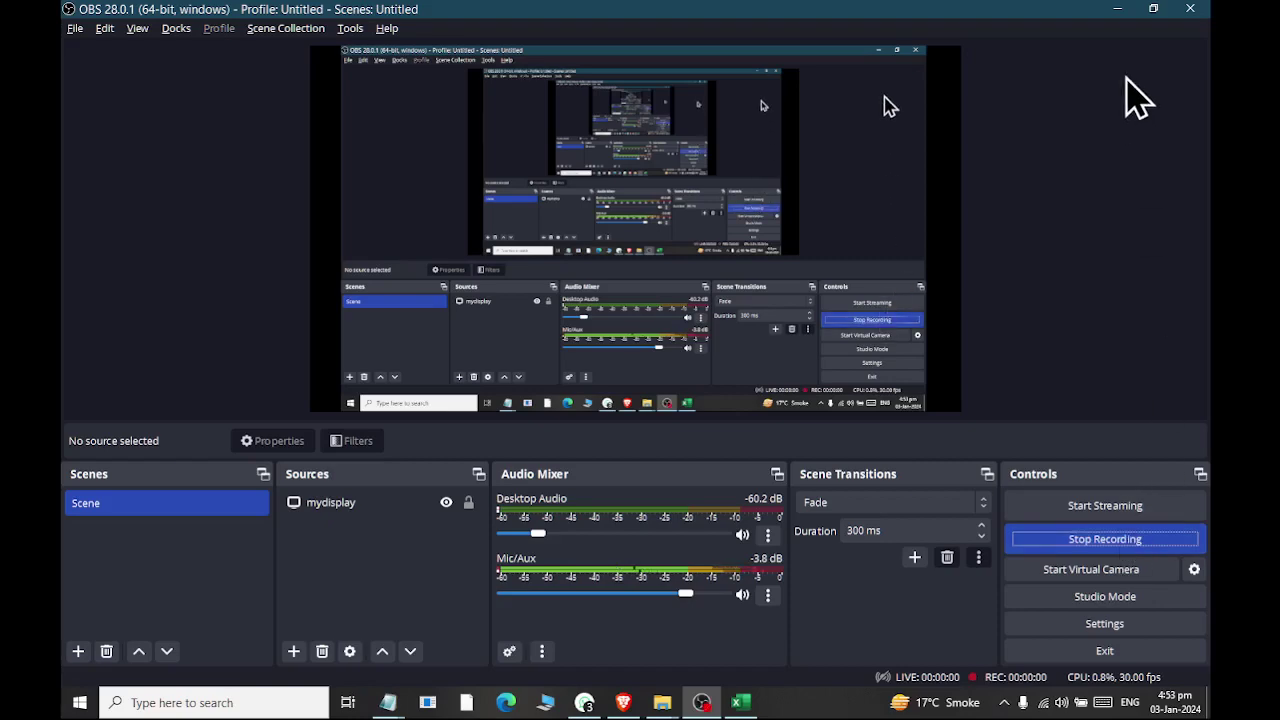
Start the OBS screen recording and bring the ItemSoldPurcse.xlsx report into view.
click(1125, 8)
click(432, 369)
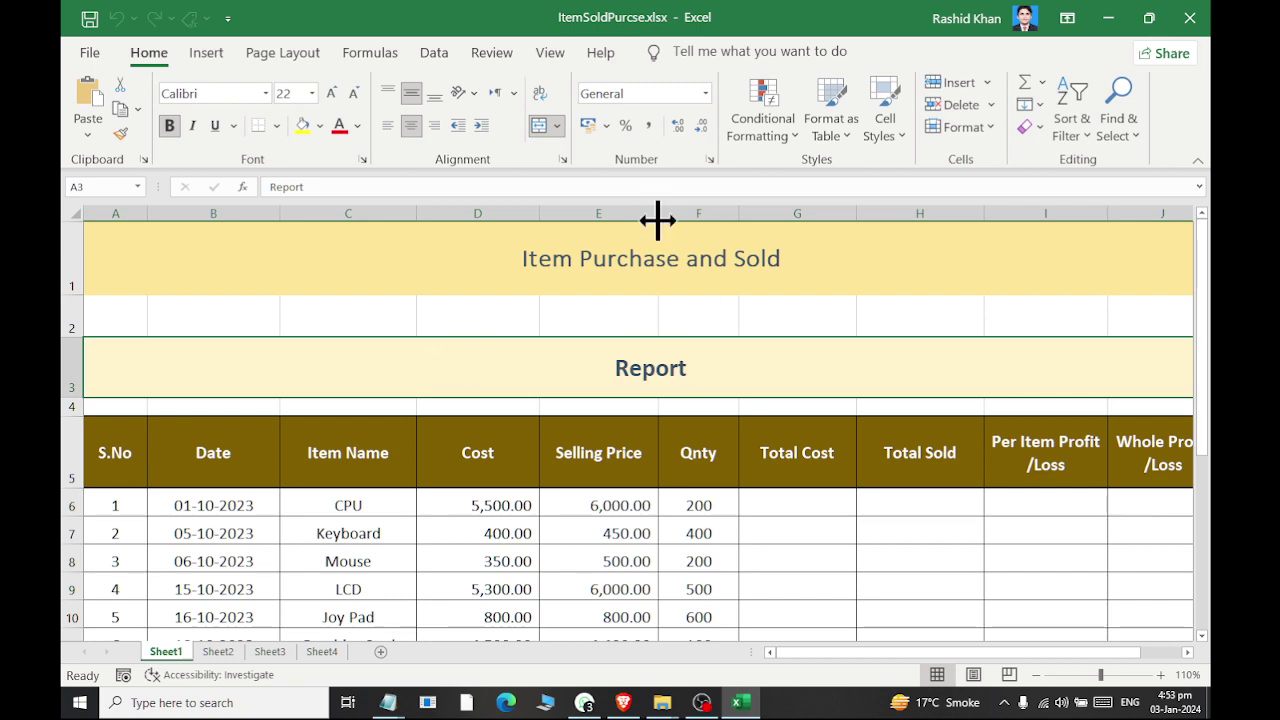
On A1:J22, try Clear All and Clear Contents, undoing each, then apply Clear Formats.
mouse_move(660, 242)
mouse_down()
mouse_move(1180, 620)
mouse_move(648, 378)
mouse_up()
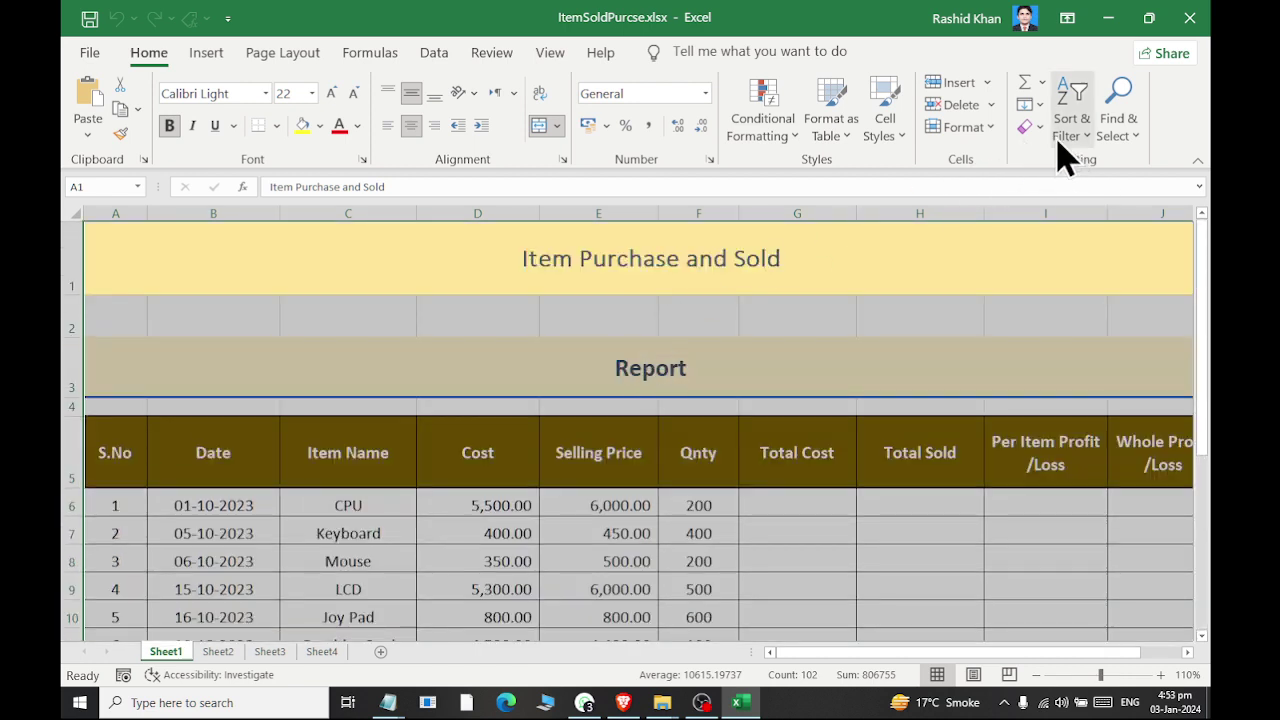
click(1033, 127)
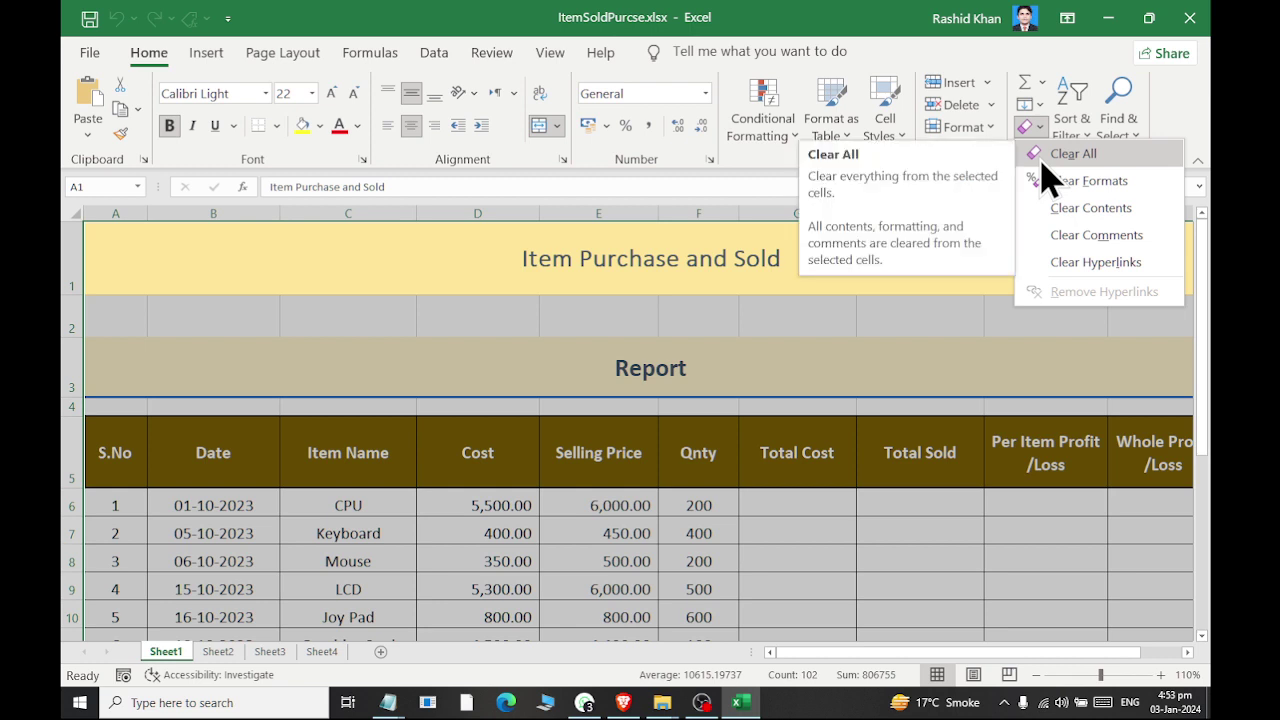
click(1043, 163)
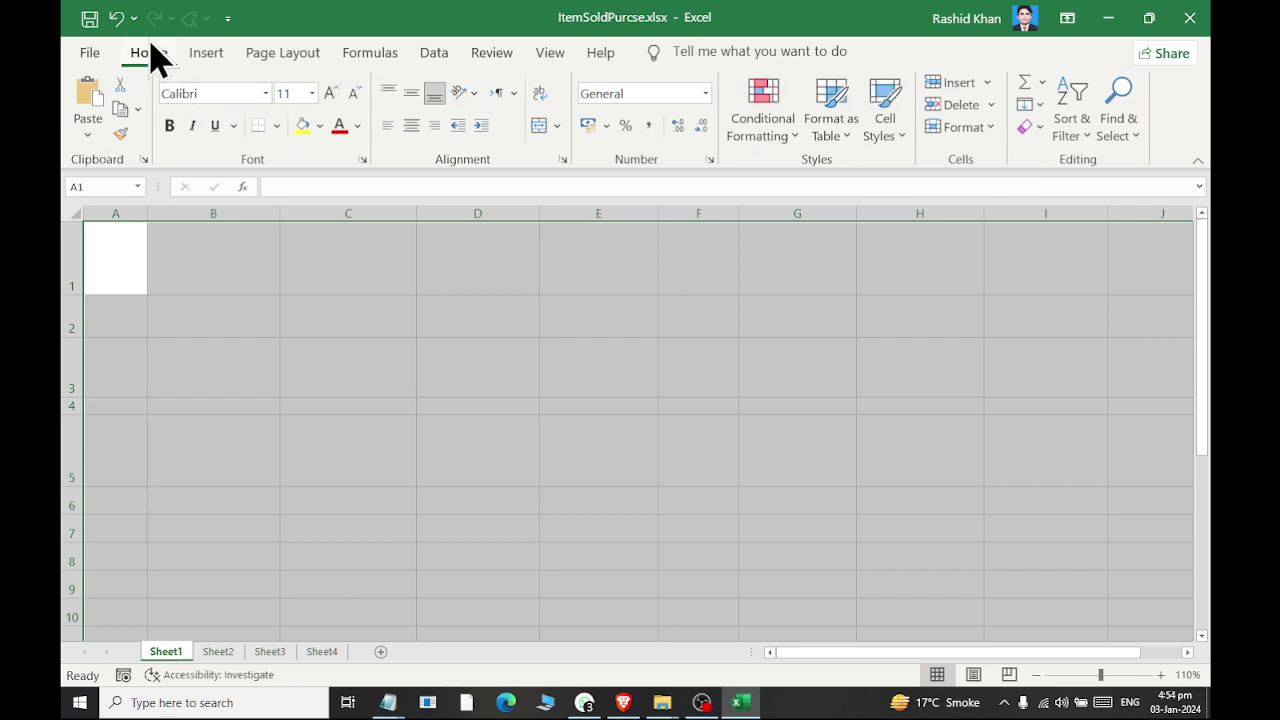
click(115, 19)
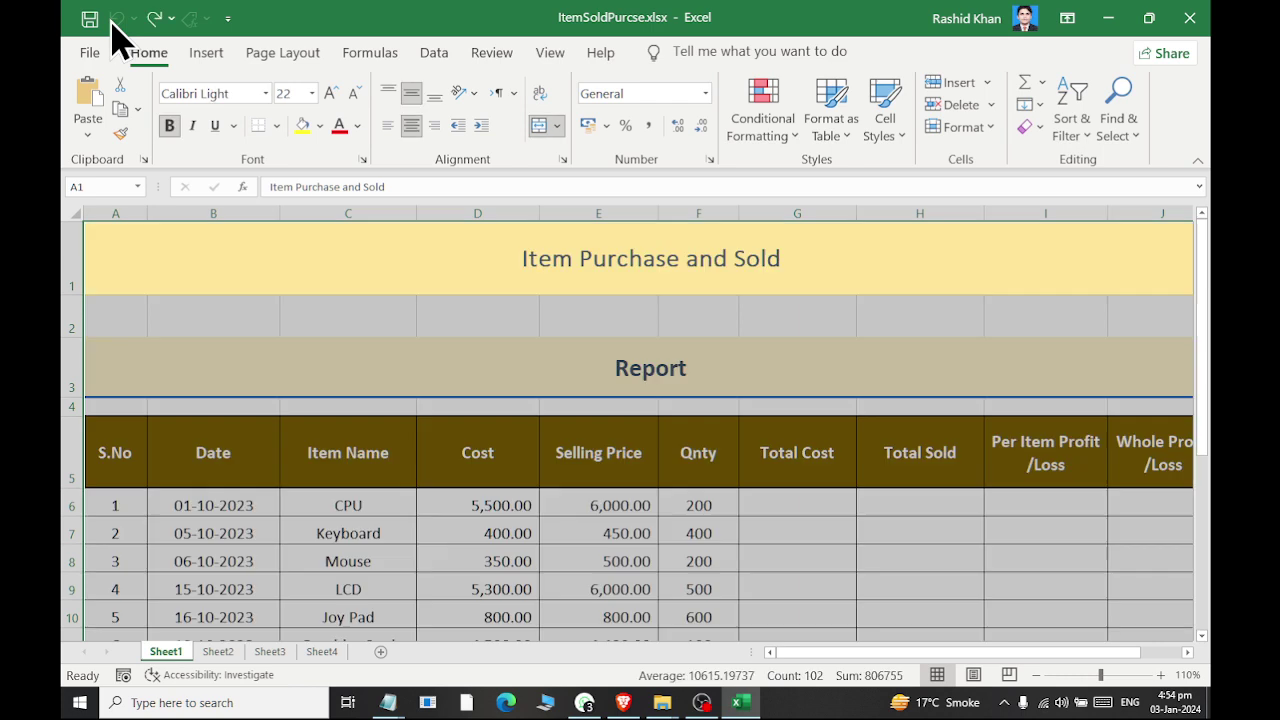
click(1032, 127)
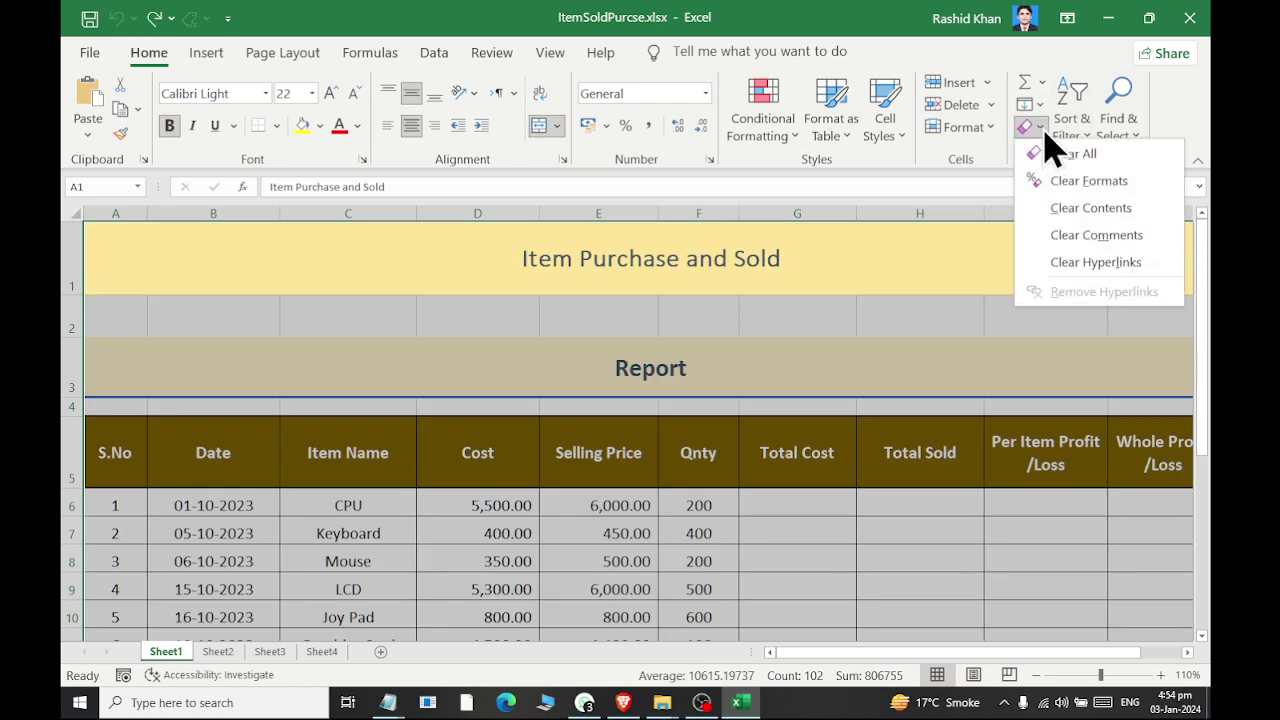
click(1062, 228)
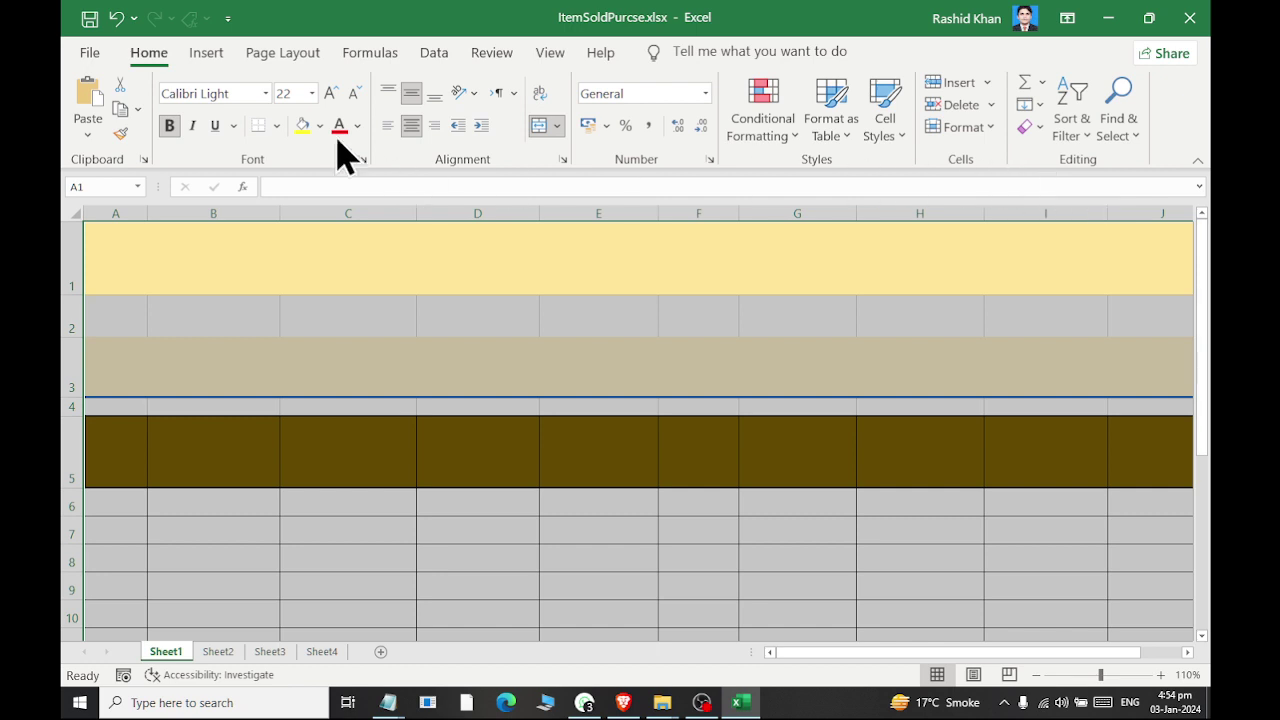
click(114, 24)
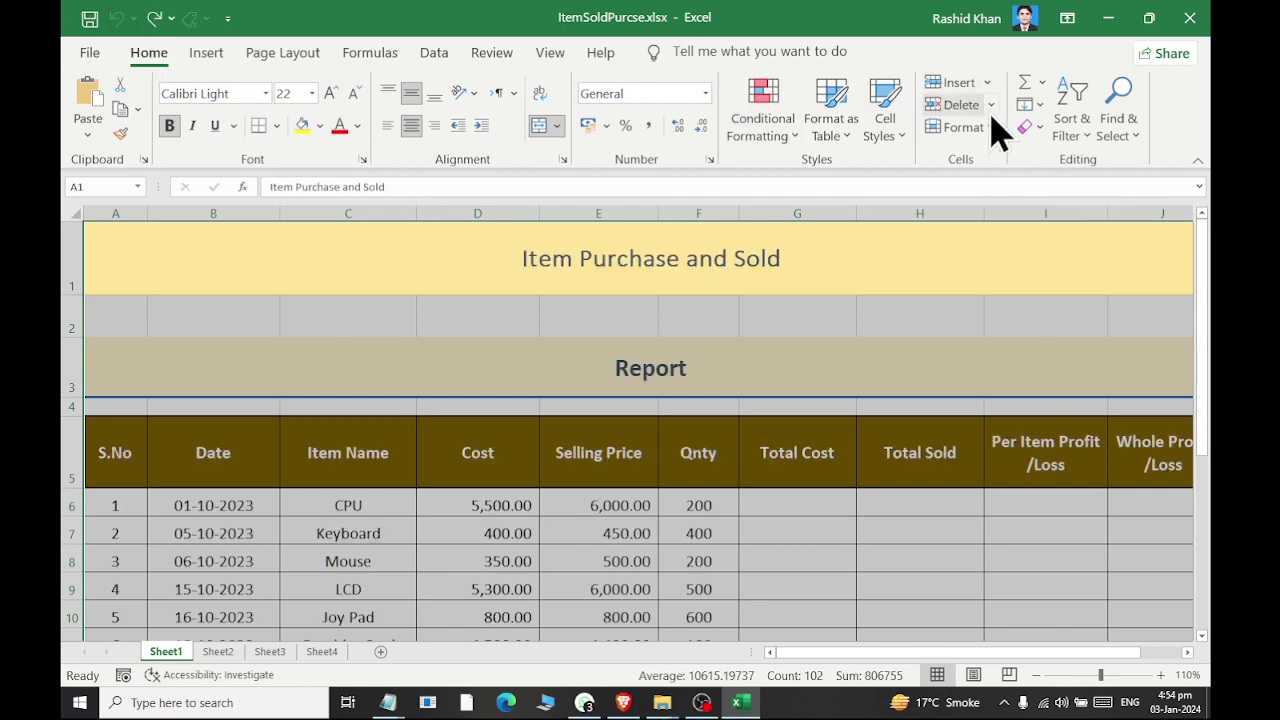
click(1028, 127)
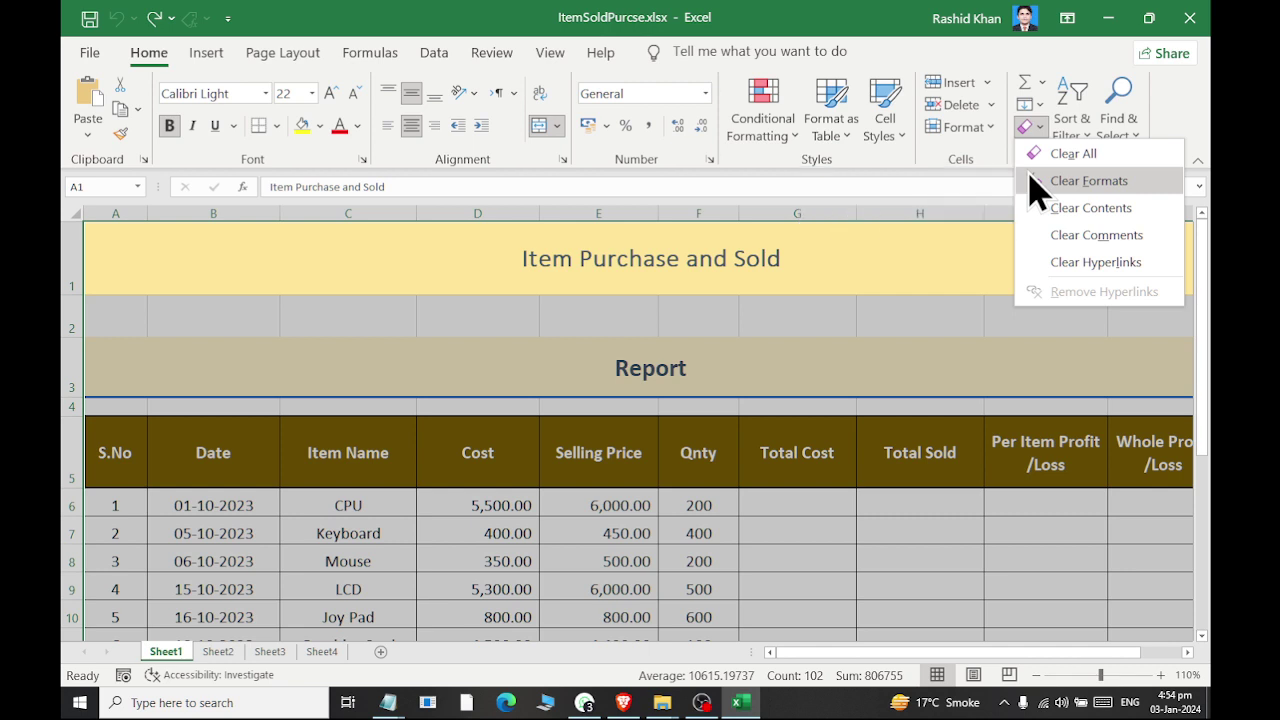
click(1037, 181)
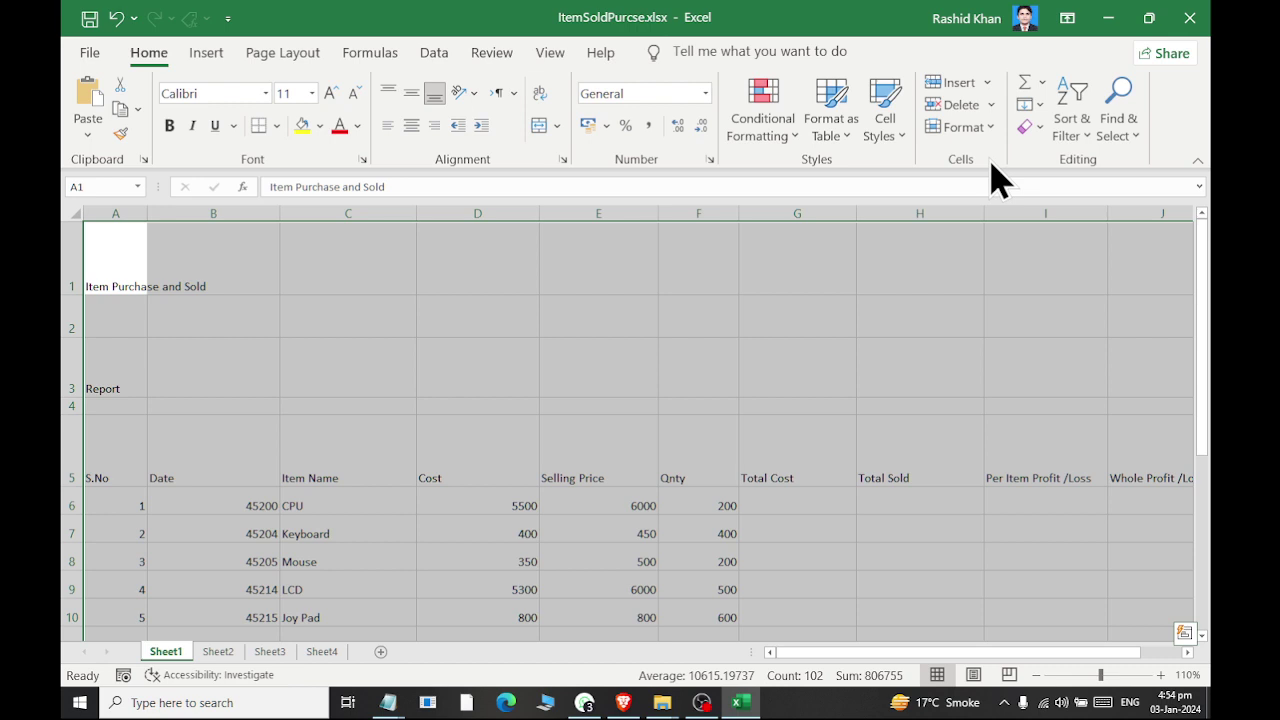
Enter 'Company / Shop Name' as the title in cell A1.
click(125, 320)
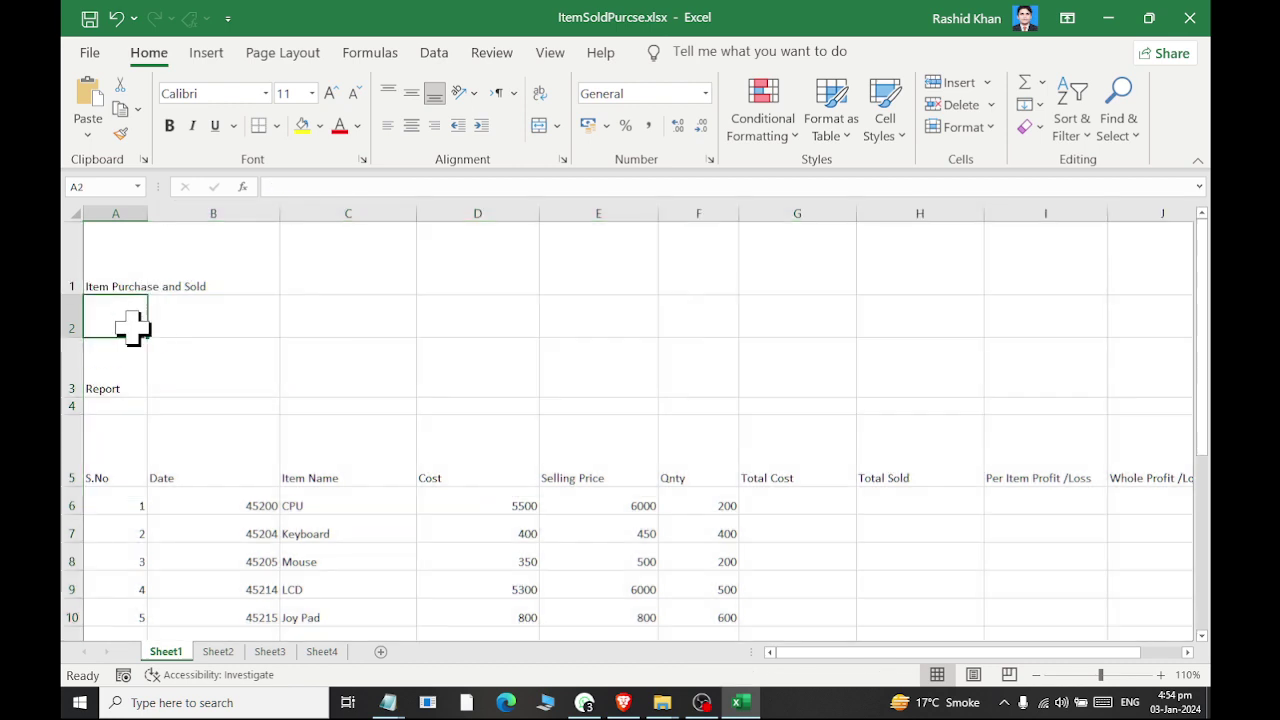
click(113, 265)
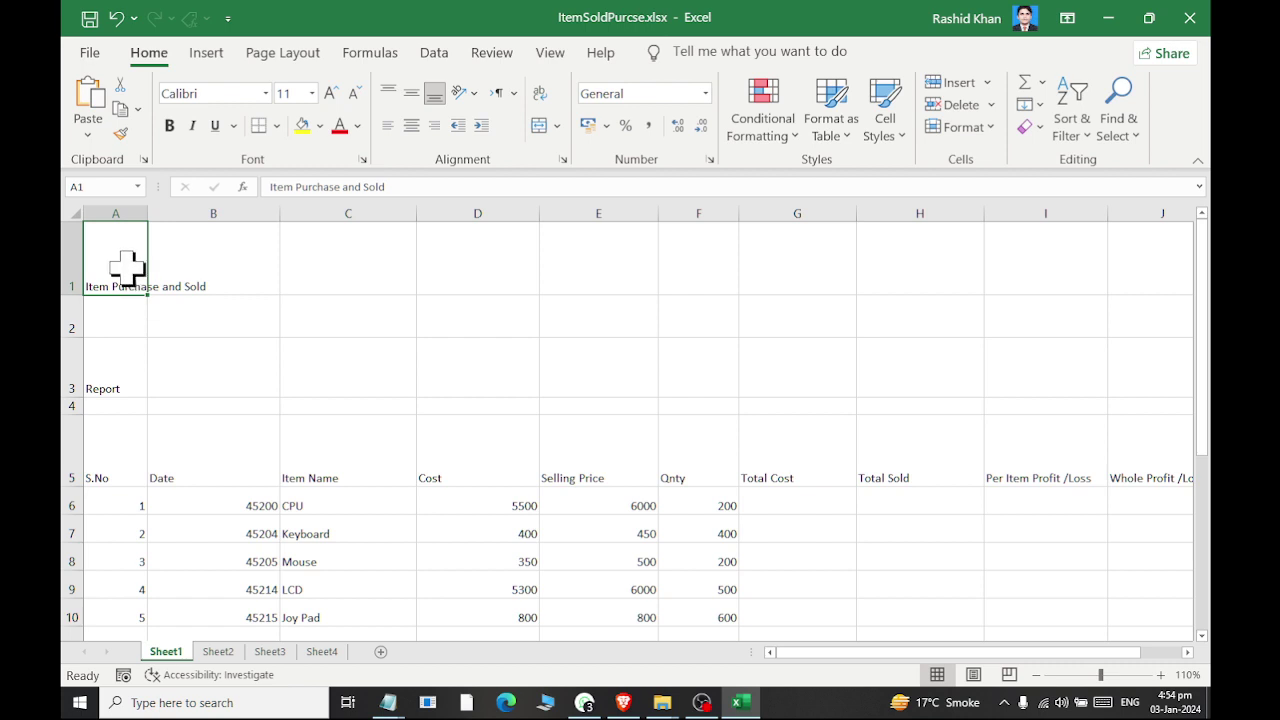
text(Compn)
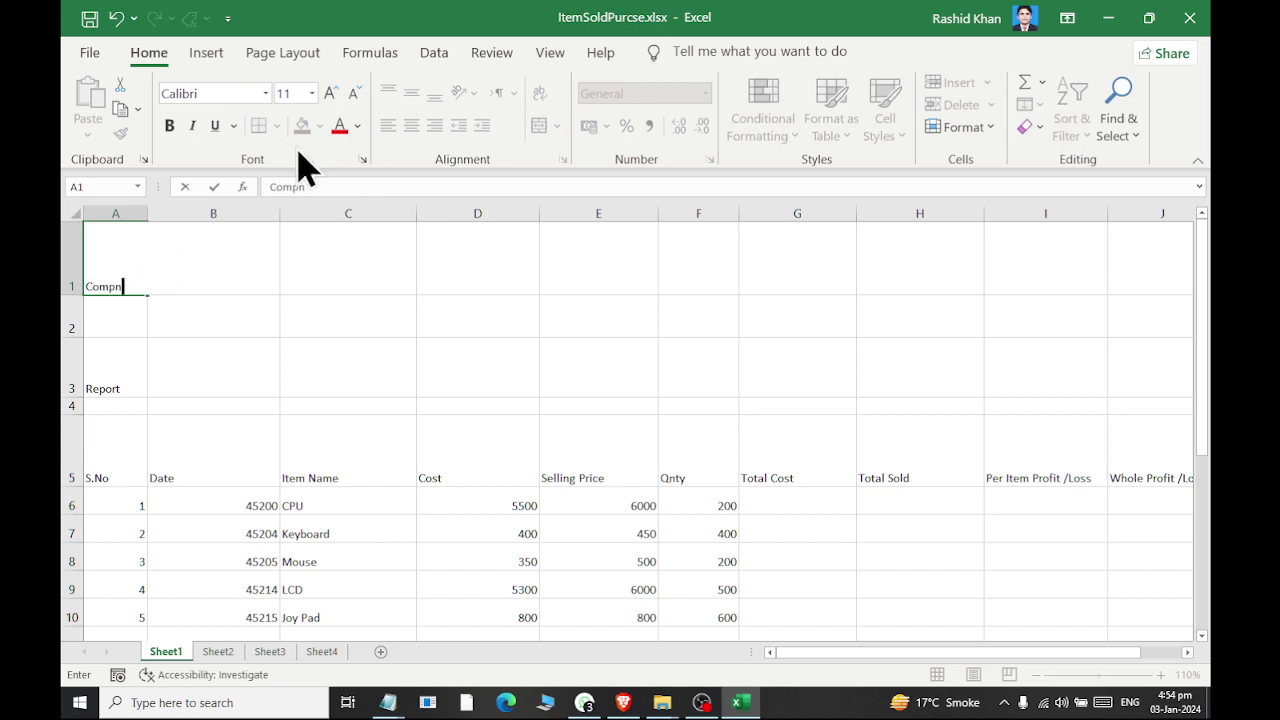
key(BackSpace)
text(a)
text(ny / Shop)
text( N)
text(ame)
key(Return)
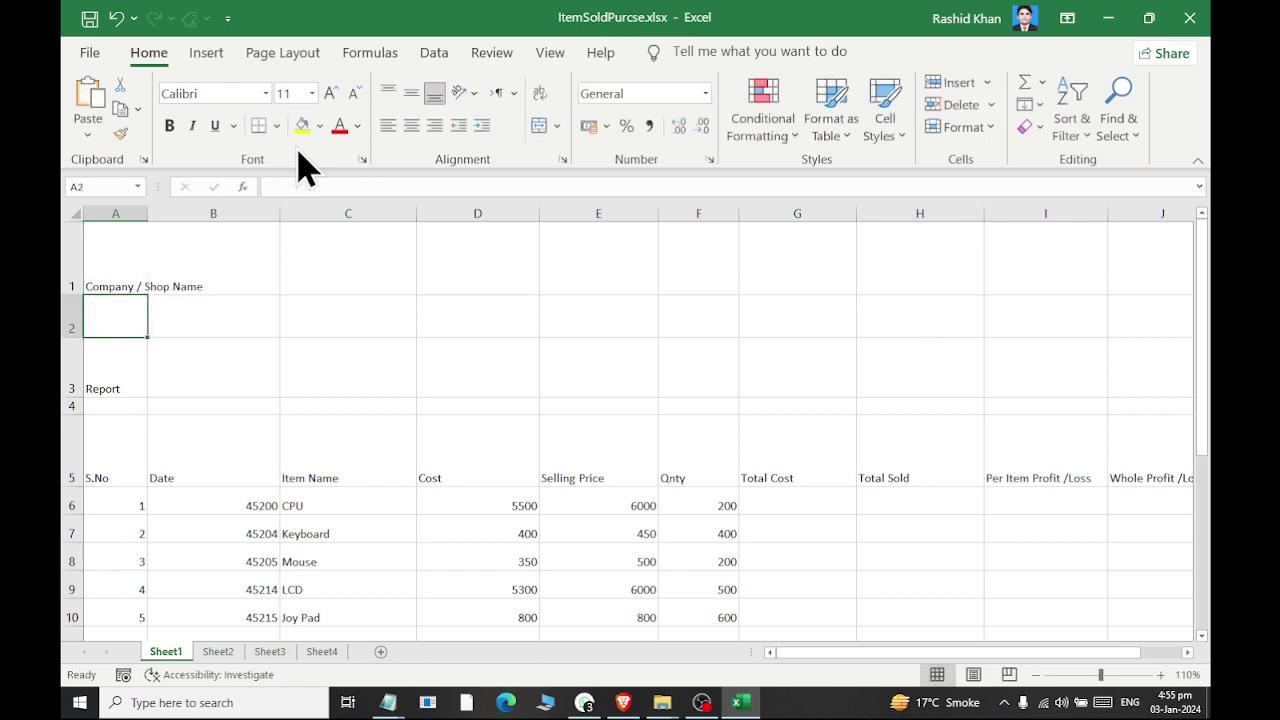
key(Return)
Enter 'Item Purchase and Sold Sheet' in cell A2.
text(I)
key(Escape)
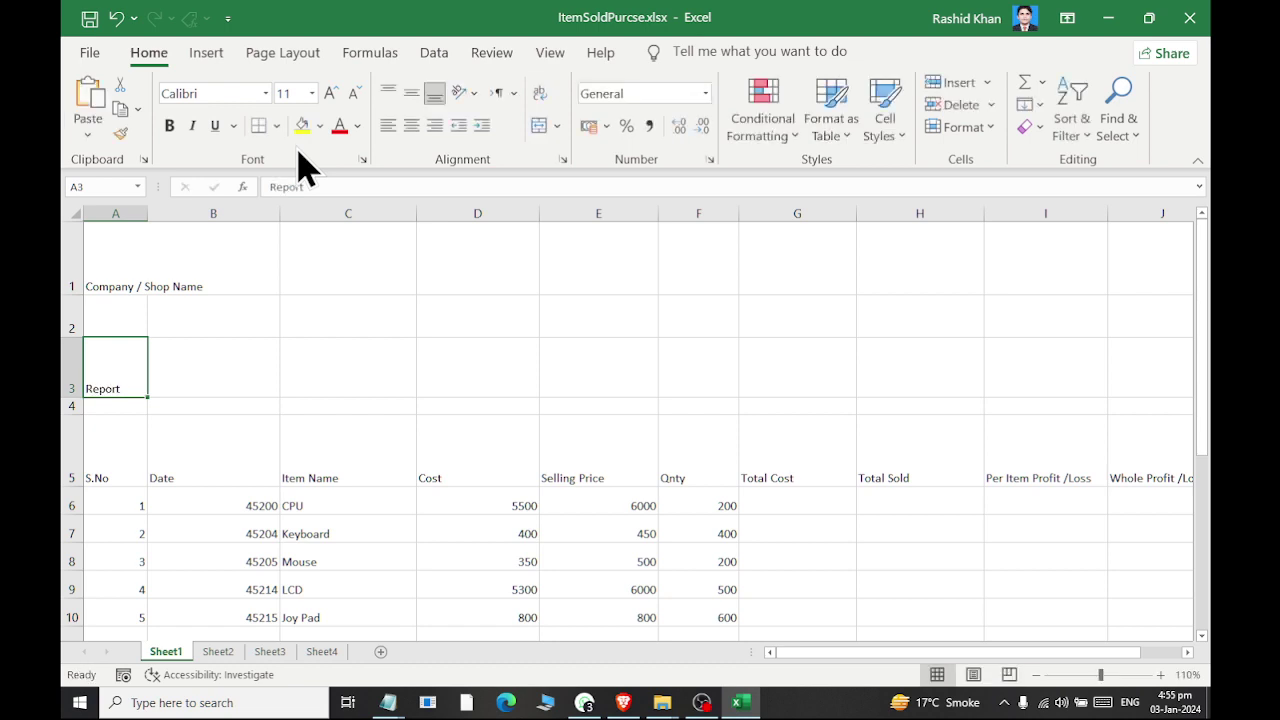
key(Up)
text(Item S)
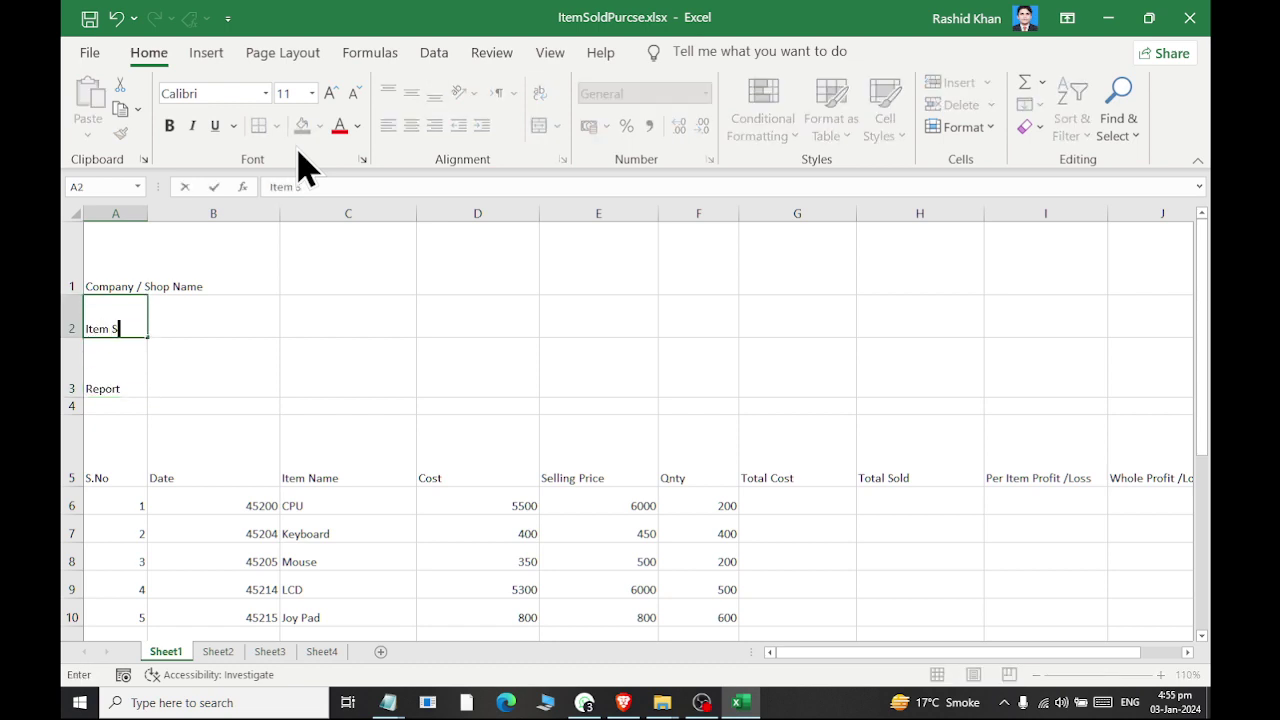
text(old and Pu)
key(BackSpace)
key(BackSpace)
key(BackSpace)
key(BackSpace)
key(BackSpace)
key(BackSpace)
key(BackSpace)
key(BackSpace)
key(BackSpace)
key(BackSpace)
key(BackSpace)
text(P)
text(urchase and)
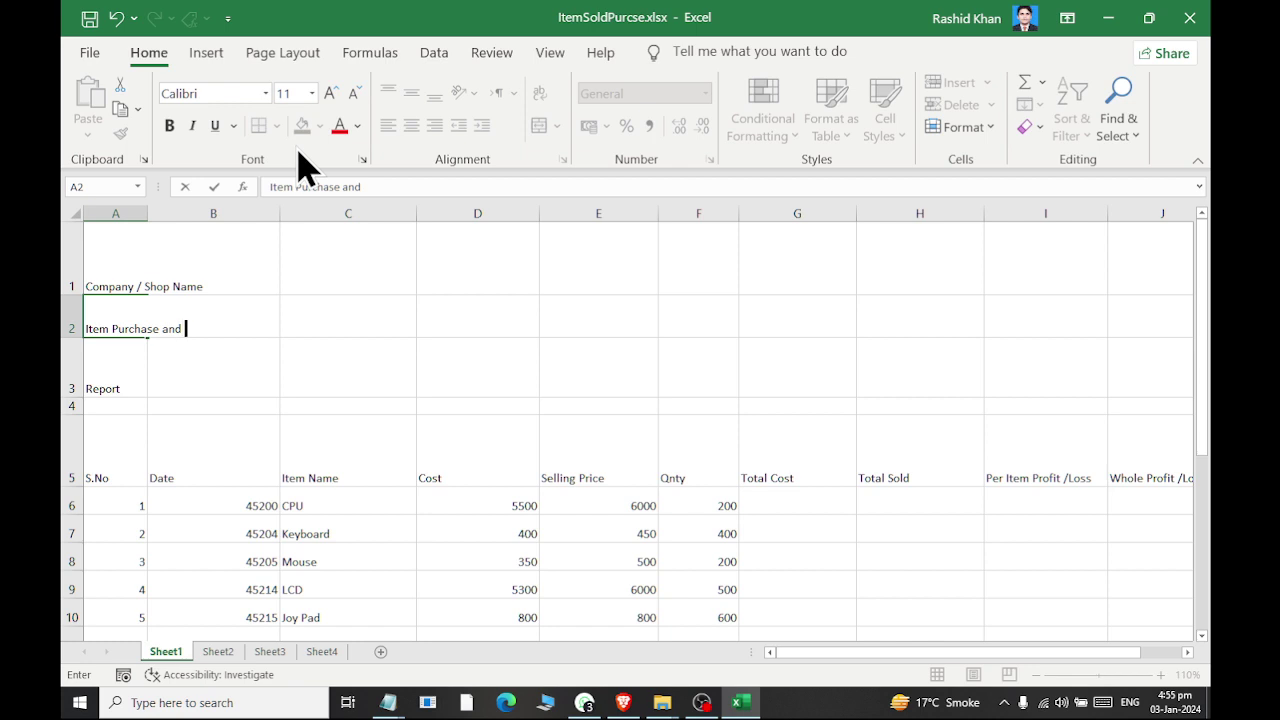
text( Sold)
text( Shee)
text(t)
key(Return)
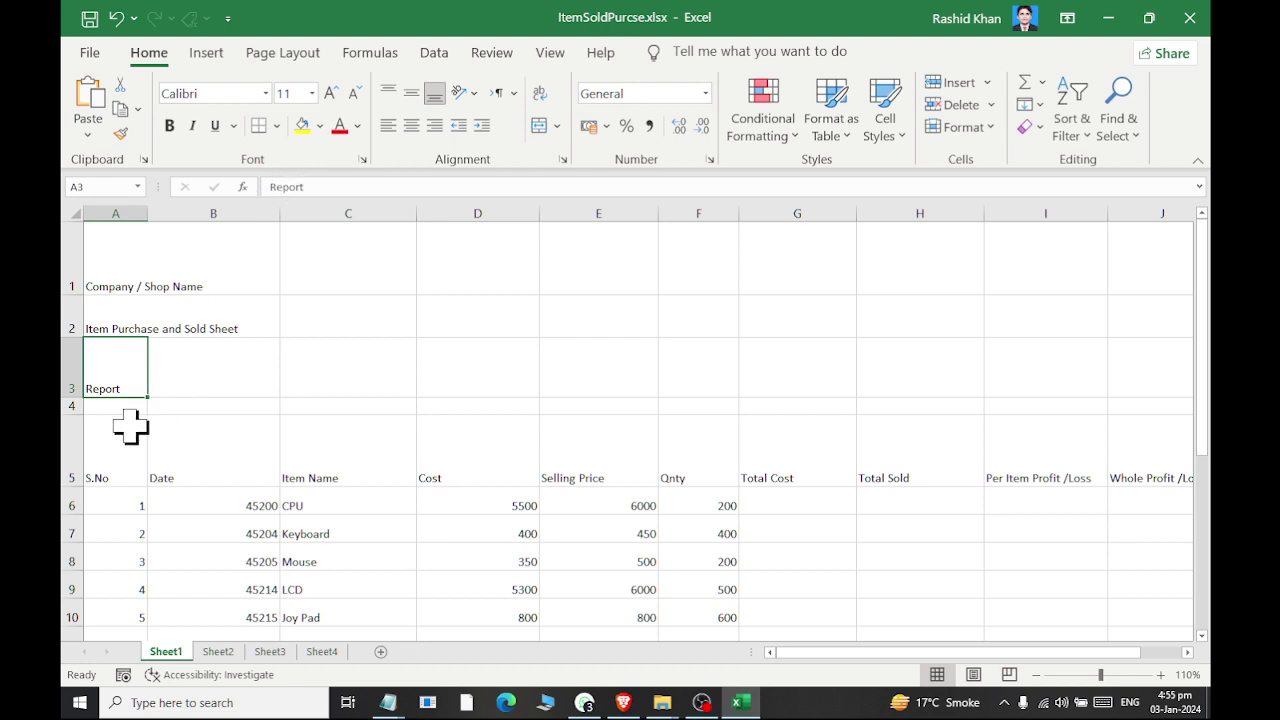
double_click(90, 328)
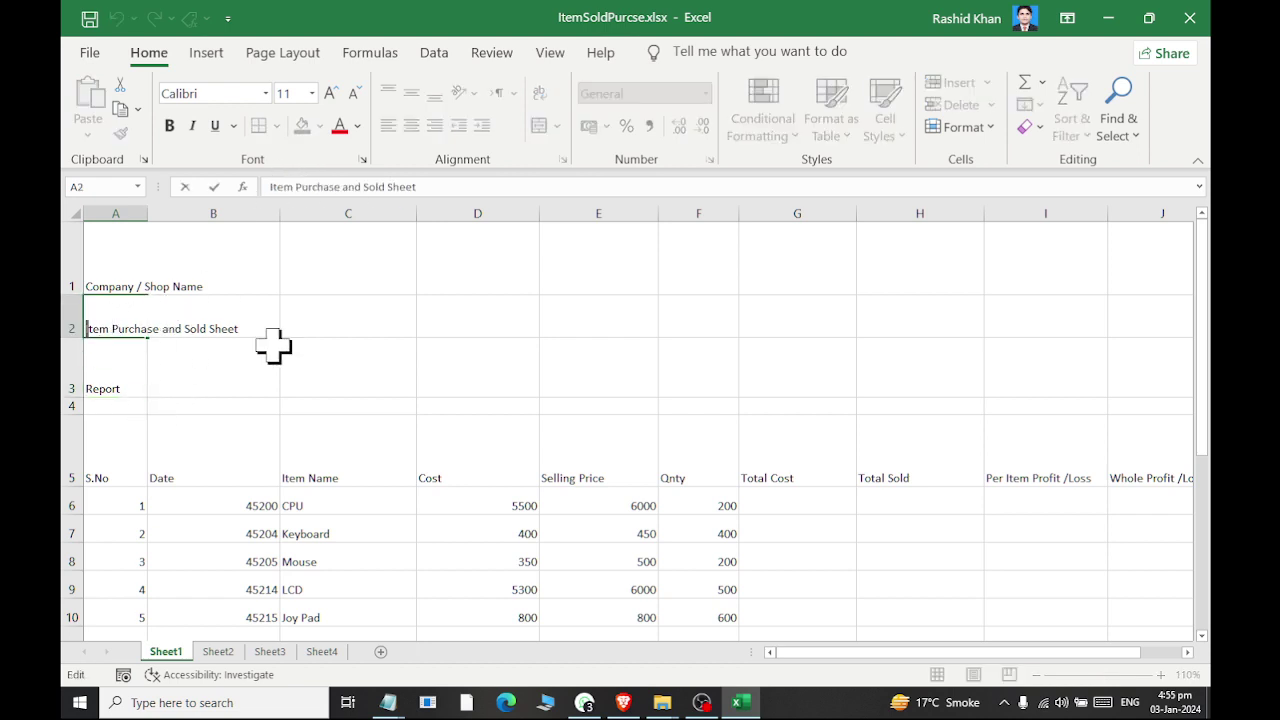
key(End)
key(BackSpace)
key(BackSpace)
key(BackSpace)
key(BackSpace)
key(Return)
scroll(180, 392, down, 1)
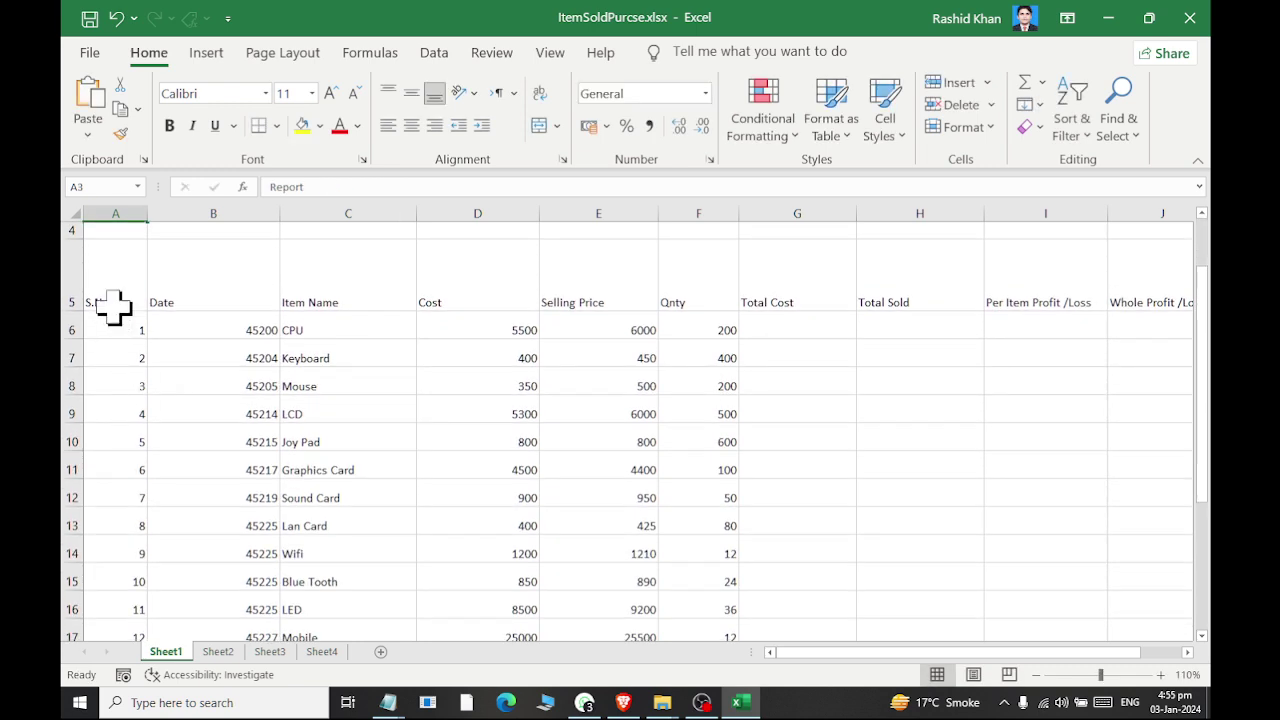
click(113, 308)
key(Right)
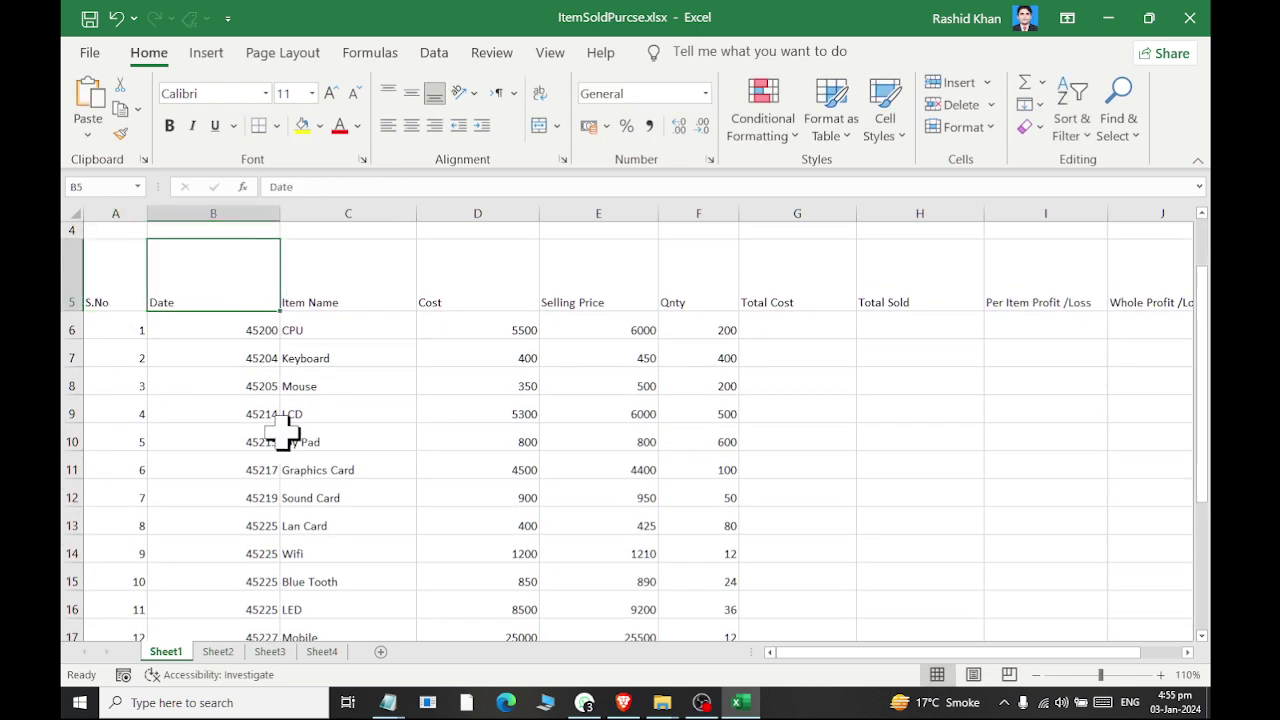
key(Right)
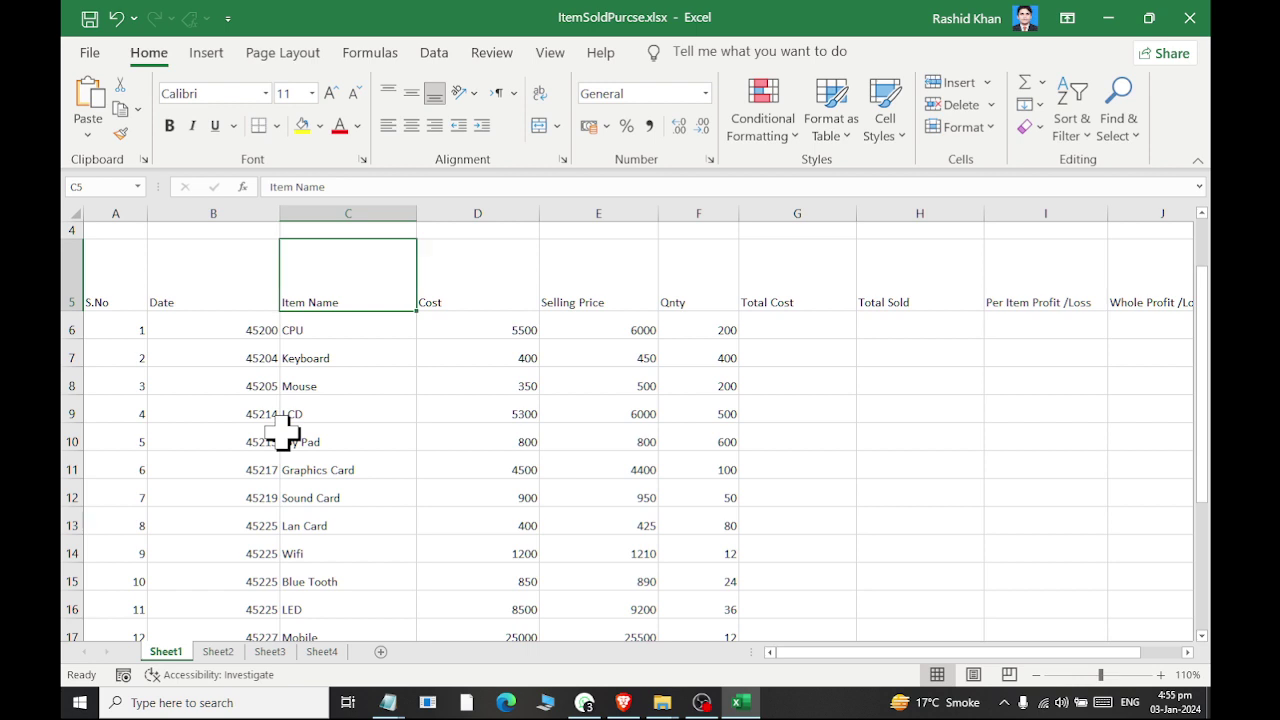
key(Right)
key(Right)
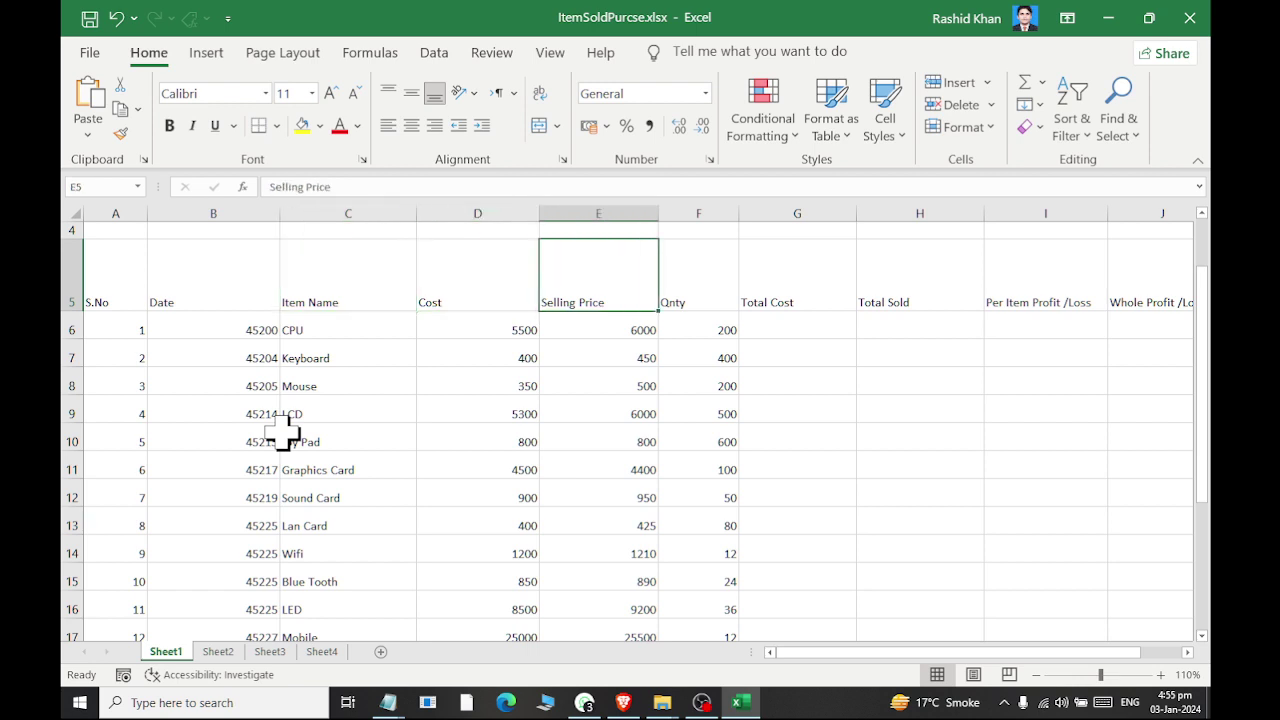
key(Right)
key(Right)
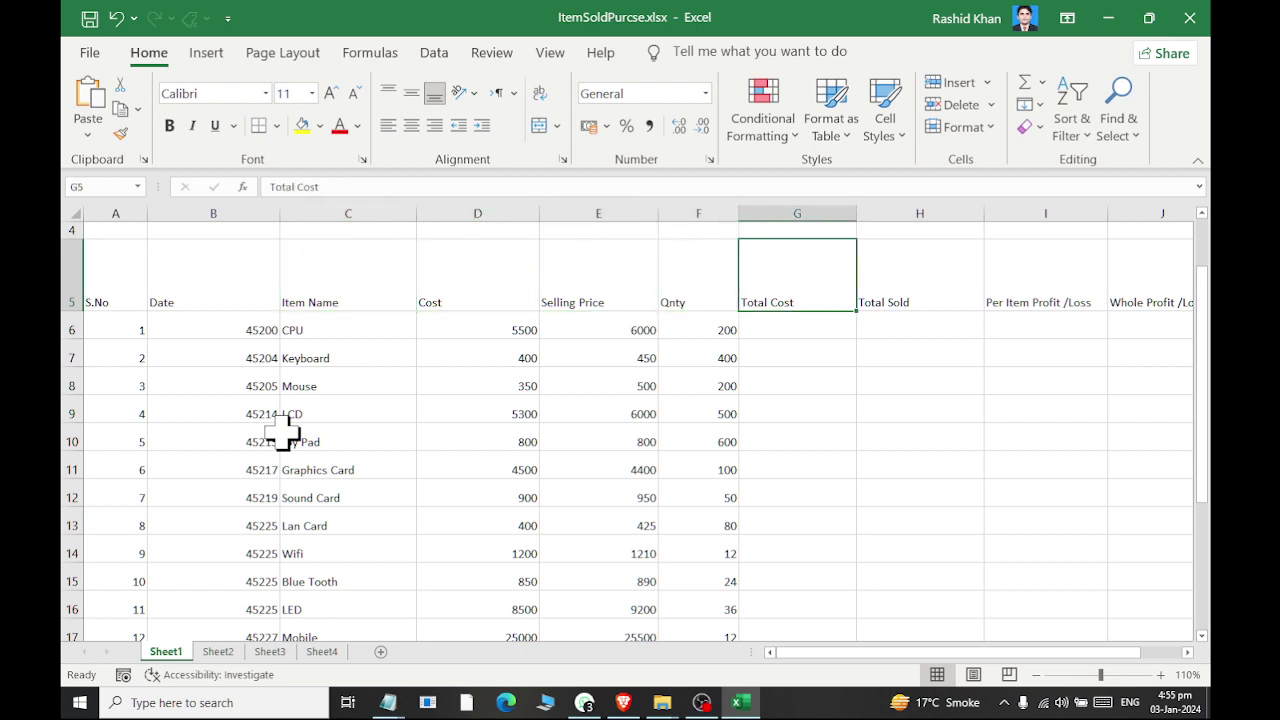
key(Right)
key(Right)
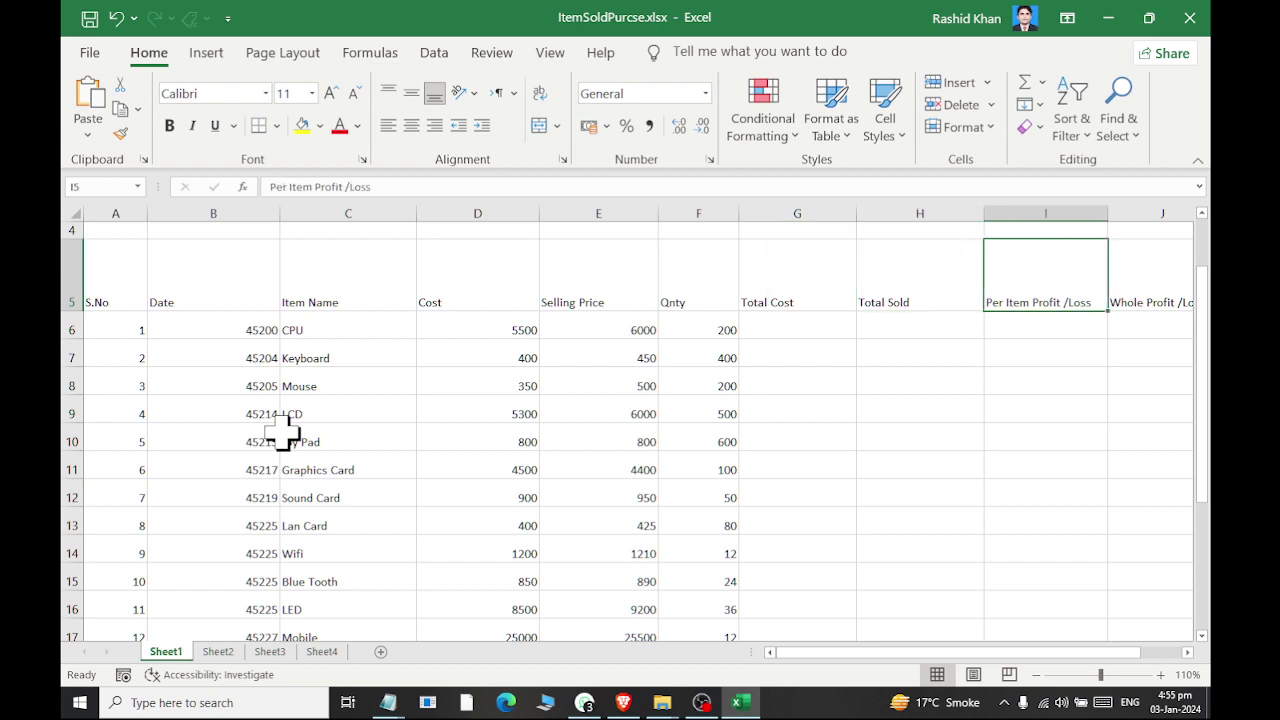
key(Right)
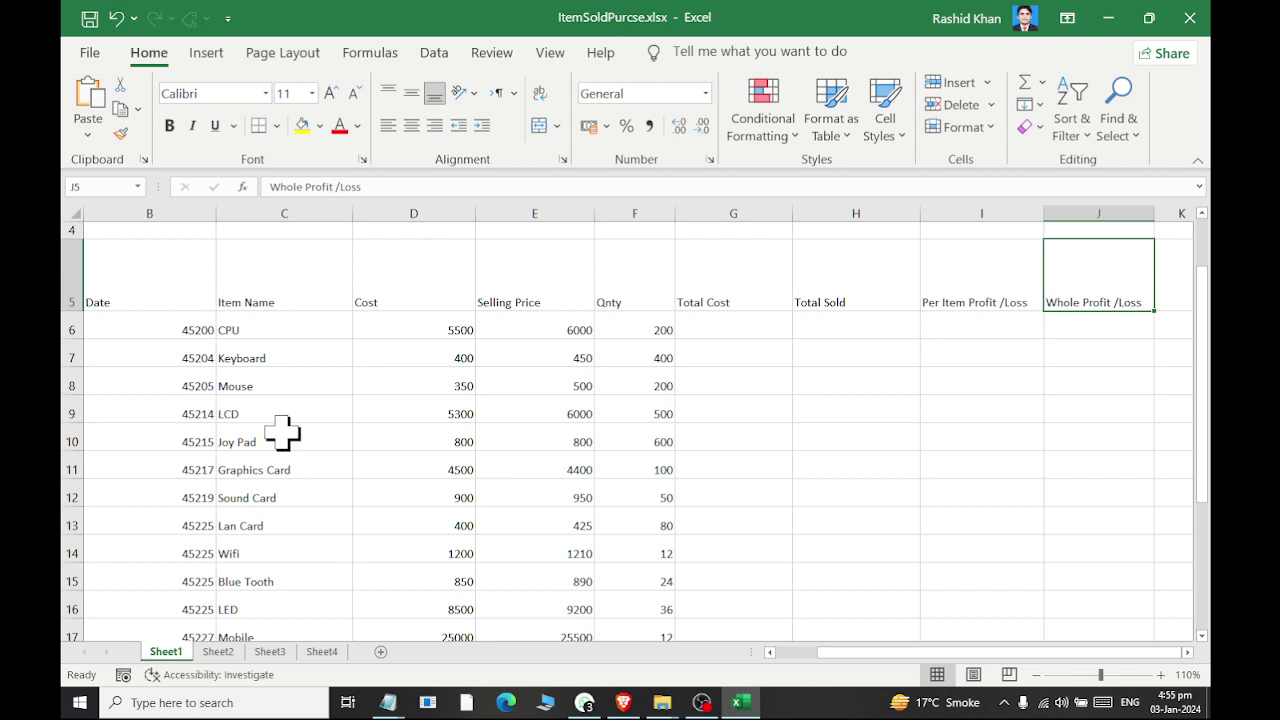
key(Left)
key(Left)
key(Left)
key(Left)
key(Left)
key(Left)
key(Left)
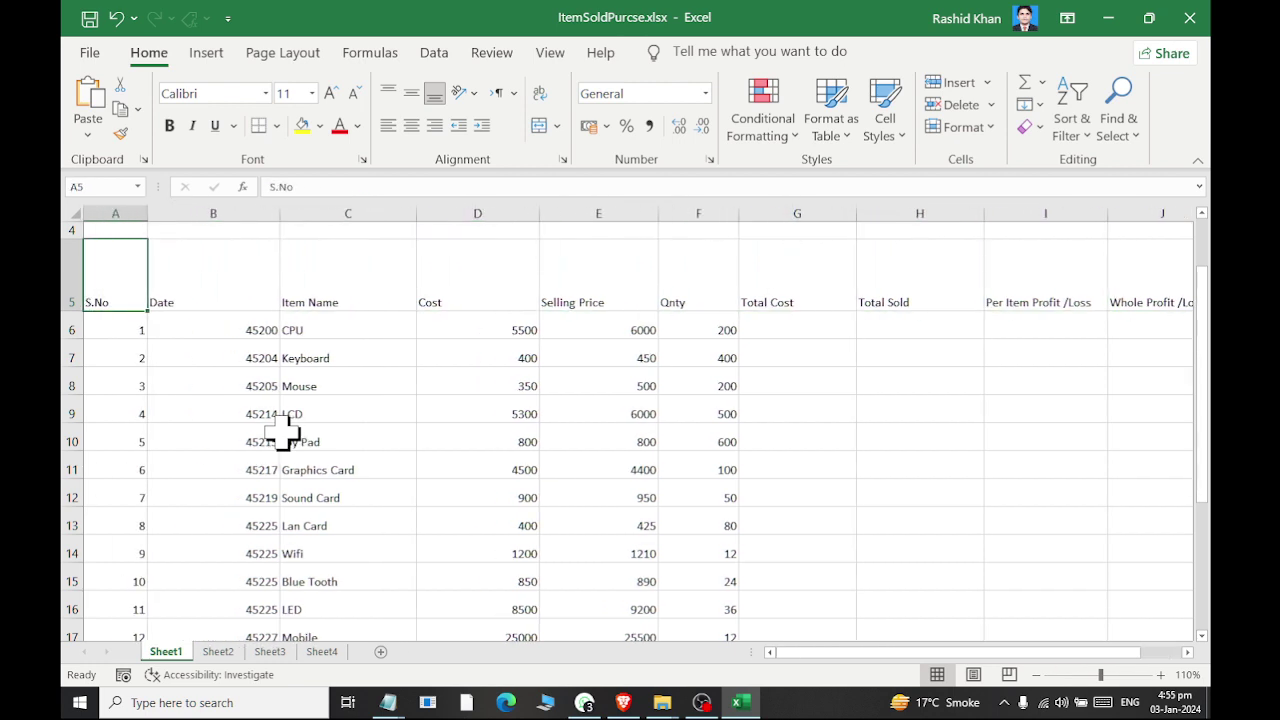
drag(790, 352, 1077, 514)
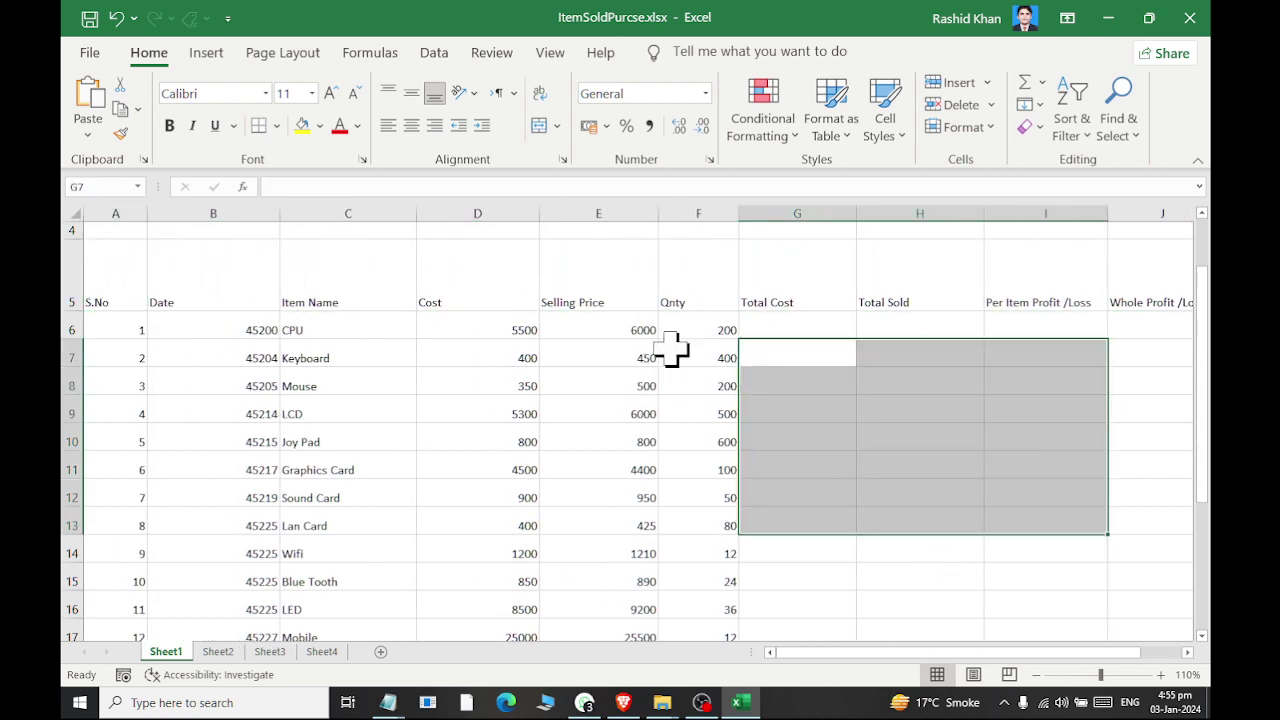
drag(680, 332, 267, 515)
scroll(248, 420, up, 1)
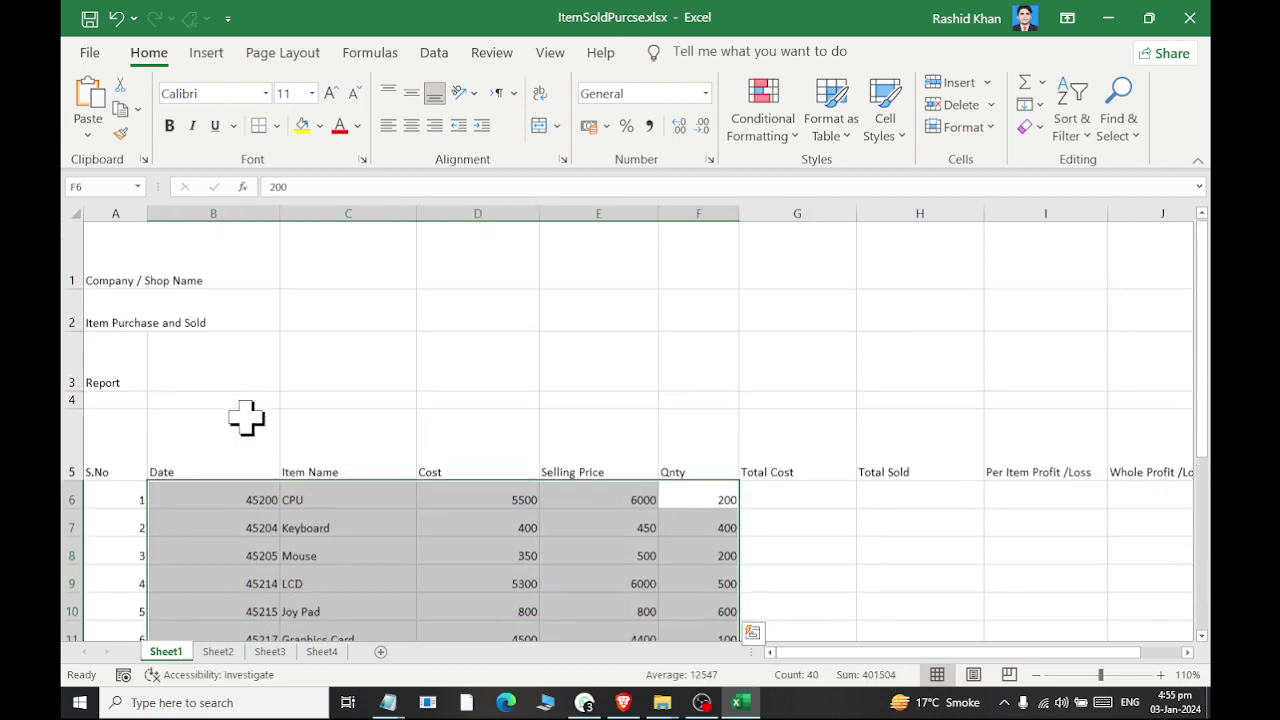
Merge and centre A1:J1 and apply the Title cell style to the shop name.
click(99, 247)
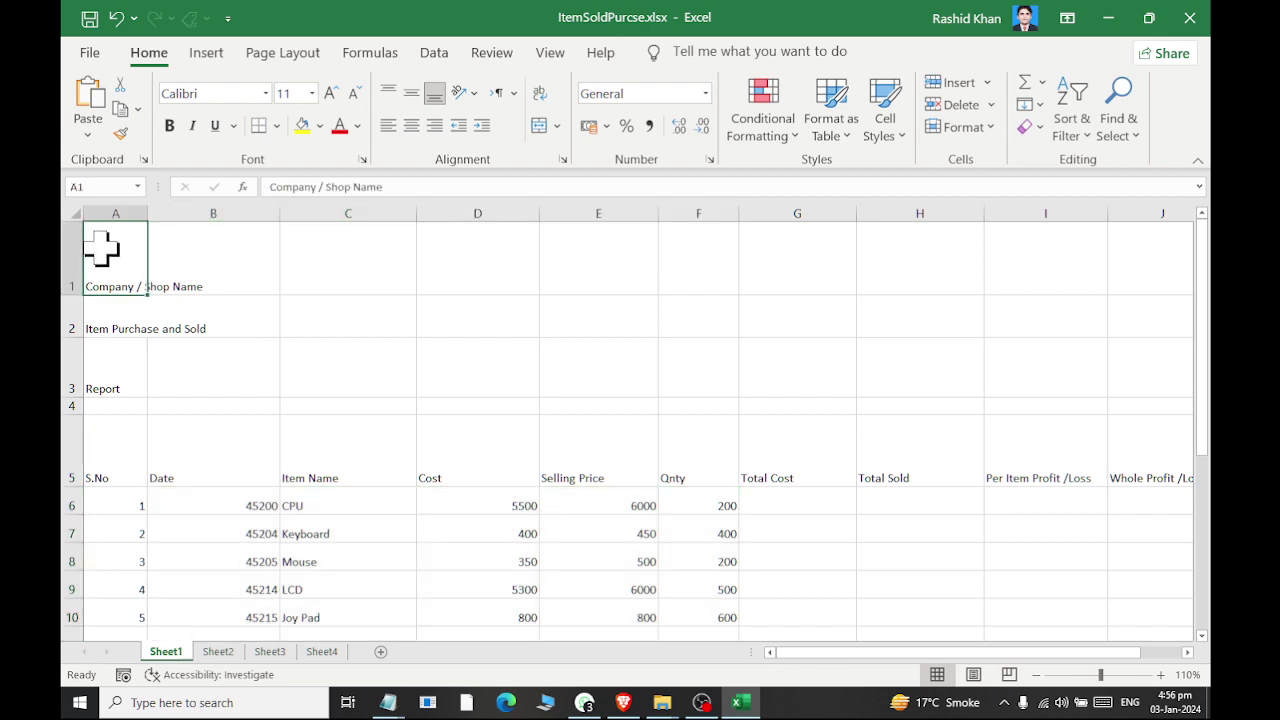
ctrl+scroll(108, 246, down, 1)
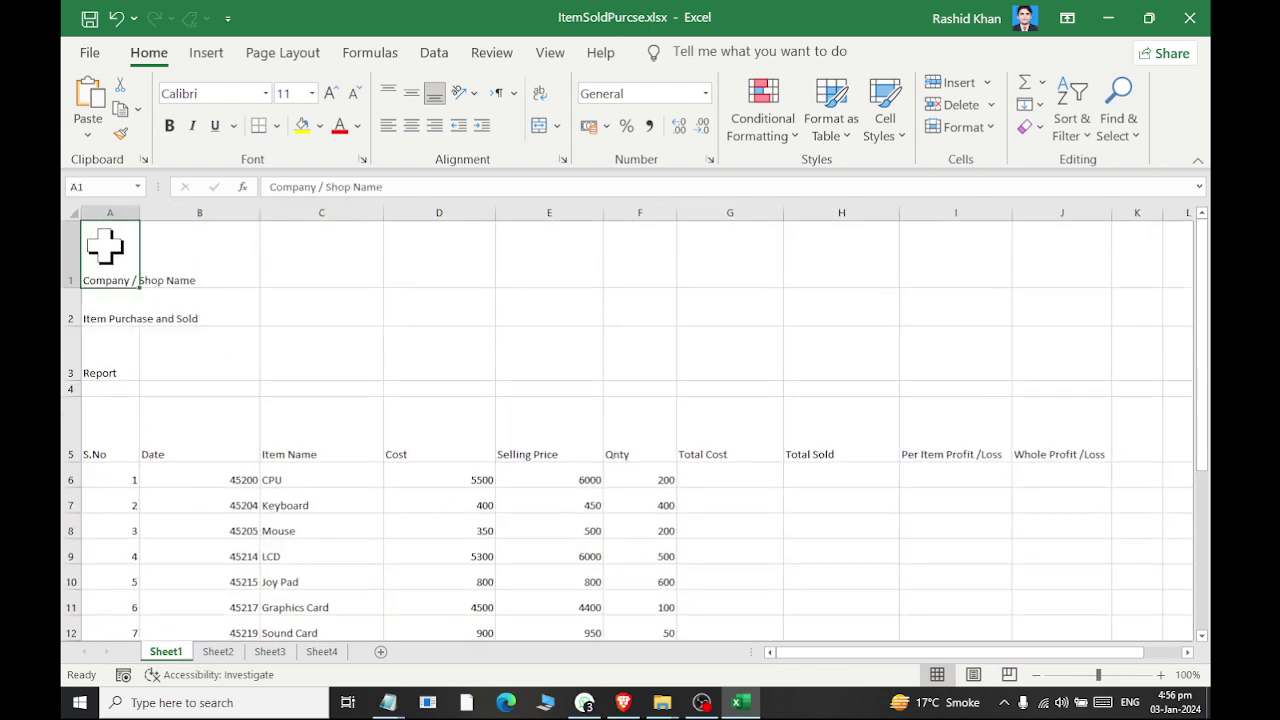
mouse_move(110, 246)
mouse_down()
mouse_move(523, 243)
mouse_move(1057, 263)
mouse_up()
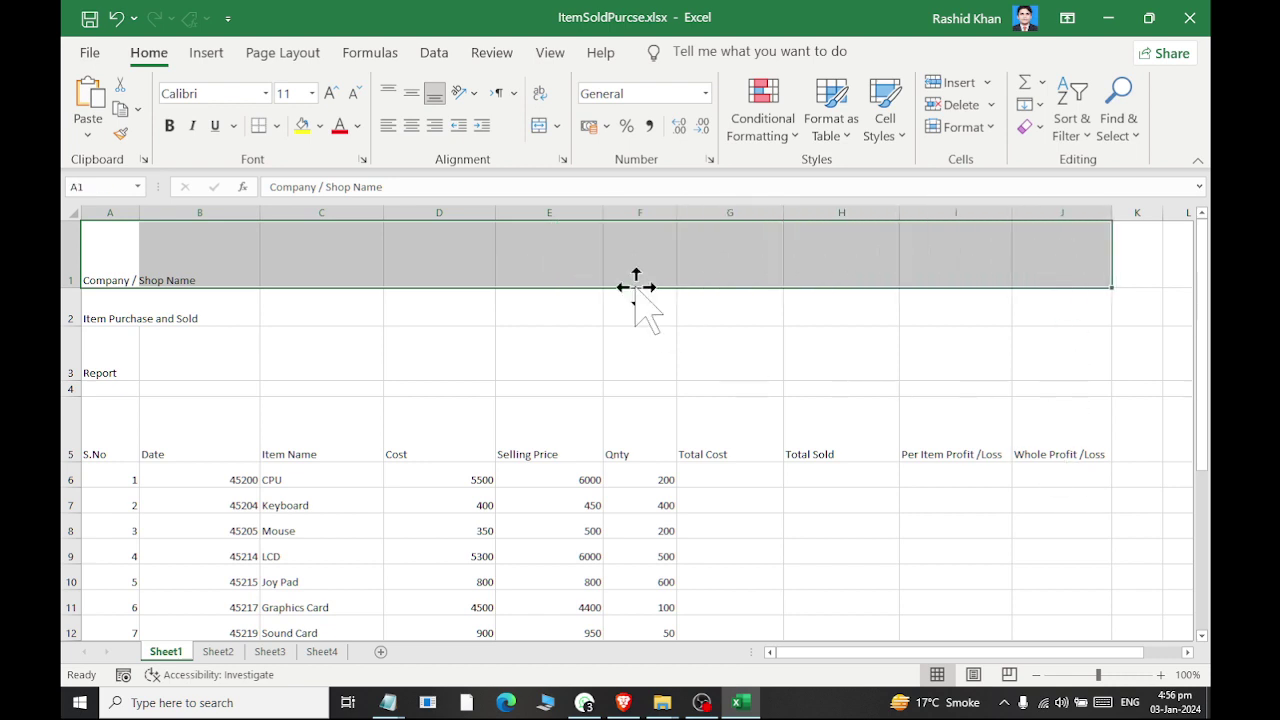
click(540, 127)
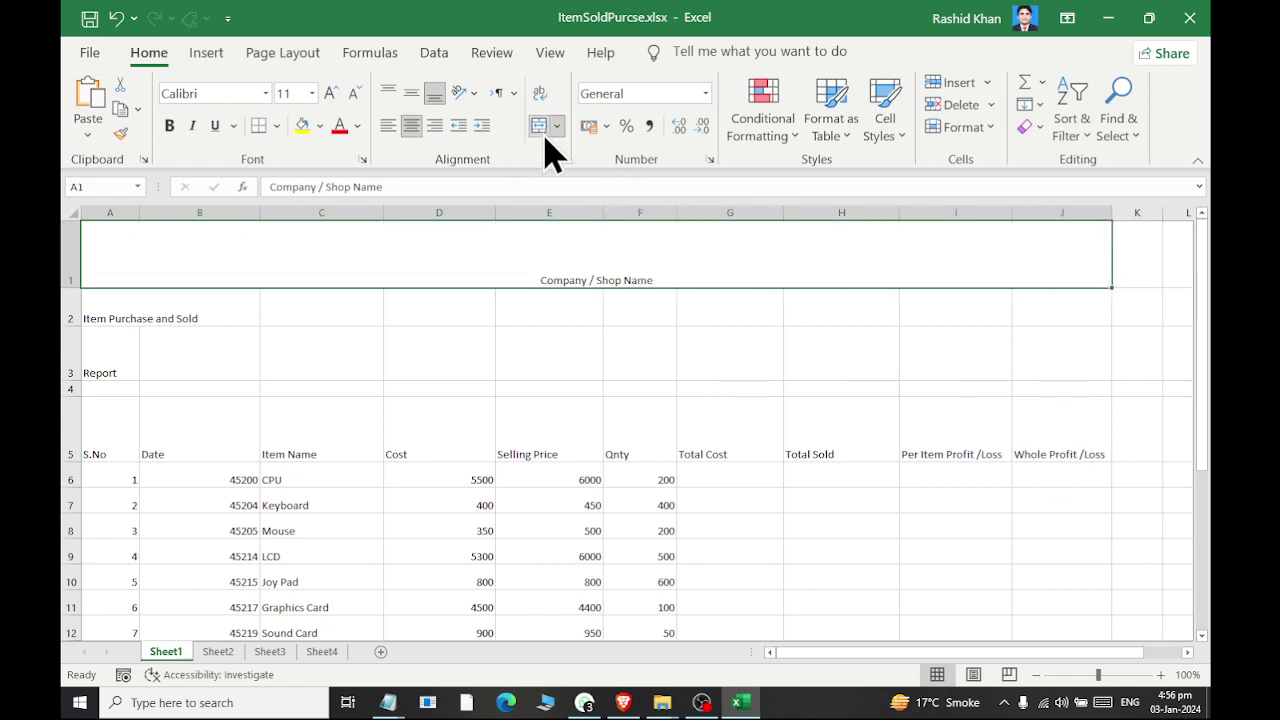
click(877, 150)
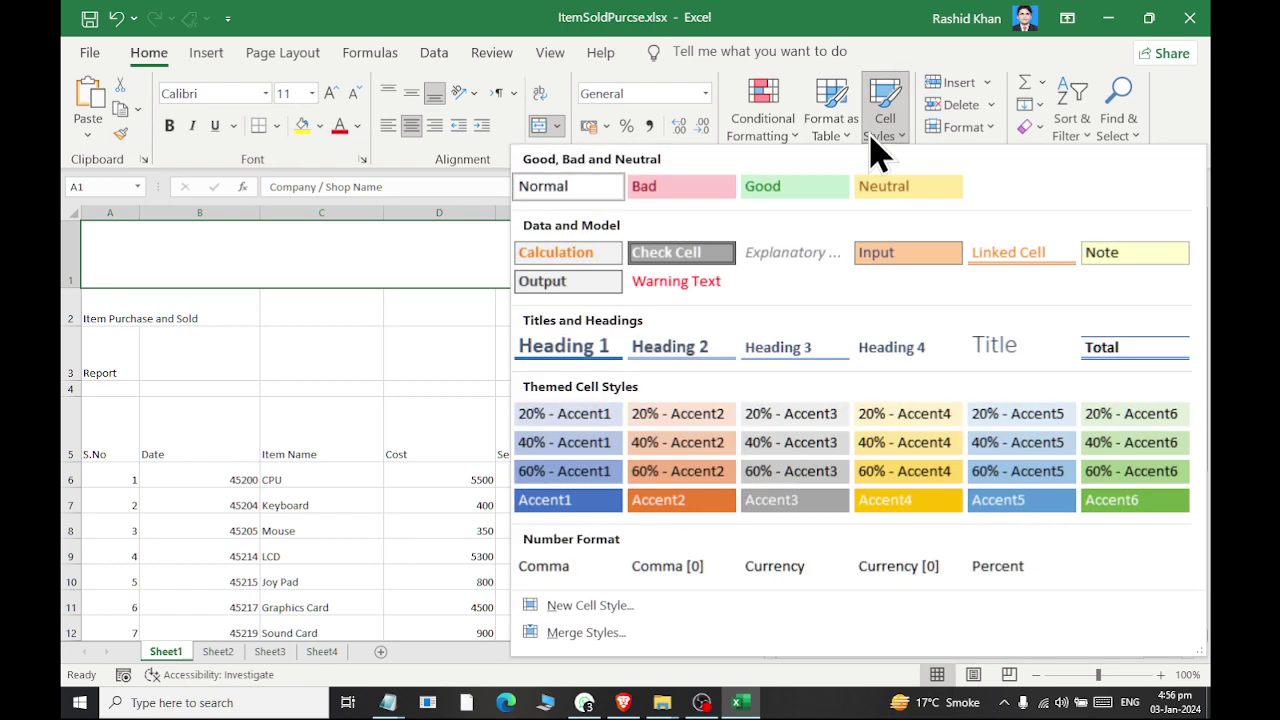
click(1055, 355)
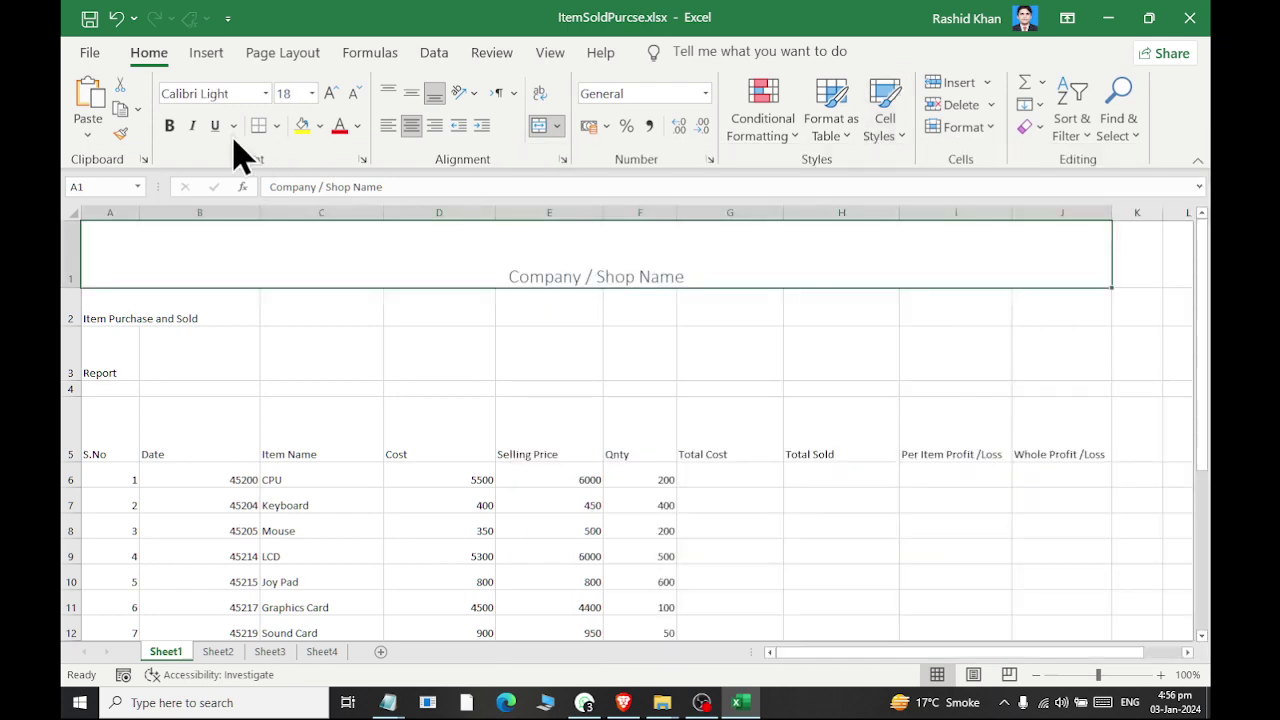
Set the shop-name title to 24-point Adobe Gothic Std, aligned right.
click(266, 94)
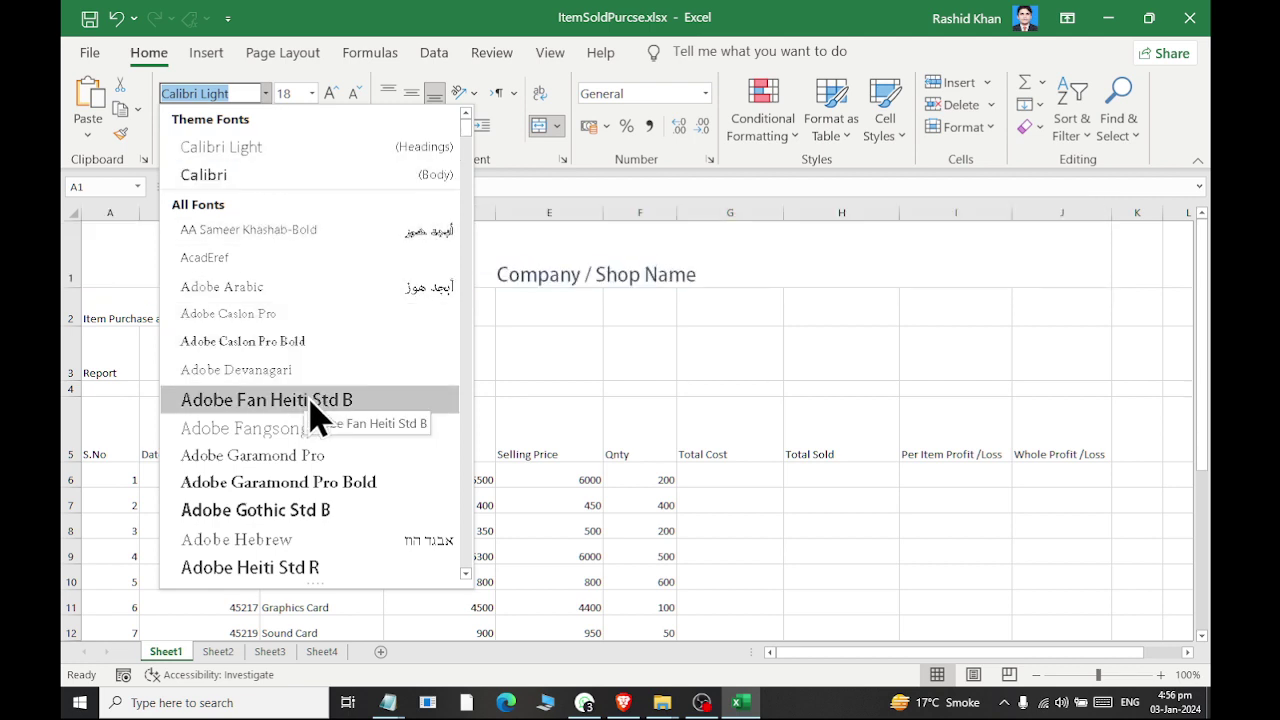
click(335, 512)
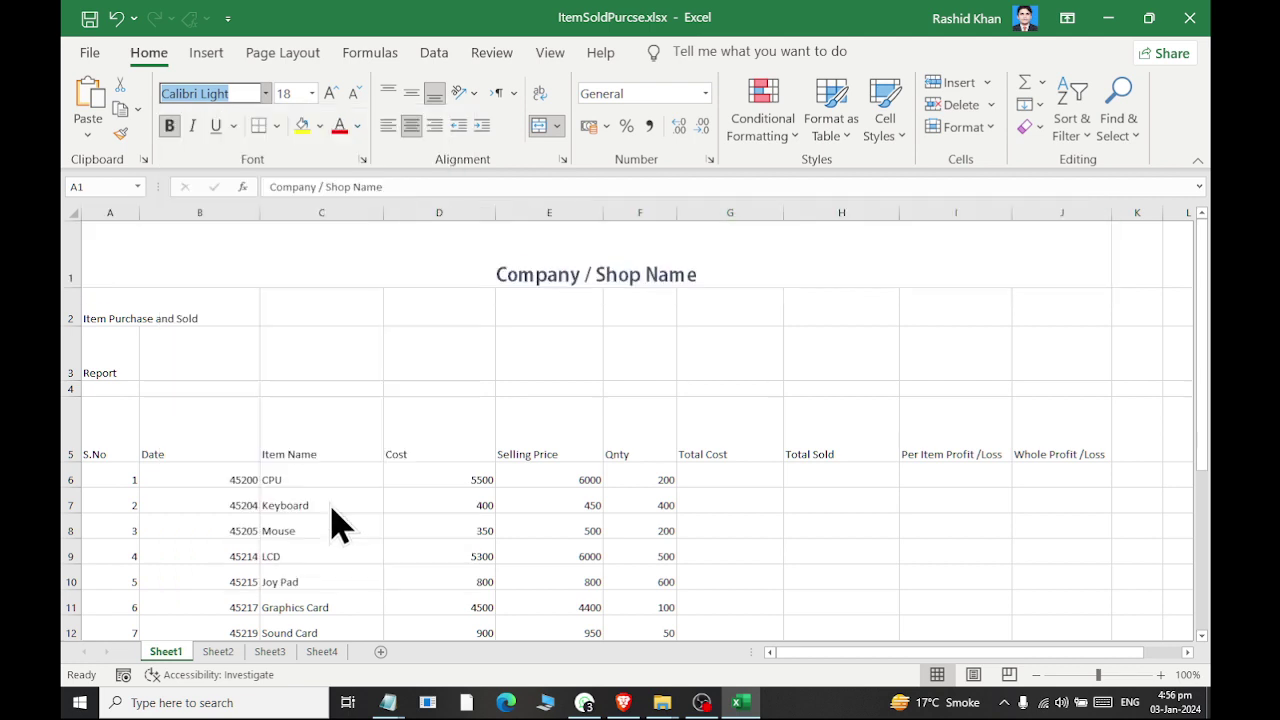
click(330, 93)
click(330, 93)
click(330, 93)
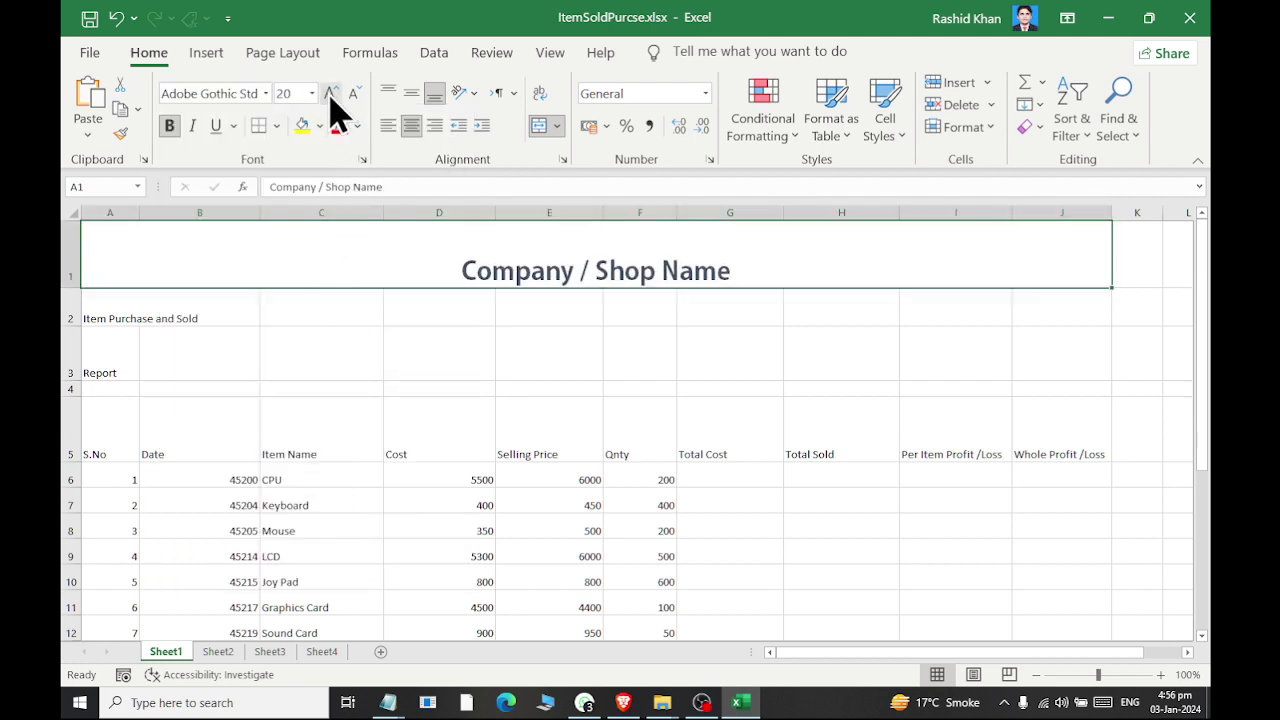
click(394, 127)
click(433, 132)
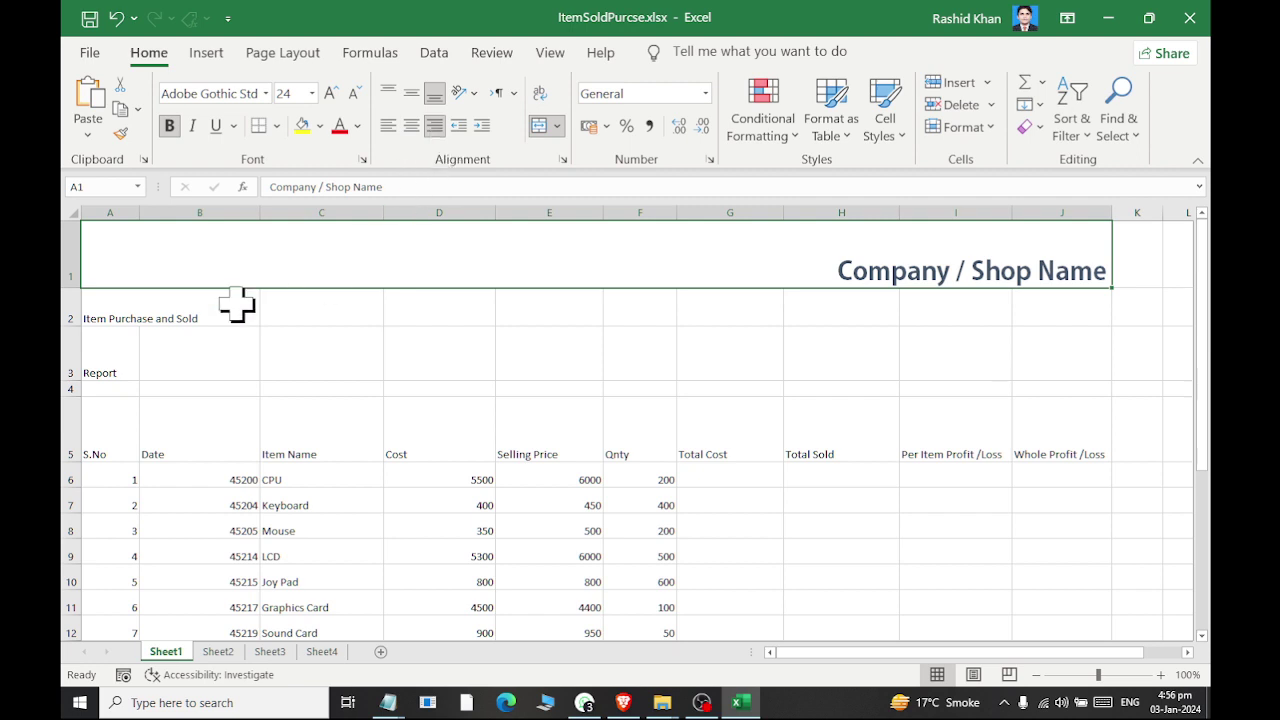
Merge and centre A2:J2, apply the Explanatory style, and make it 20-point bold.
drag(105, 310, 1035, 302)
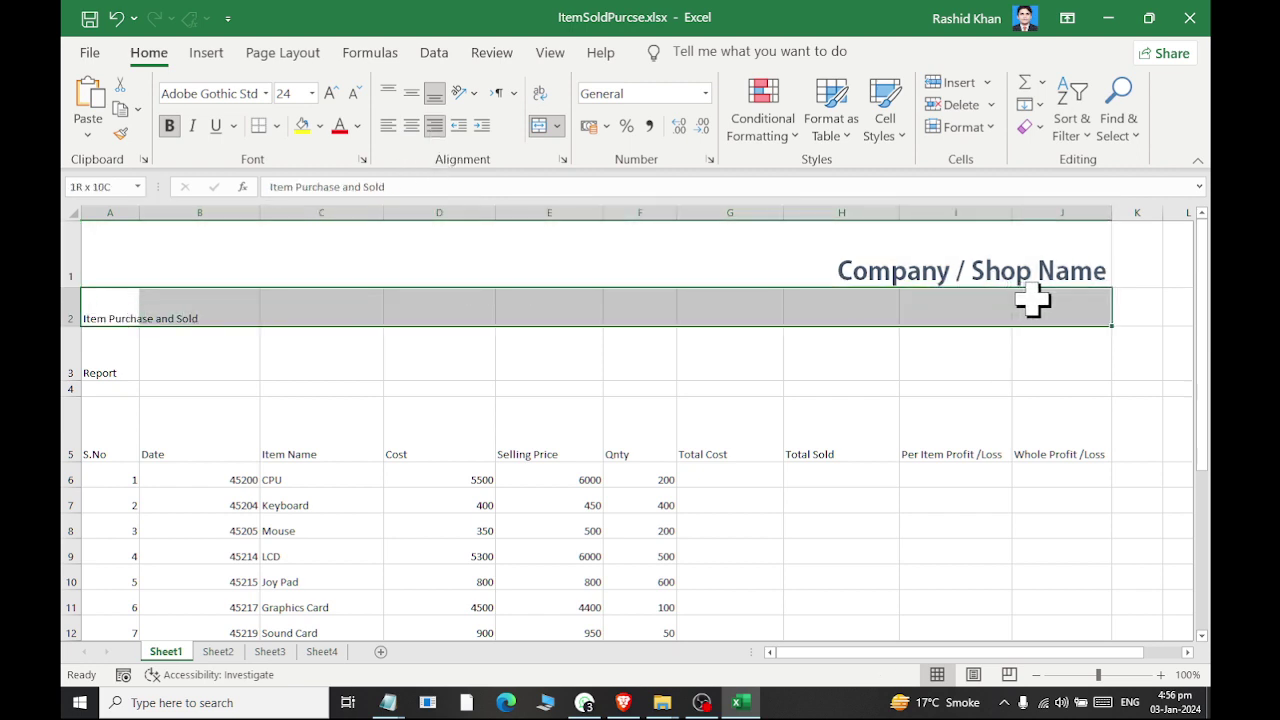
click(540, 126)
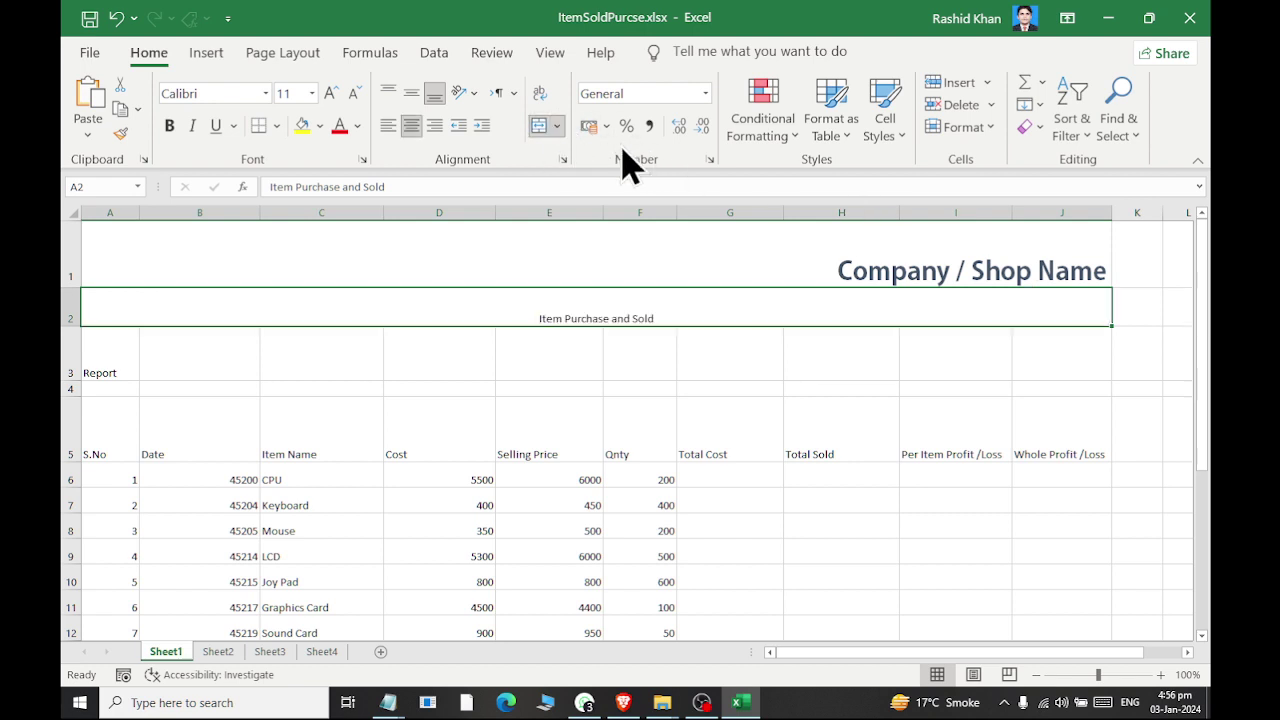
click(890, 140)
click(803, 264)
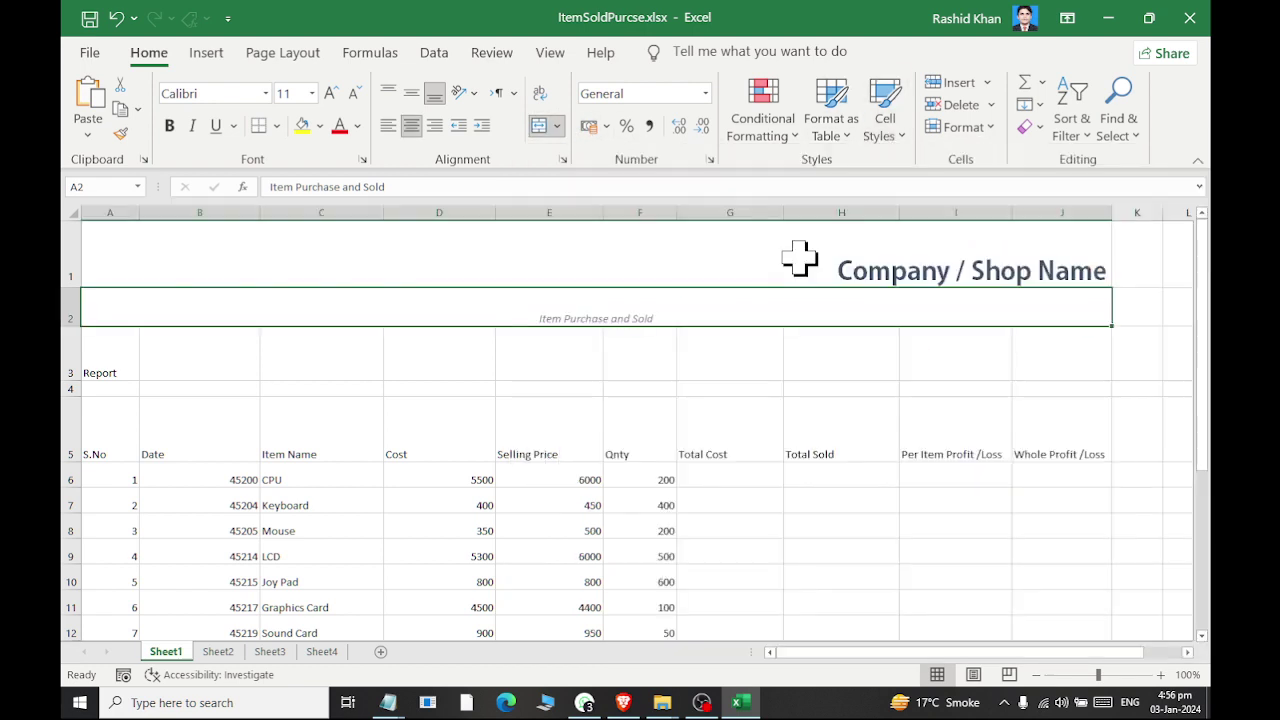
click(331, 93)
click(331, 93)
click(331, 93)
click(331, 93)
click(331, 93)
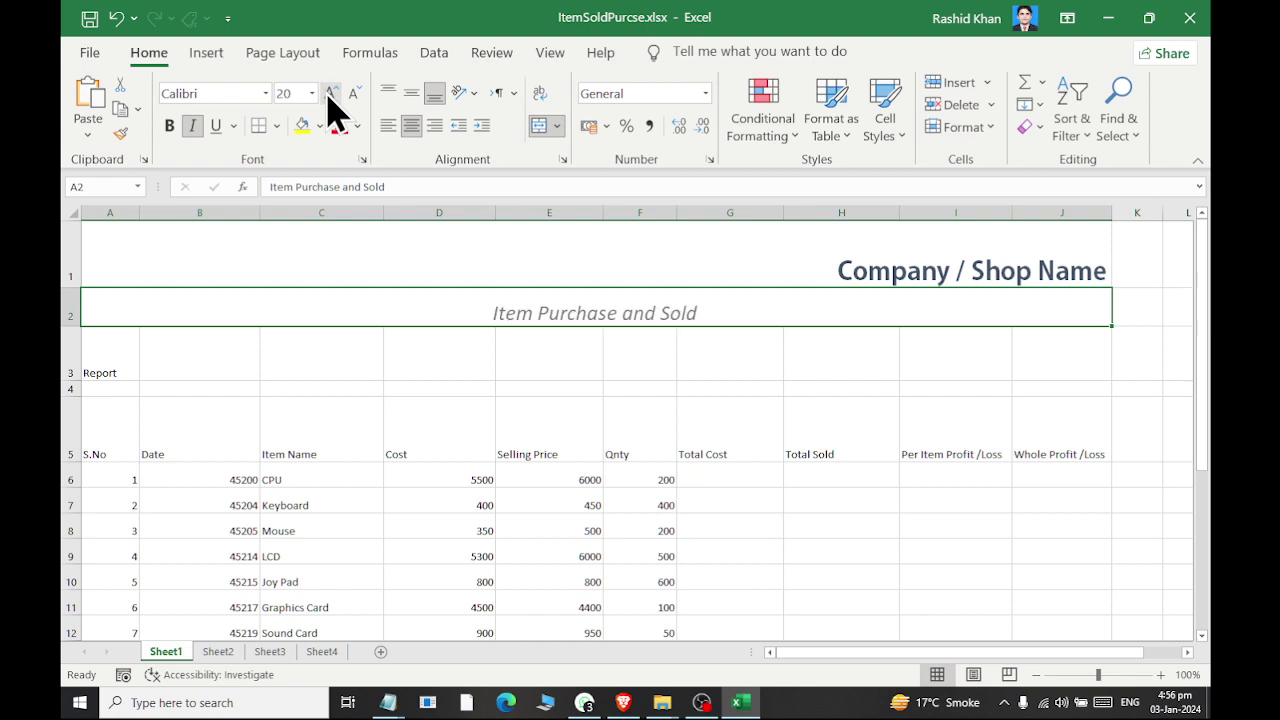
click(170, 127)
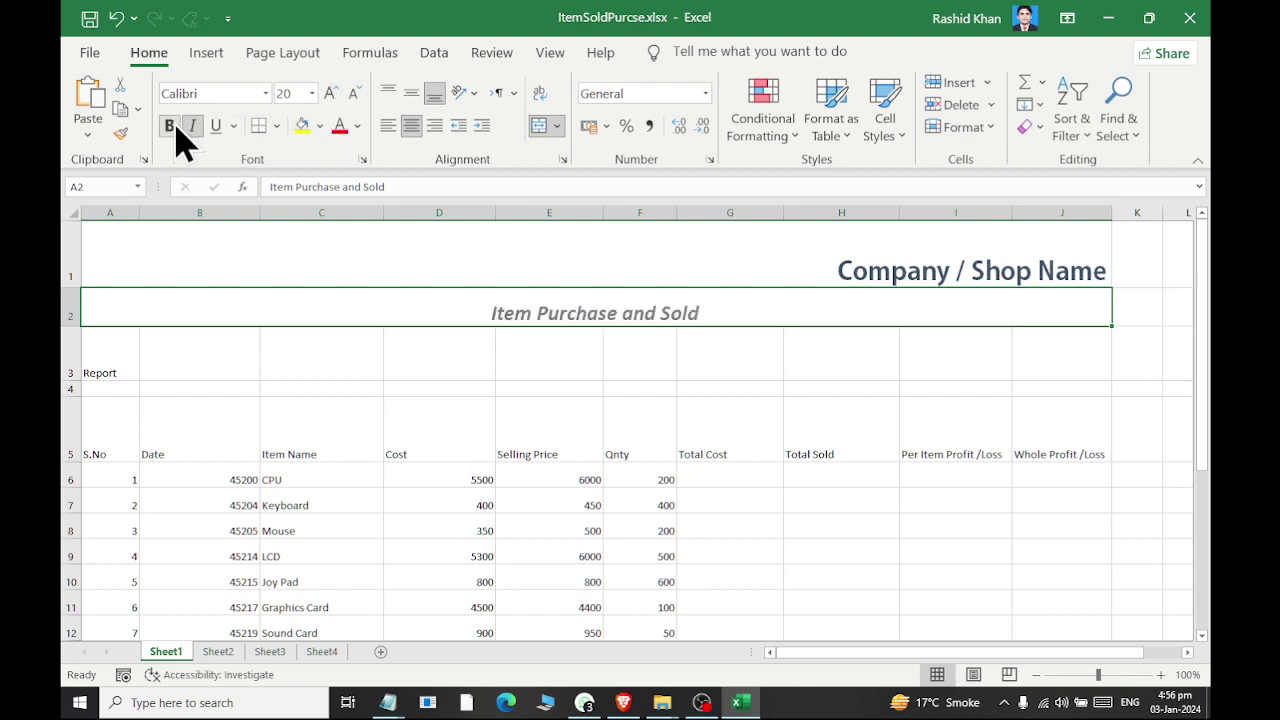
Merge A3:J3 and format Report with Heading 4, 18-point bold italic, centred.
drag(97, 366, 1030, 357)
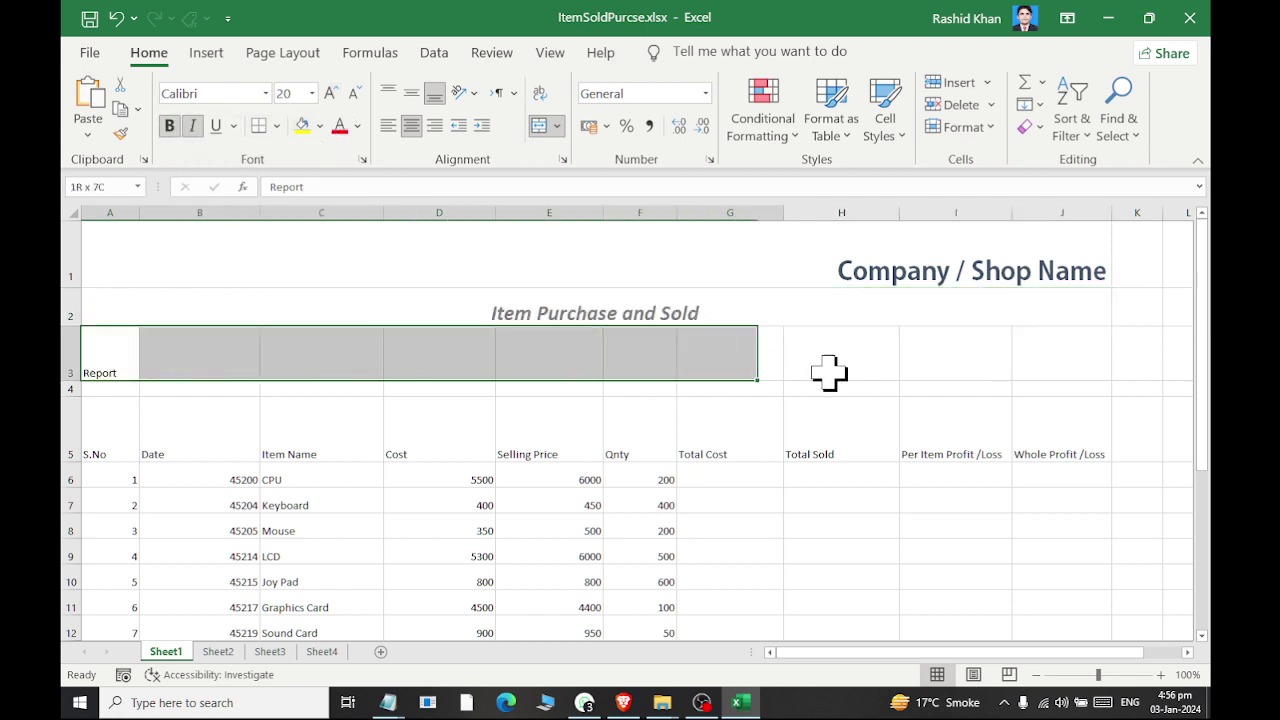
click(539, 128)
click(890, 125)
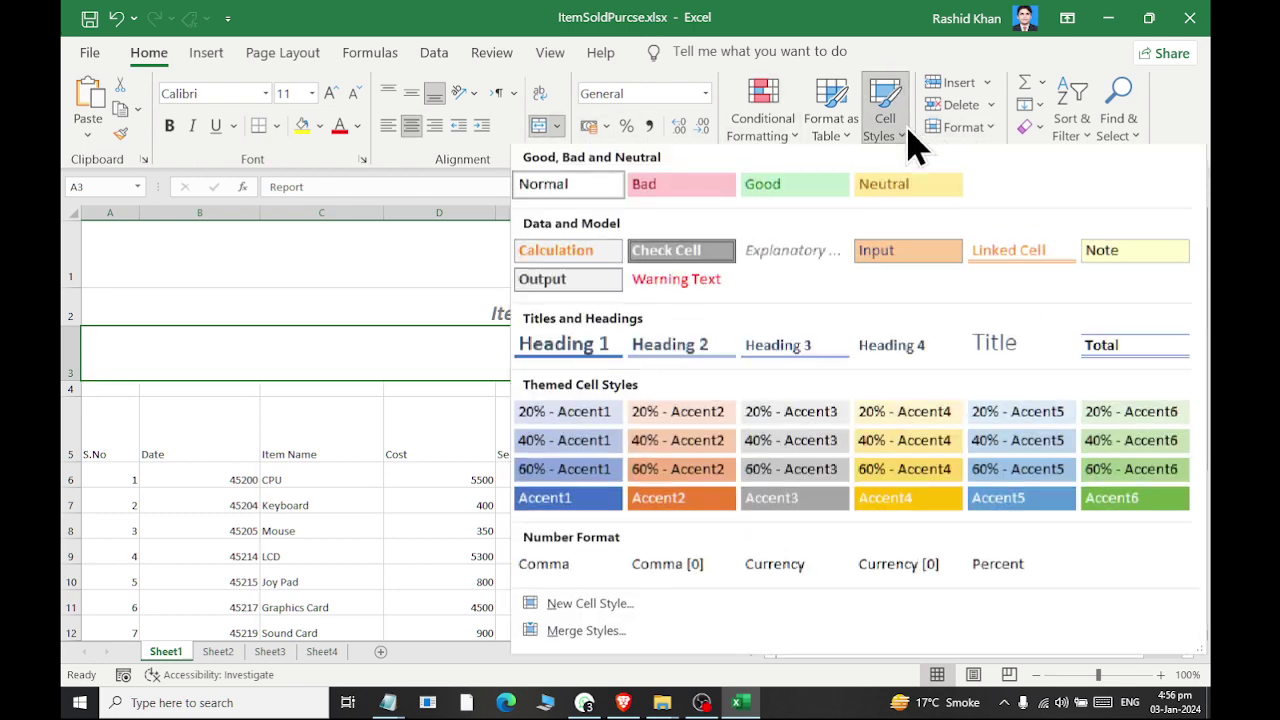
click(893, 350)
click(330, 93)
key(ctrl+b)
click(330, 93)
click(330, 93)
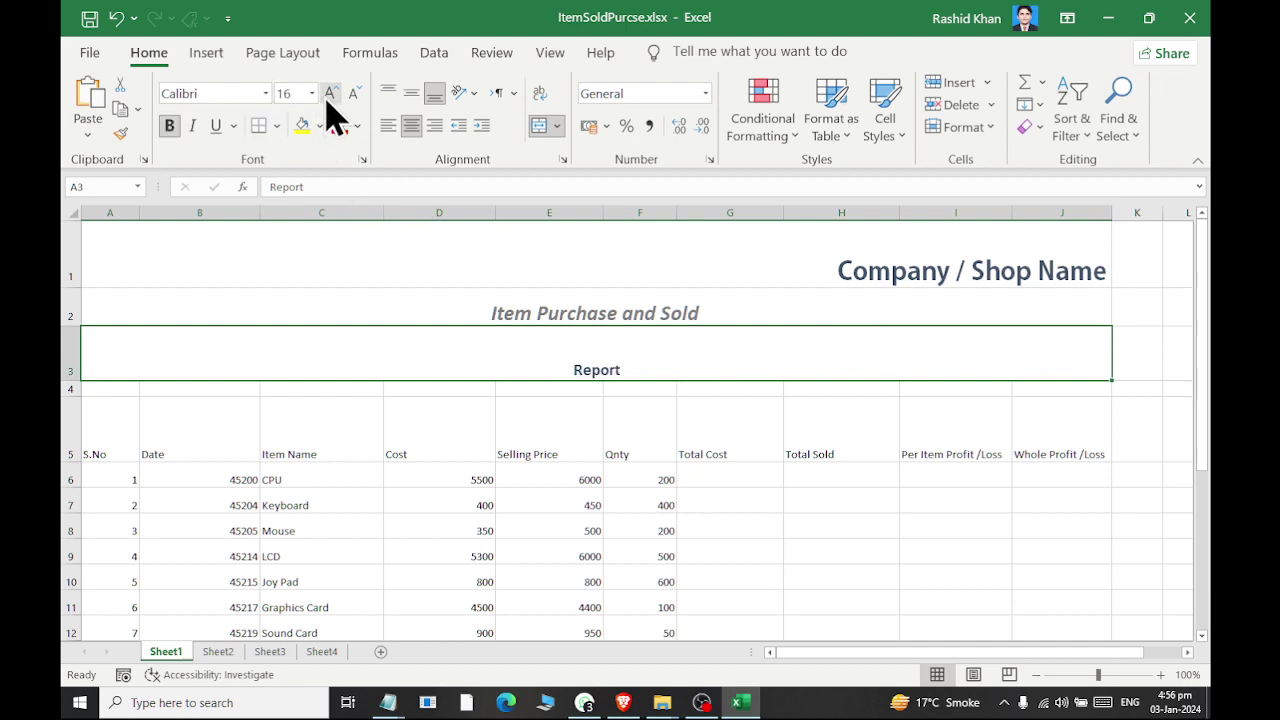
click(192, 125)
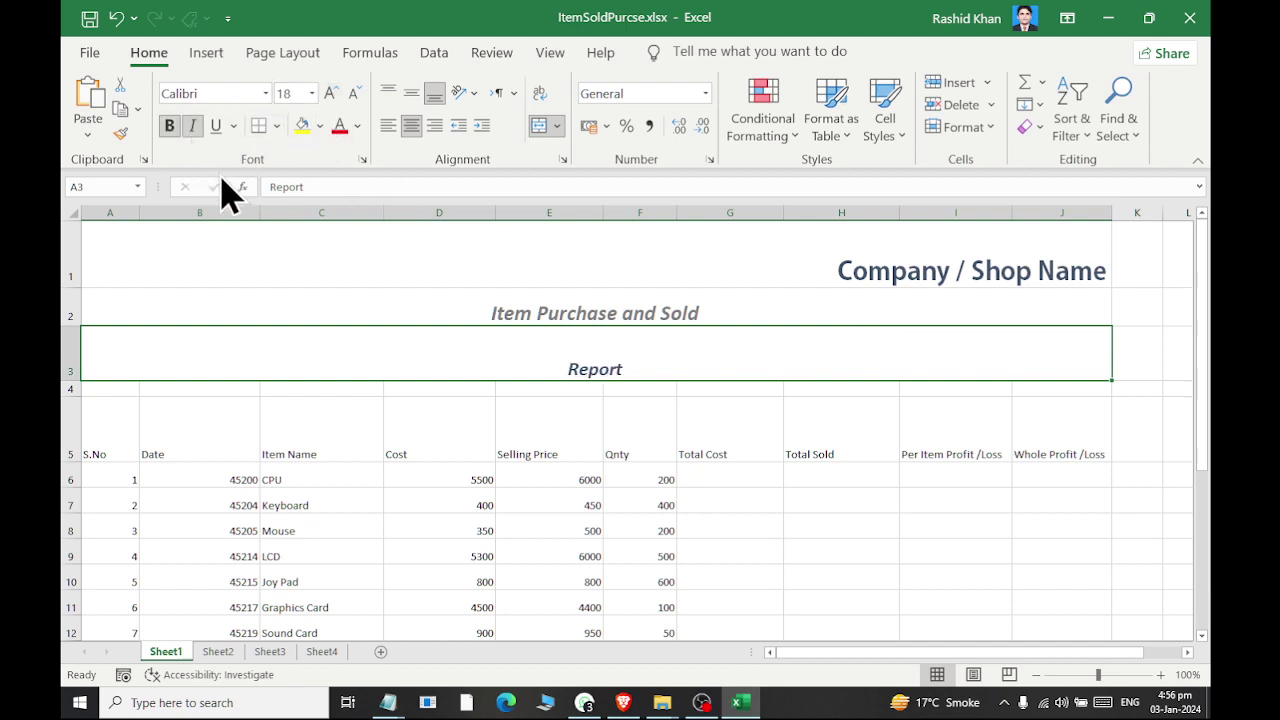
click(388, 125)
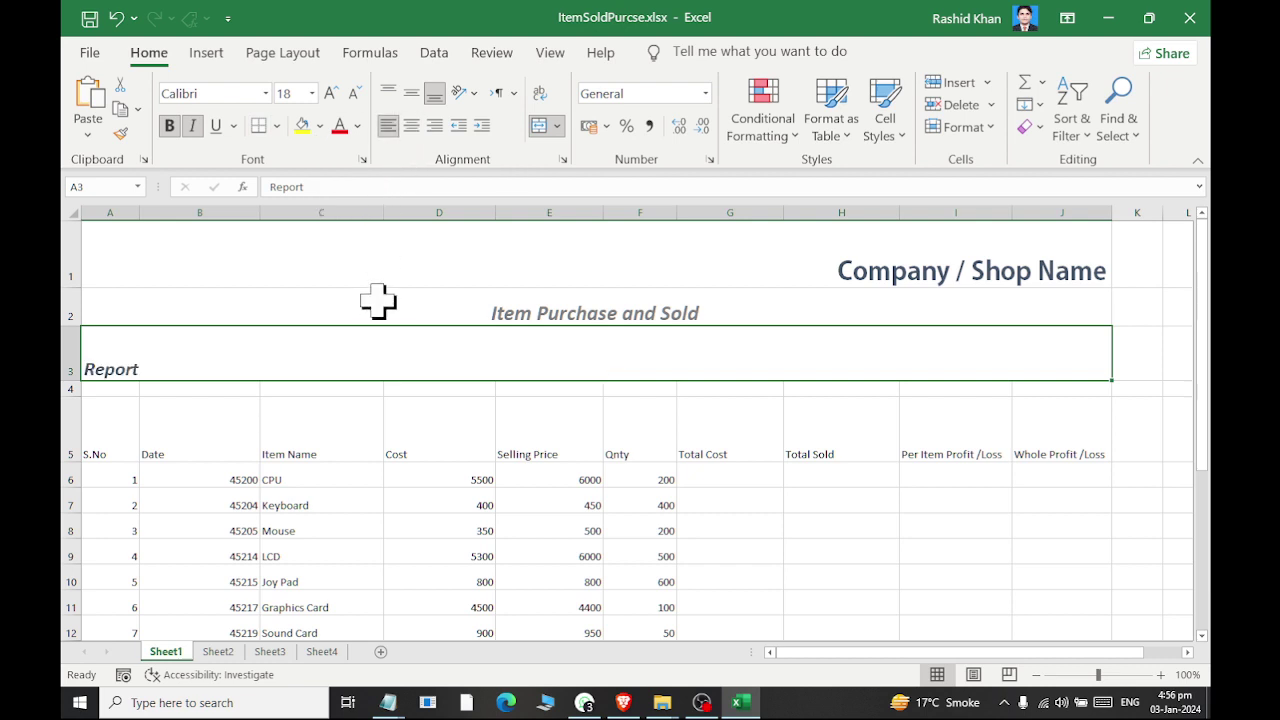
click(434, 125)
click(412, 128)
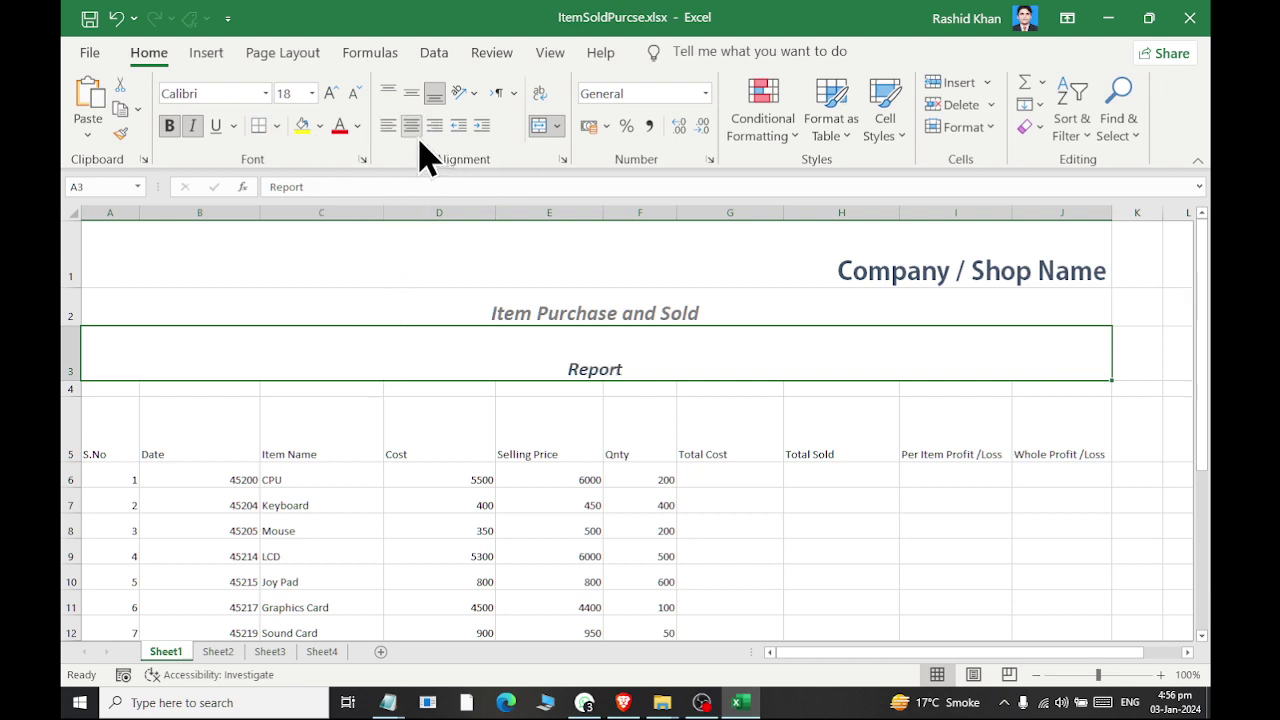
Reduce the height of row 3.
click(80, 360)
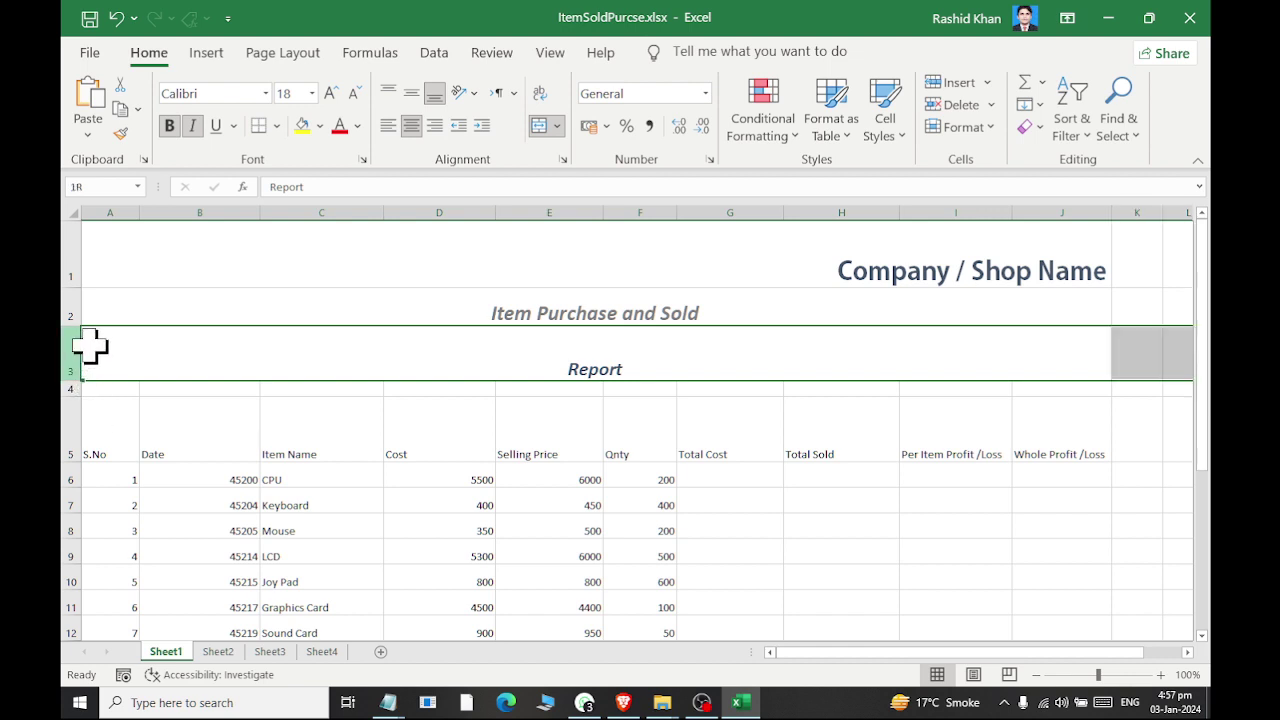
drag(77, 380, 77, 359)
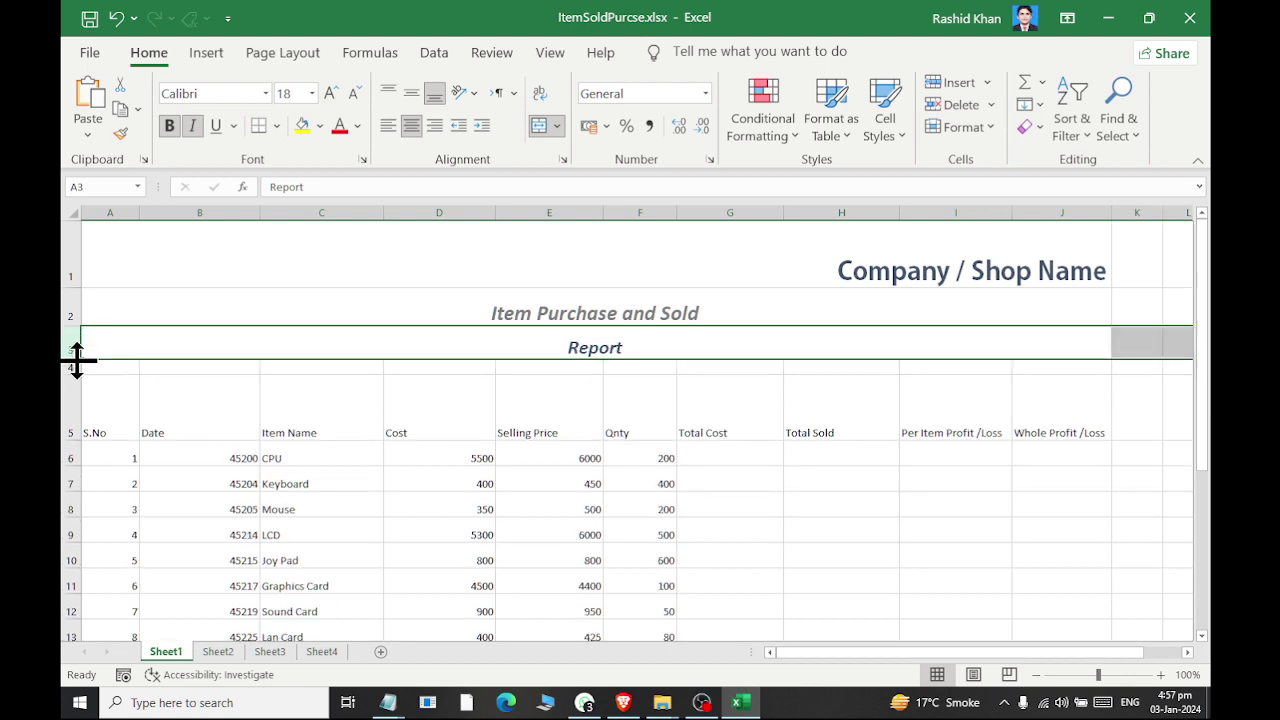
click(180, 420)
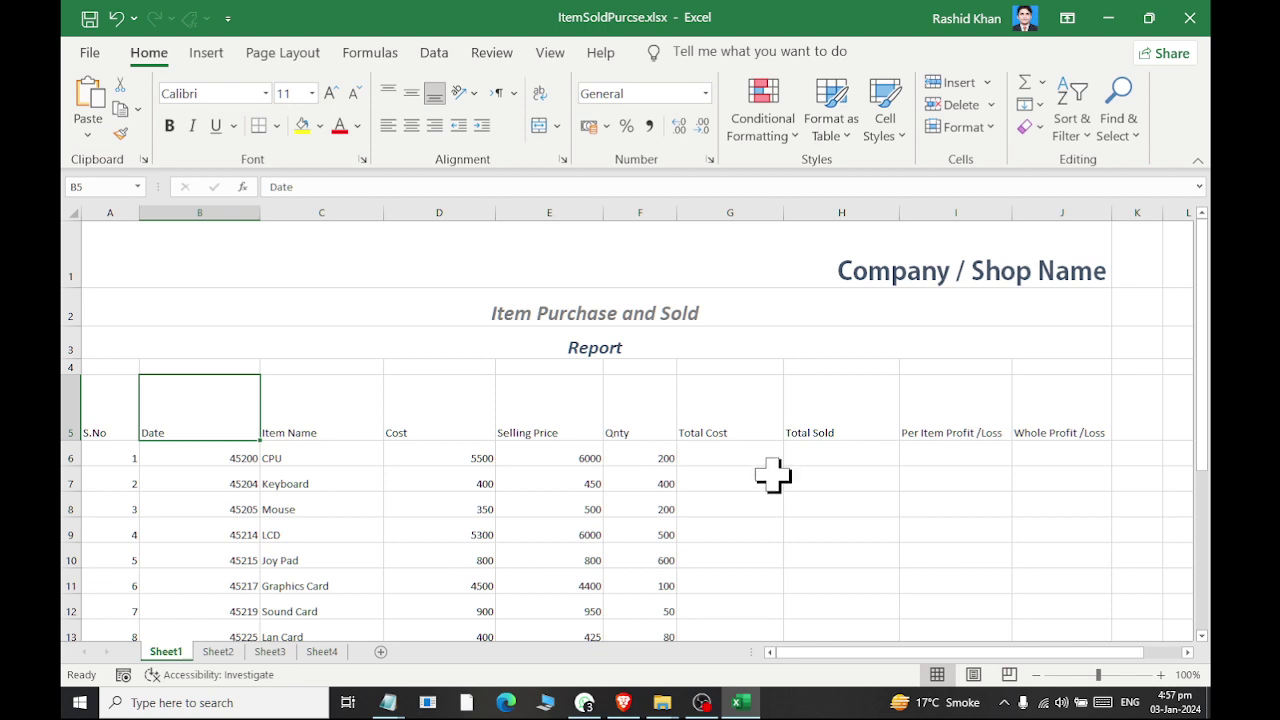
Apply Heading 1 to the A5:J5 header row, centre it, and reduce it to 14 pt.
drag(92, 396, 1031, 399)
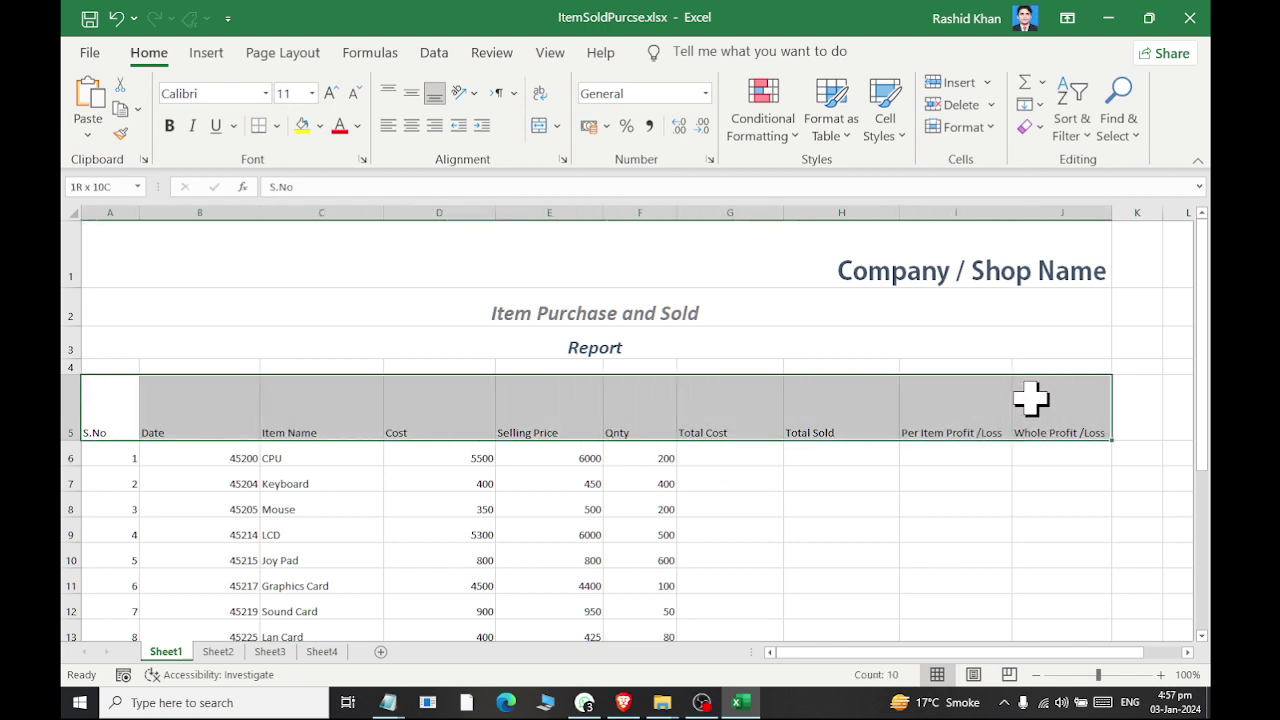
click(886, 138)
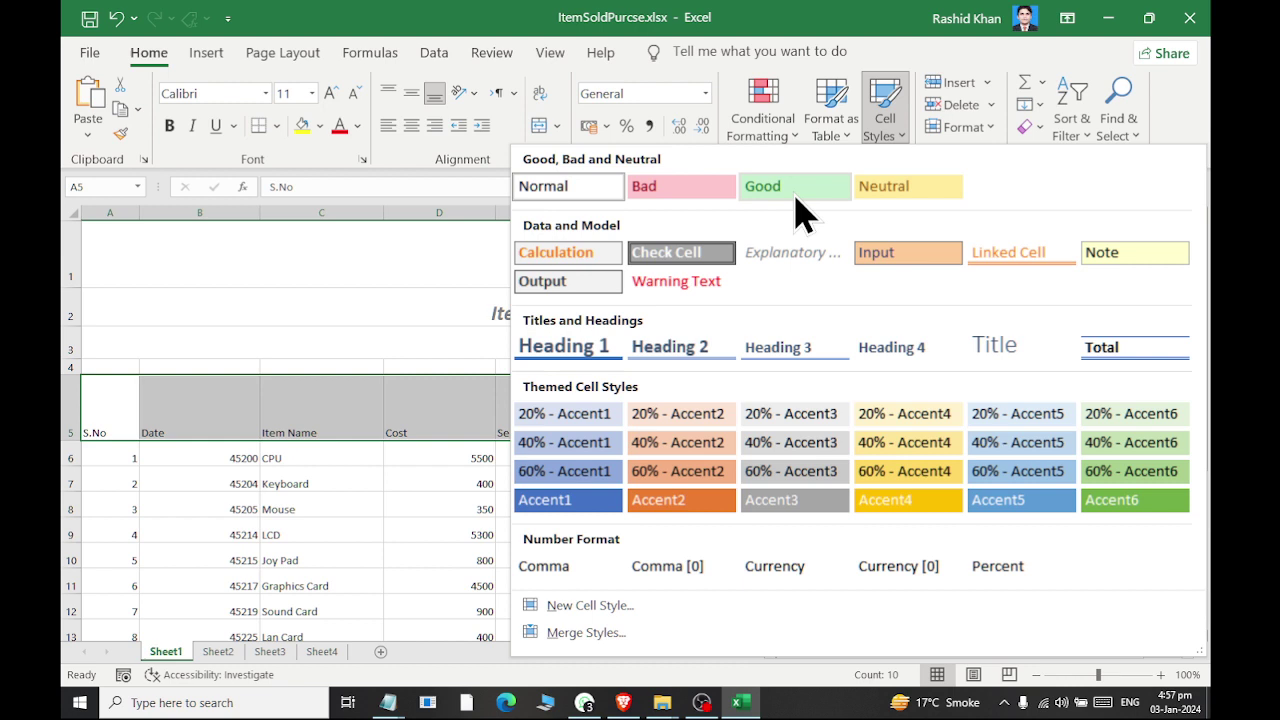
click(567, 357)
click(411, 125)
click(411, 93)
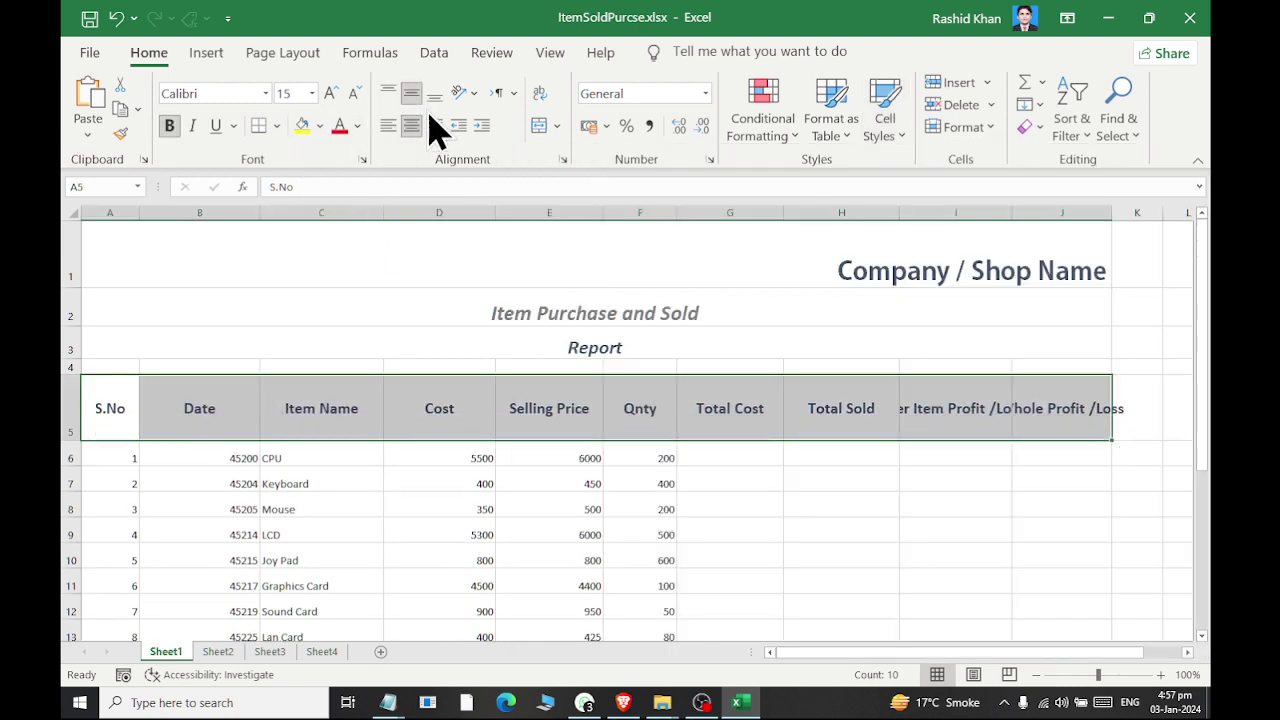
click(356, 97)
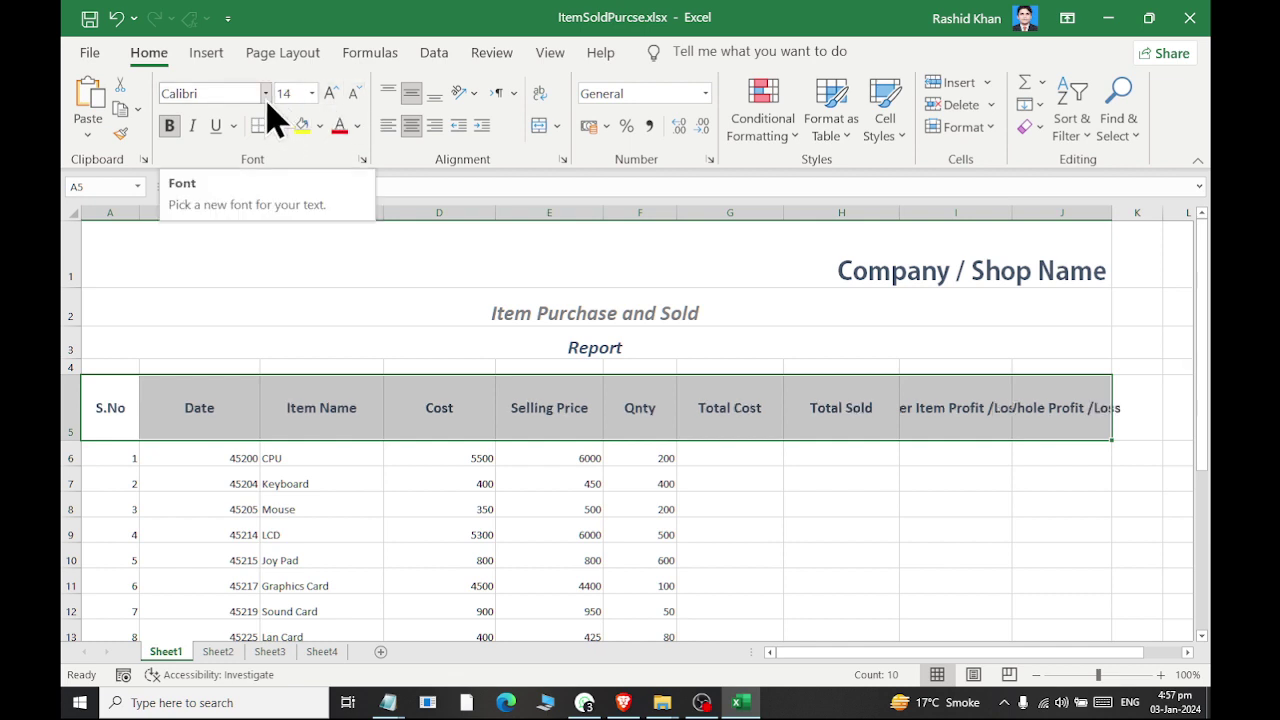
Italicise the header row headings S.No through Whole Profit /Loss.
click(193, 126)
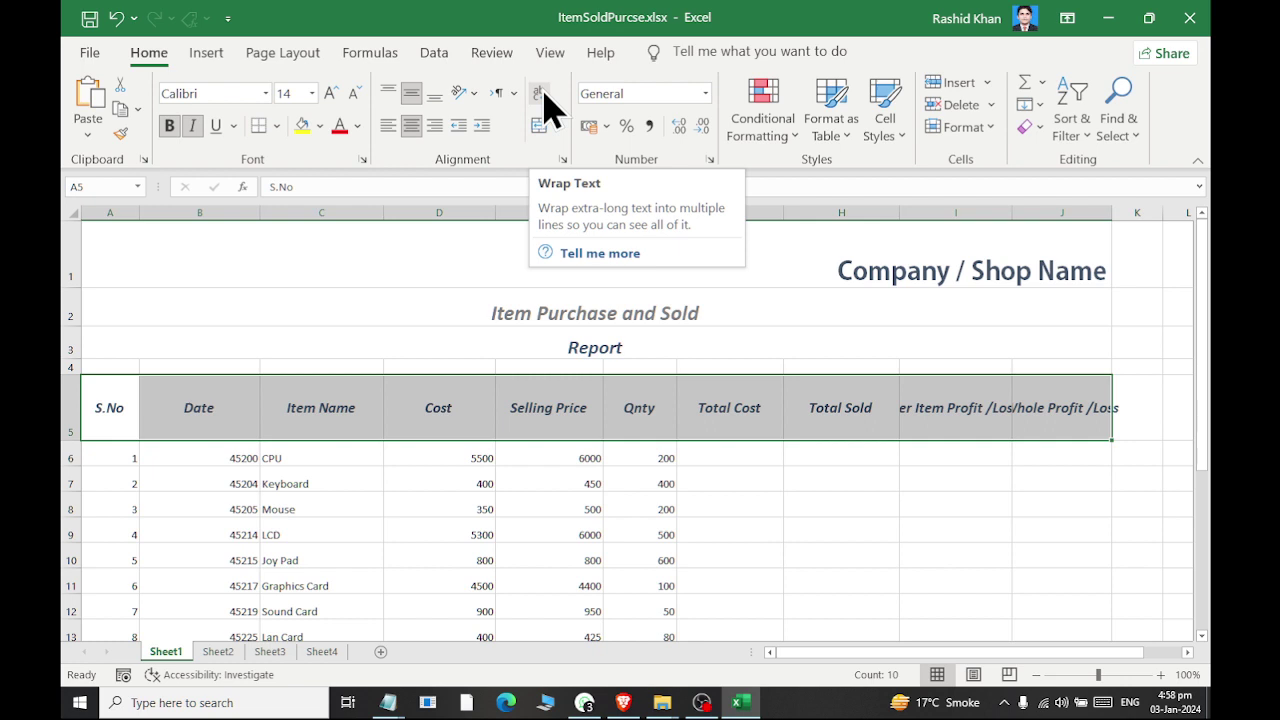
Turn on Wrap Text for the header row so both profit headings show on two lines.
click(540, 94)
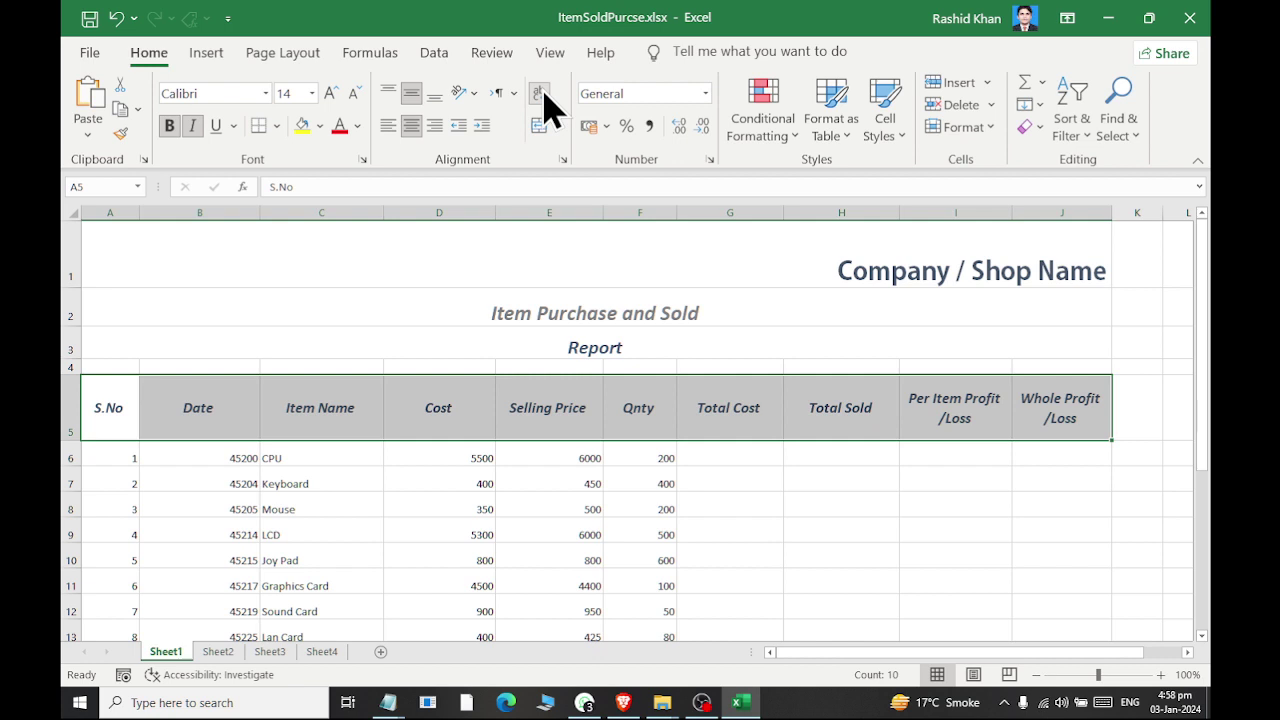
click(545, 95)
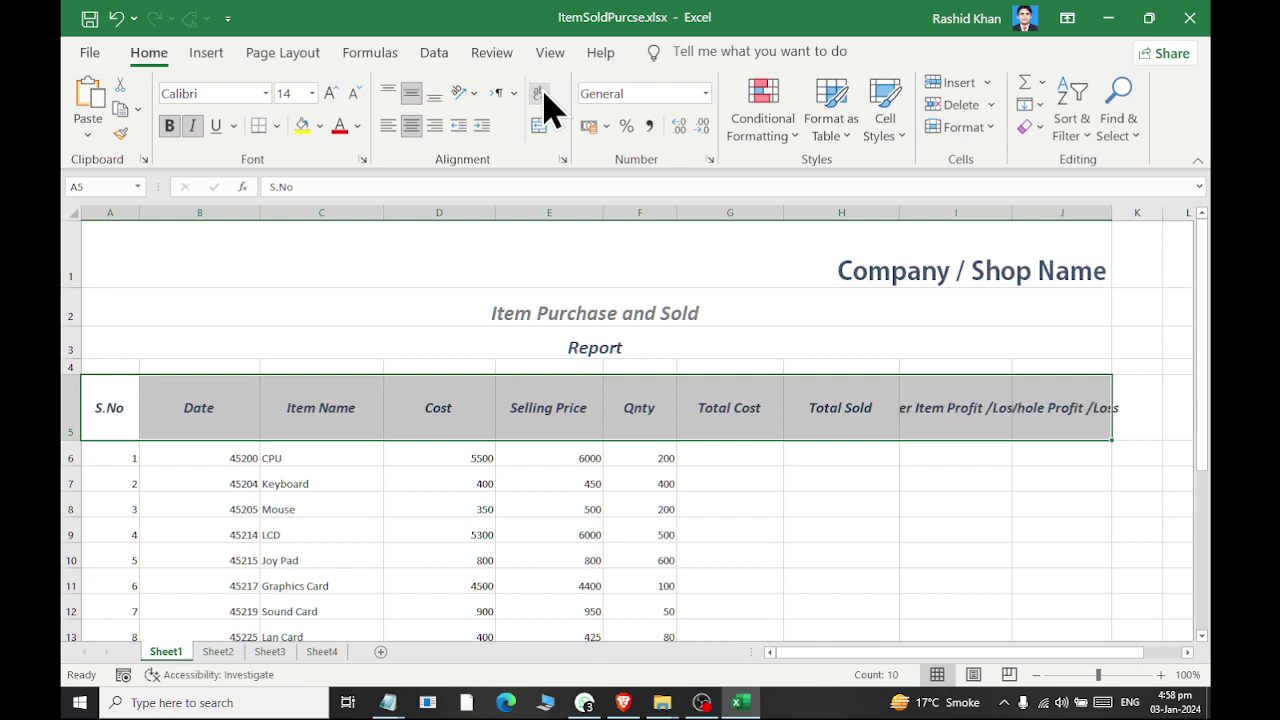
click(541, 94)
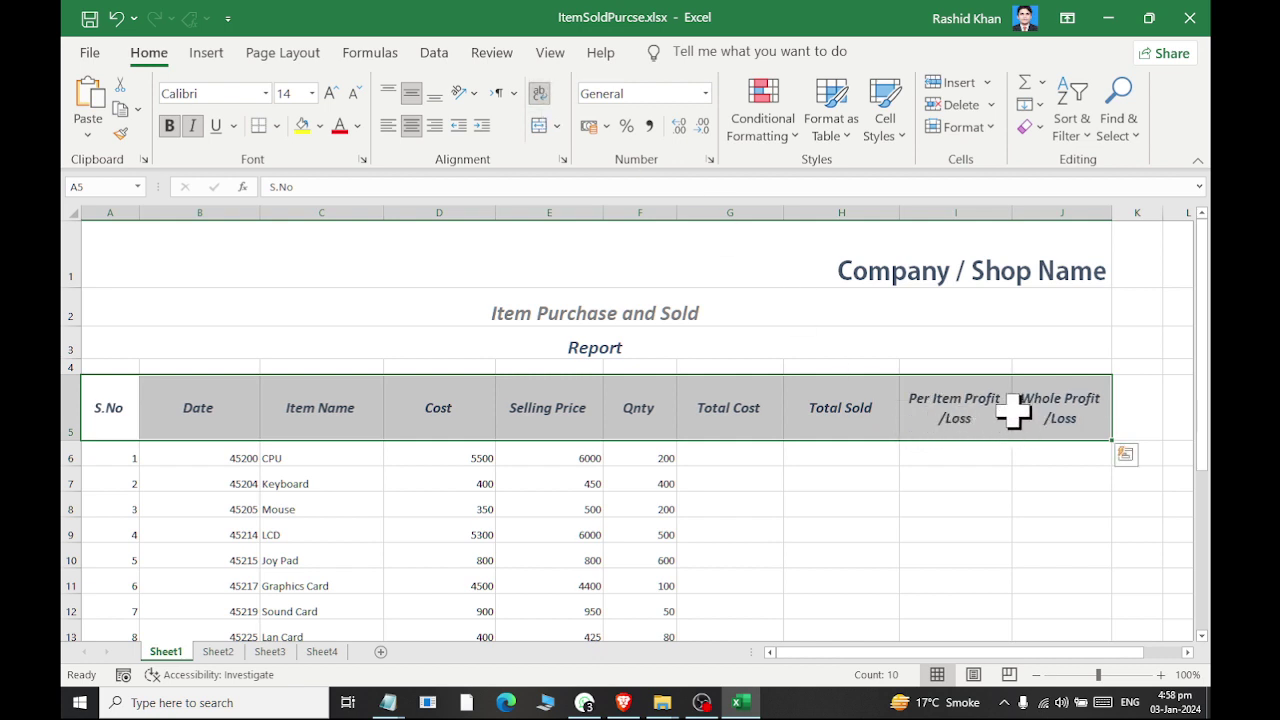
click(911, 408)
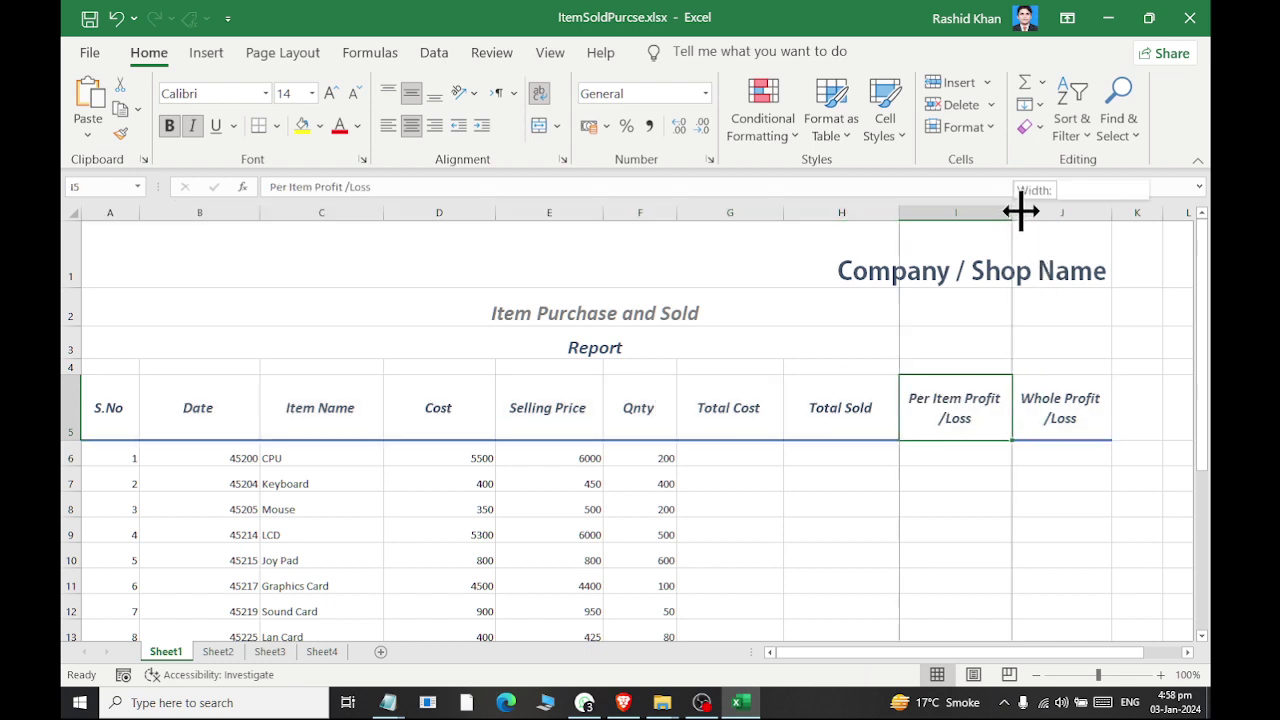
Narrow columns I, J, H and G so the profit headings wrap snugly.
drag(1012, 212, 1106, 220)
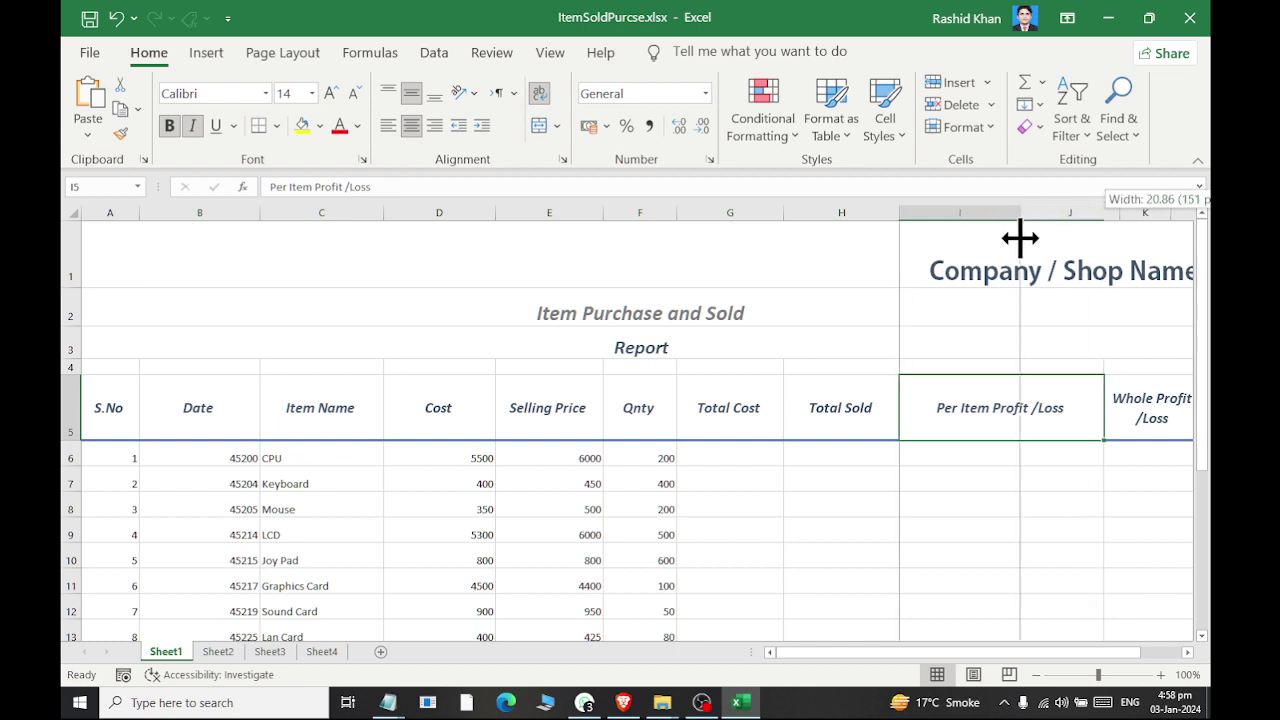
drag(1105, 220, 989, 217)
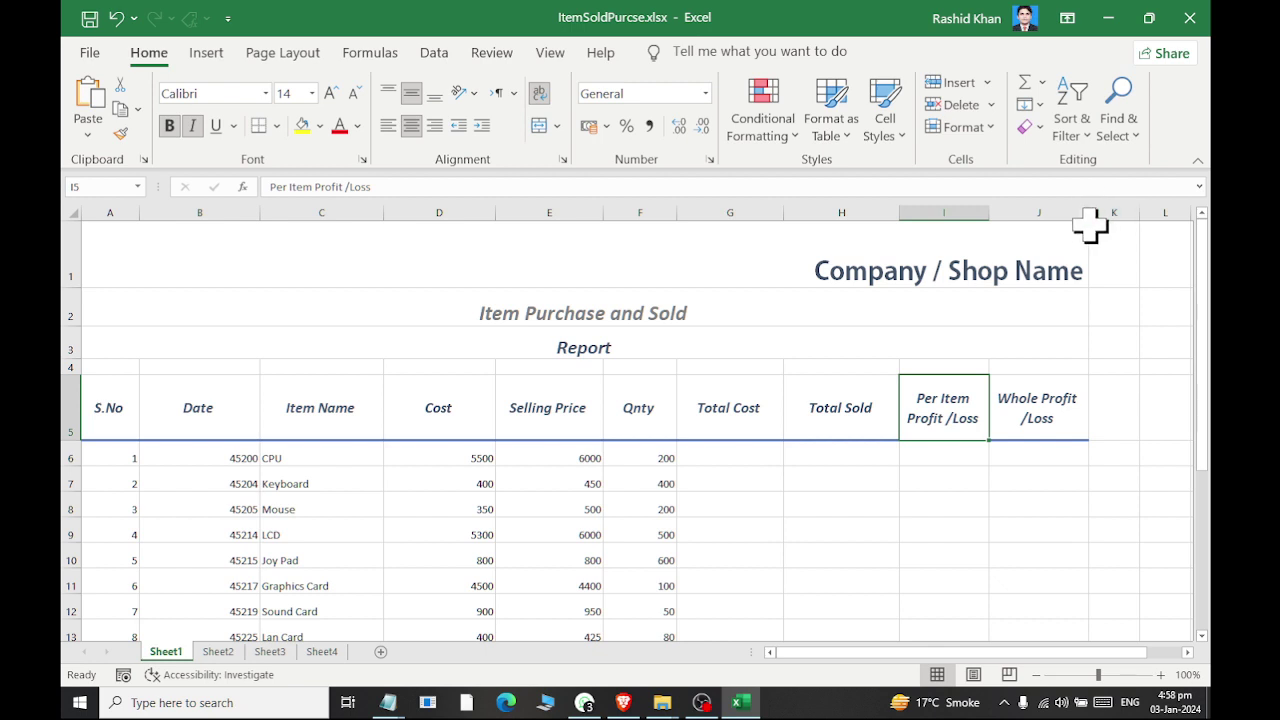
drag(1087, 215, 1081, 210)
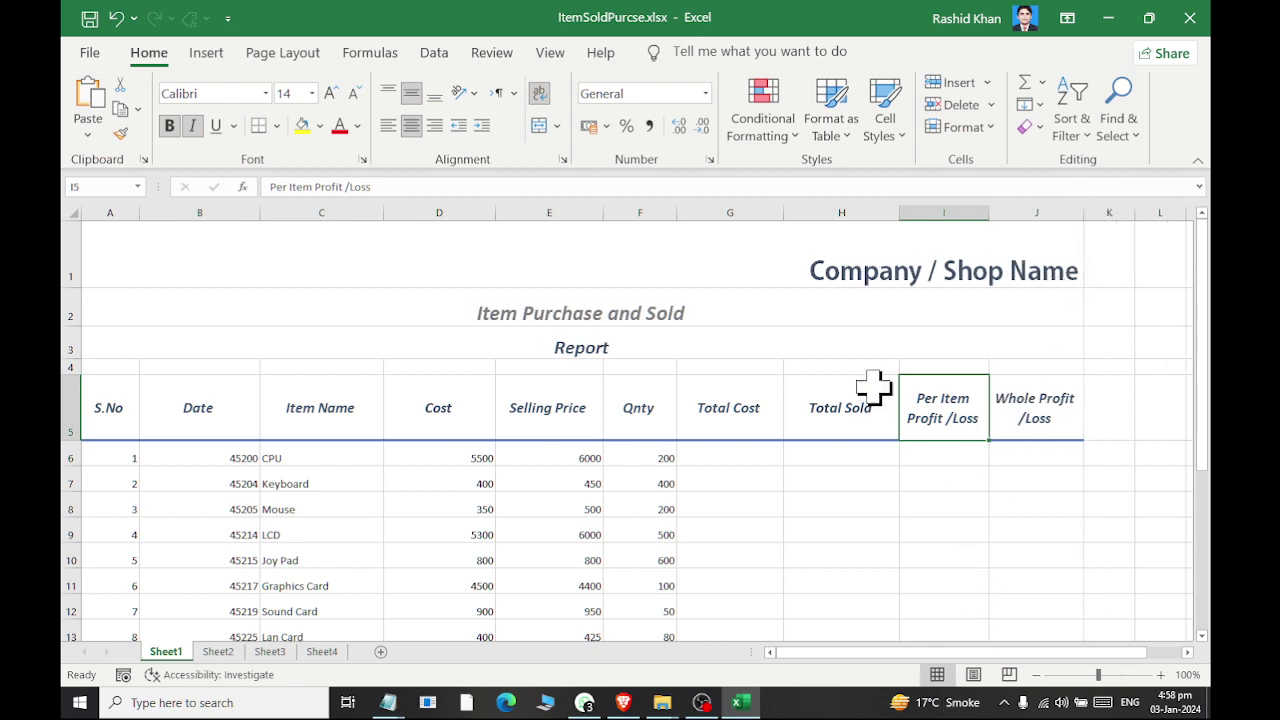
drag(898, 213, 886, 212)
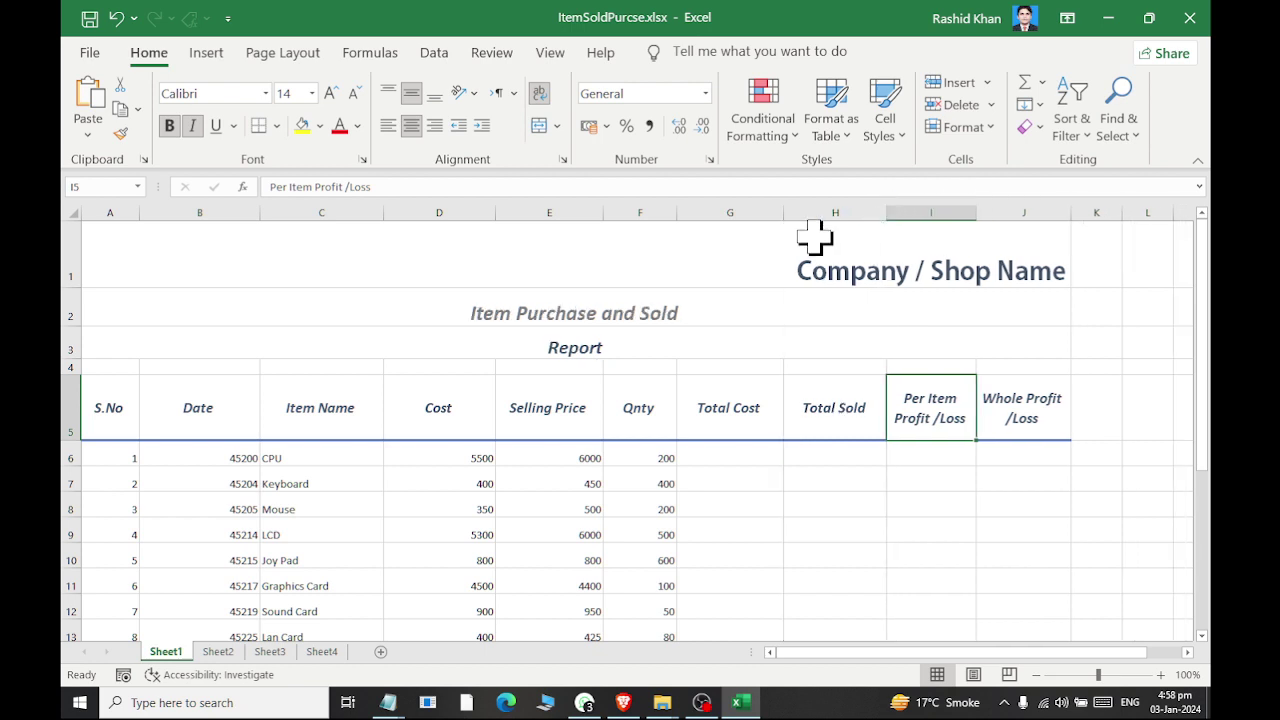
drag(785, 213, 778, 210)
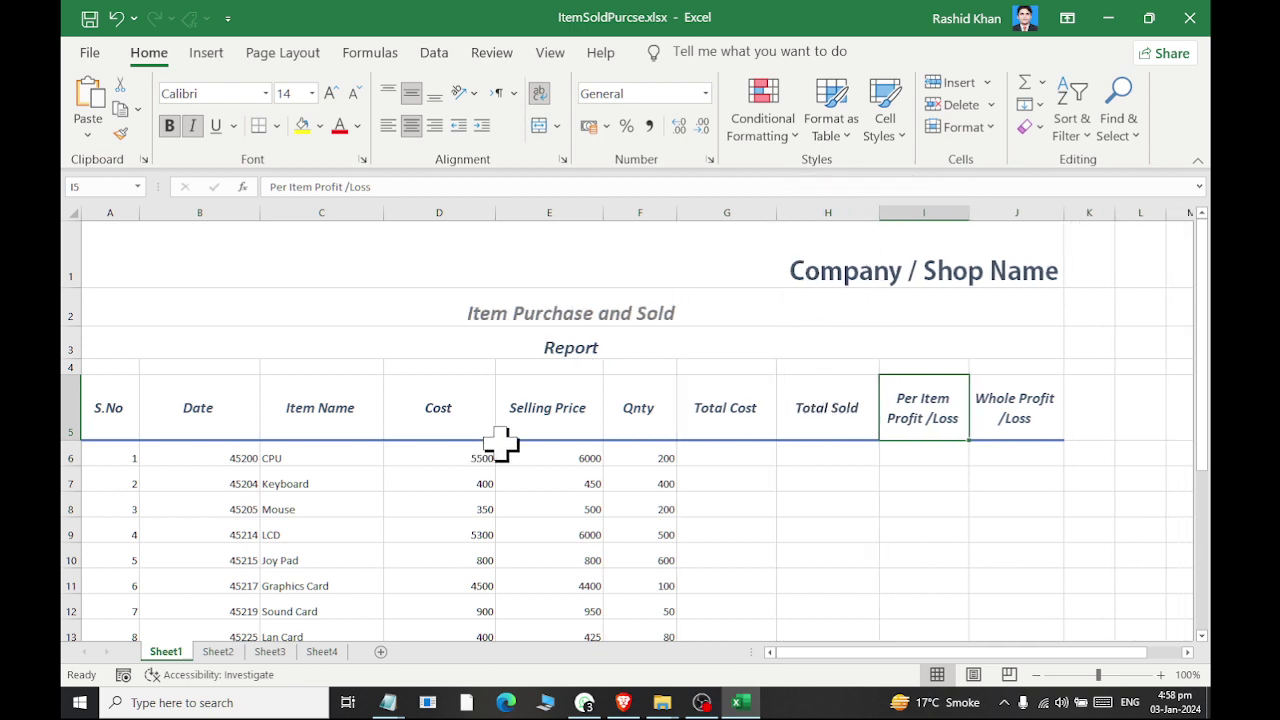
Put a thick outside border around the header row A5:J5.
drag(108, 410, 1015, 414)
click(276, 125)
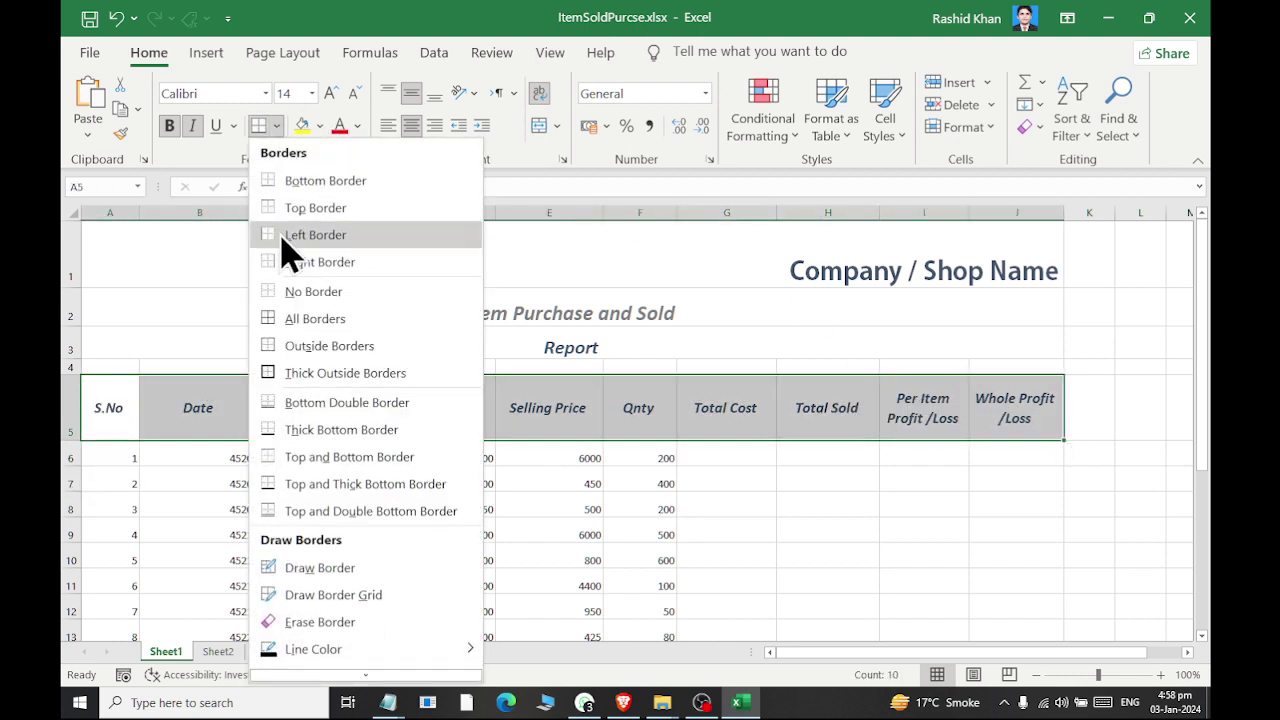
click(320, 312)
click(276, 125)
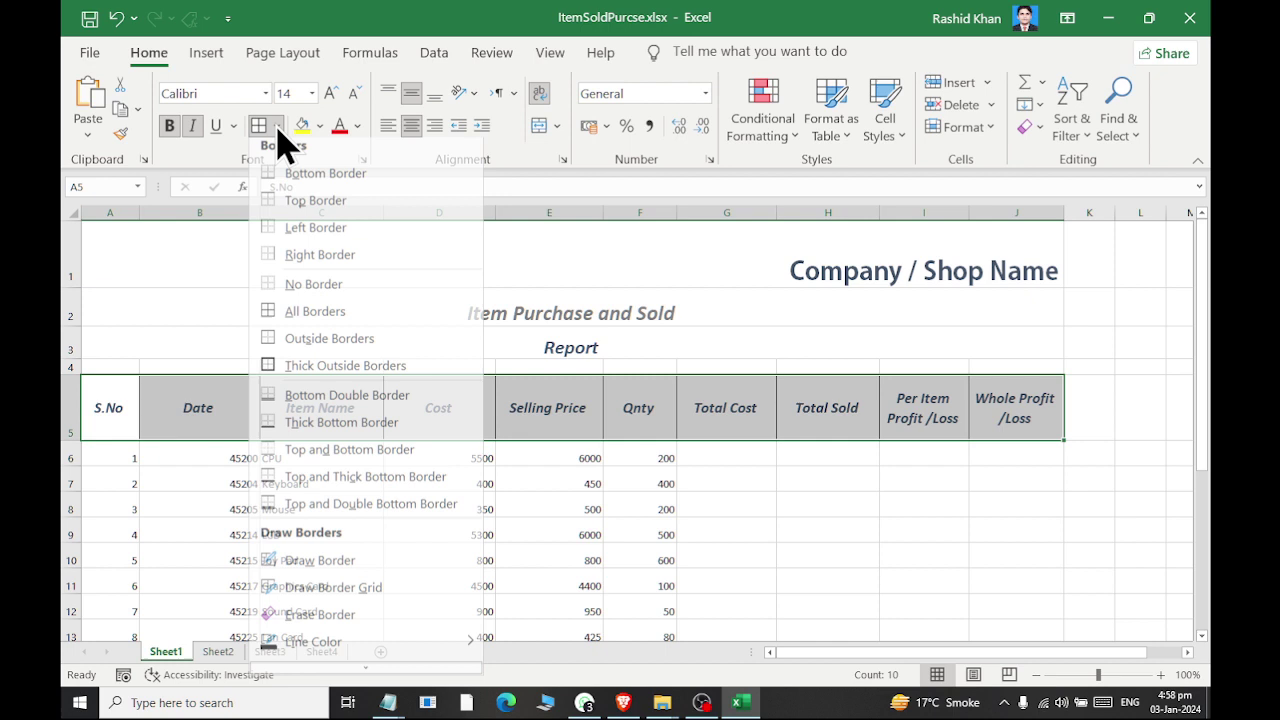
click(300, 365)
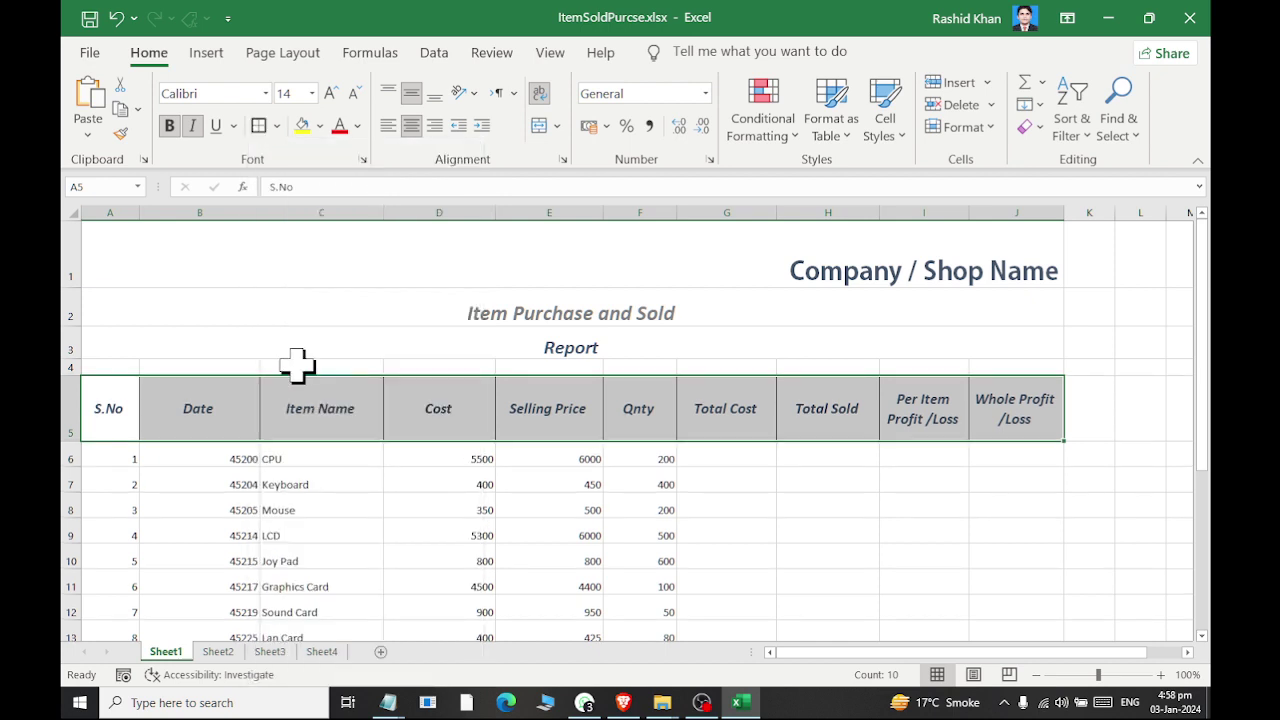
Make header row 5 slightly shorter and spacer row 4 taller.
drag(74, 443, 74, 430)
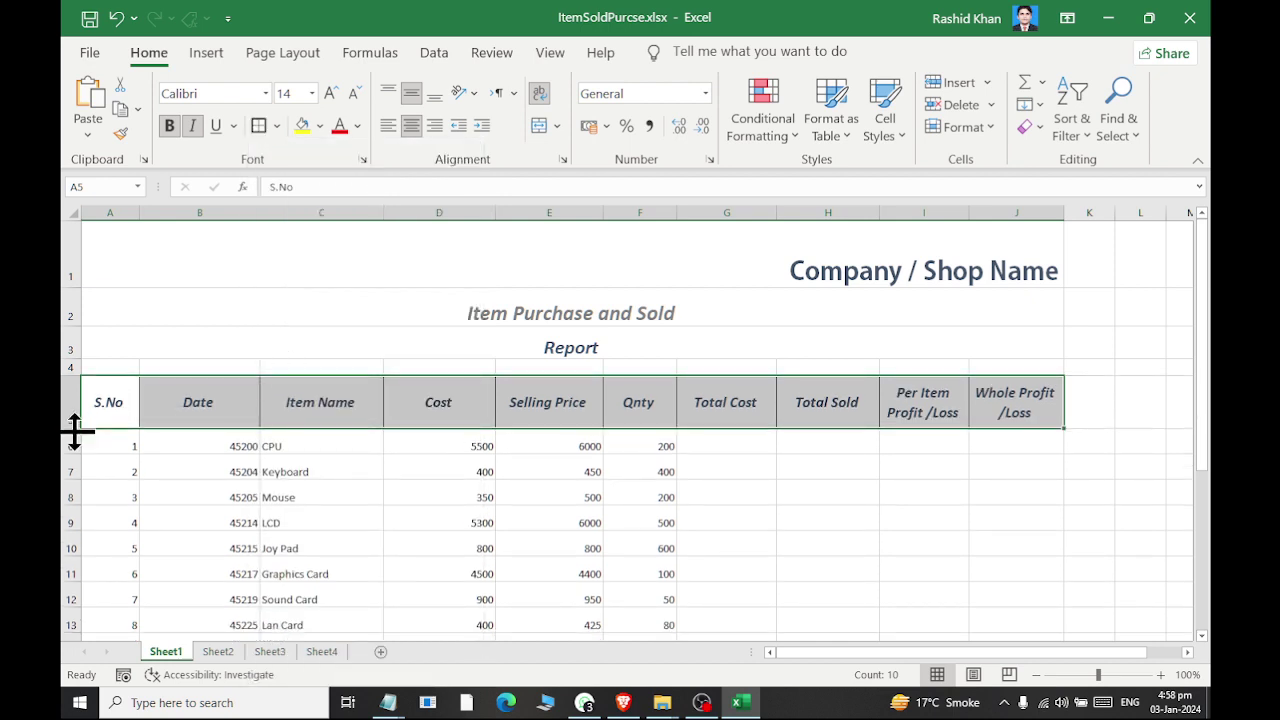
drag(70, 376, 70, 386)
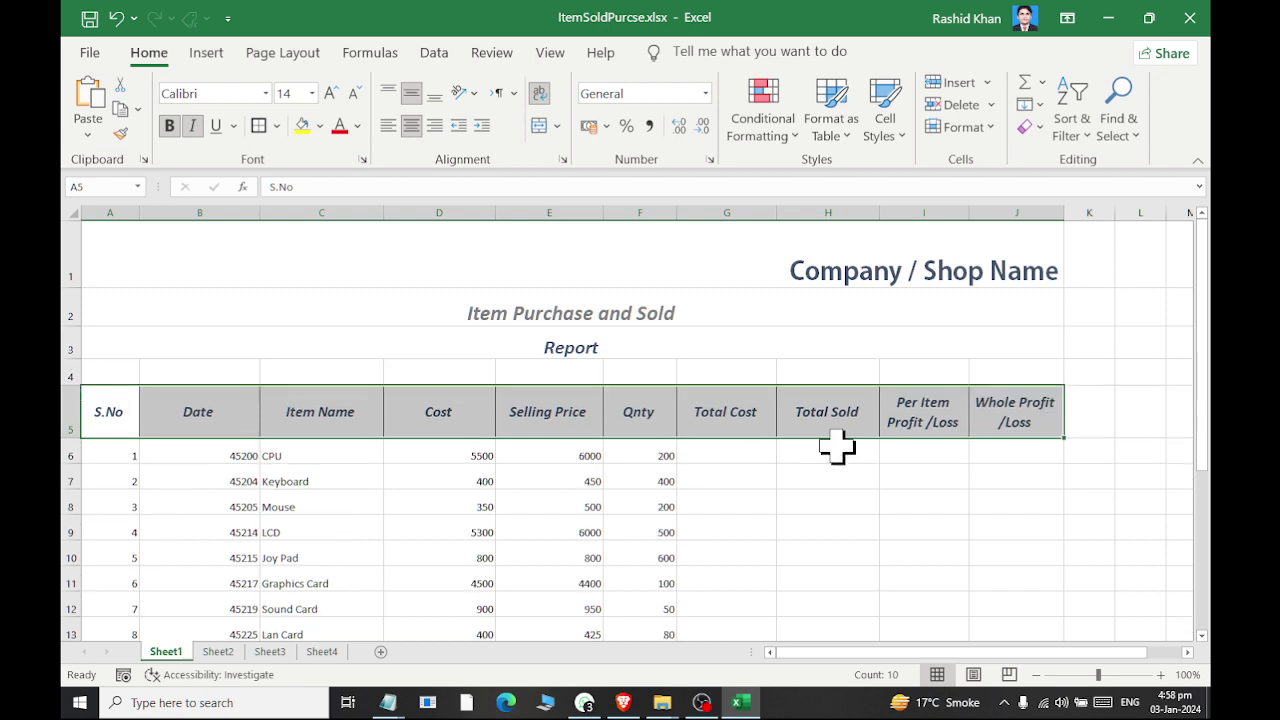
scroll(843, 448, down, 1)
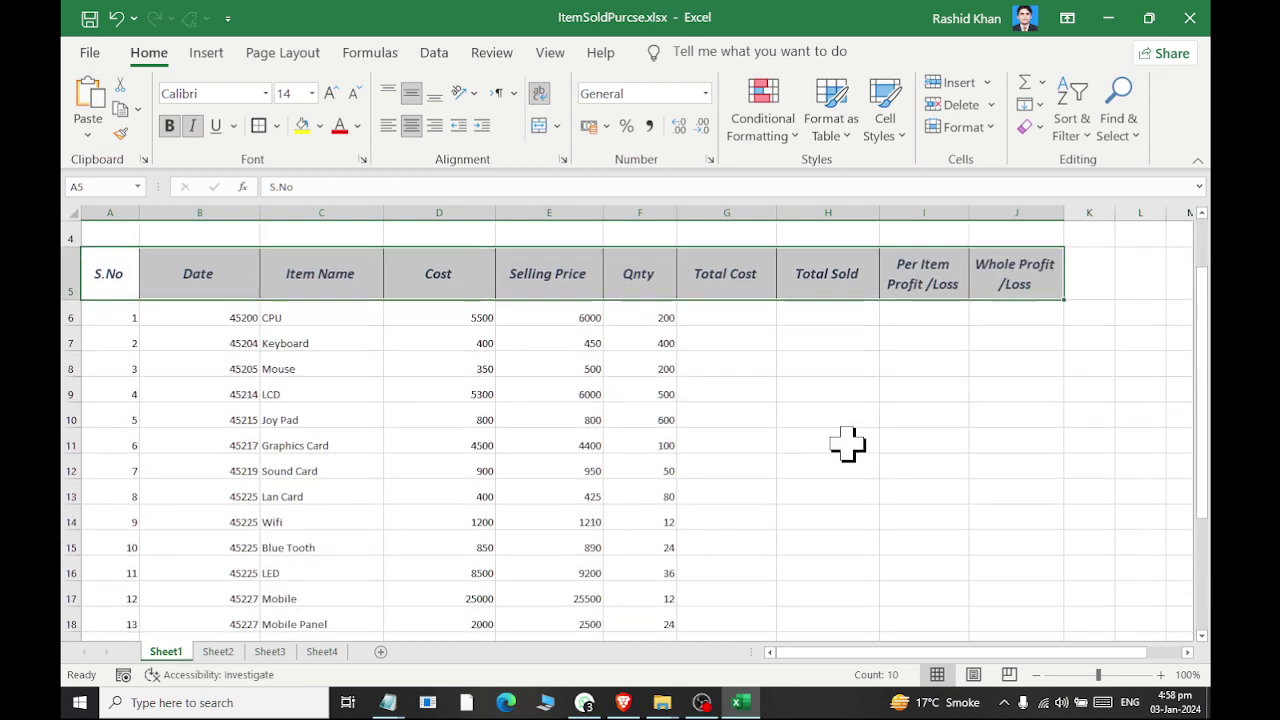
click(105, 318)
Select the old serial numbers in A6:A25 to clear them.
drag(105, 318, 1022, 655)
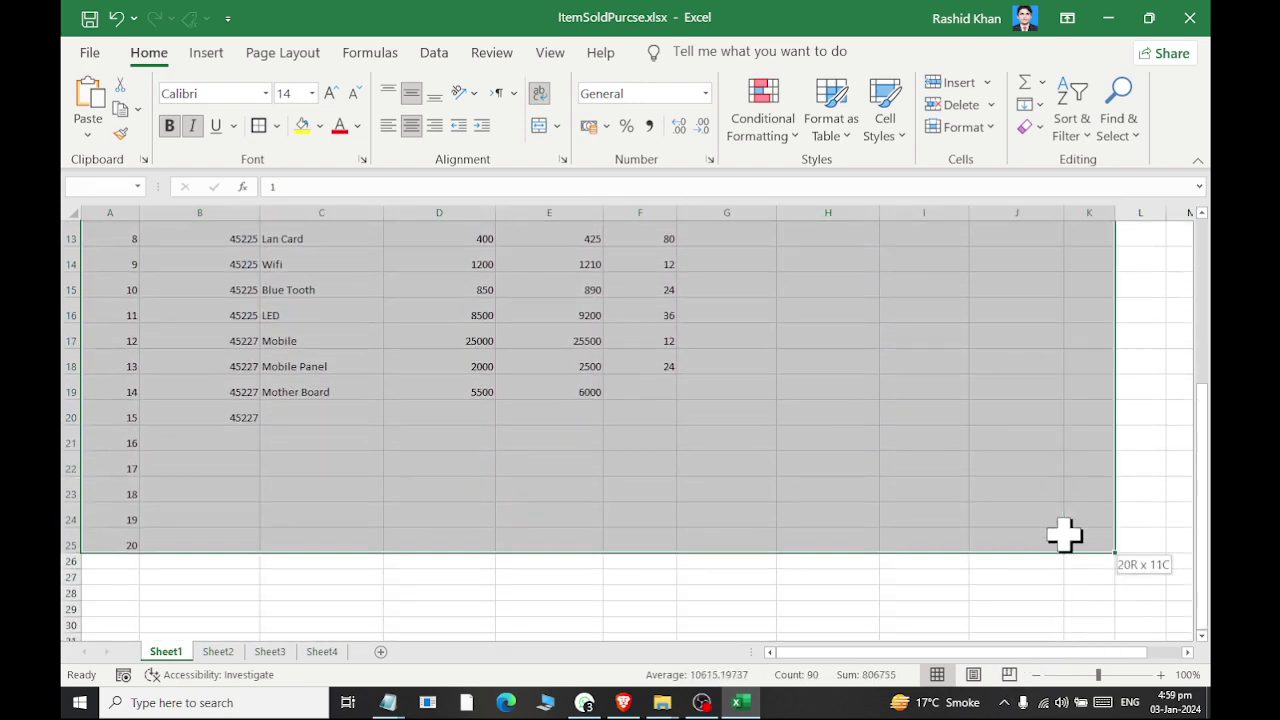
drag(1022, 655, 1047, 533)
scroll(597, 537, up, 3)
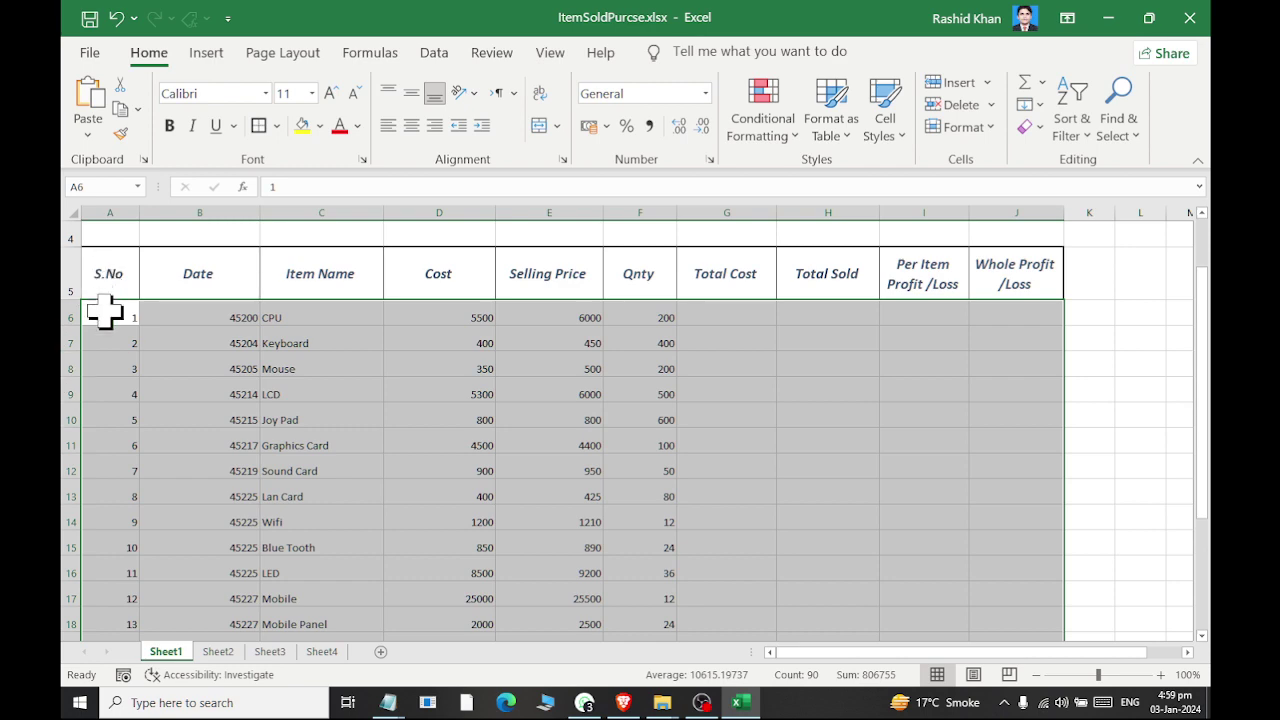
drag(103, 316, 72, 706)
scroll(164, 388, up, 2)
scroll(164, 388, up, 1)
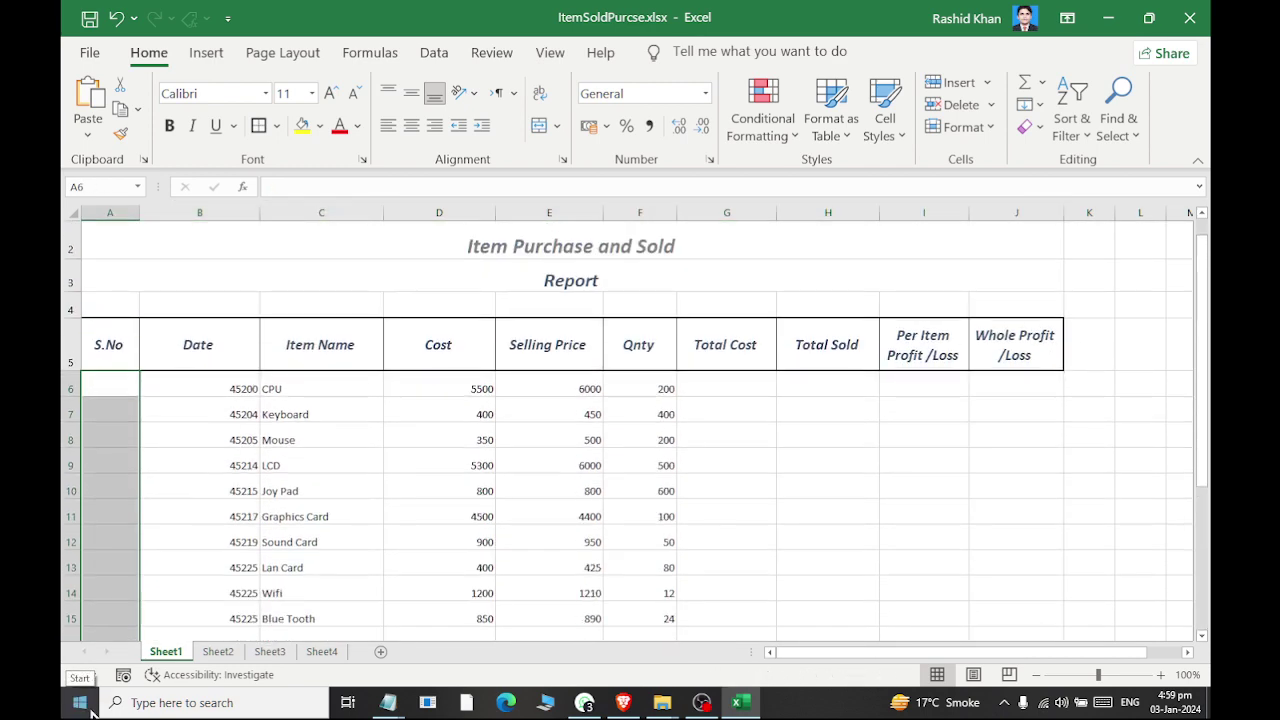
Enter 1 and 2 as the new serial numbers in A6 and A7.
click(95, 385)
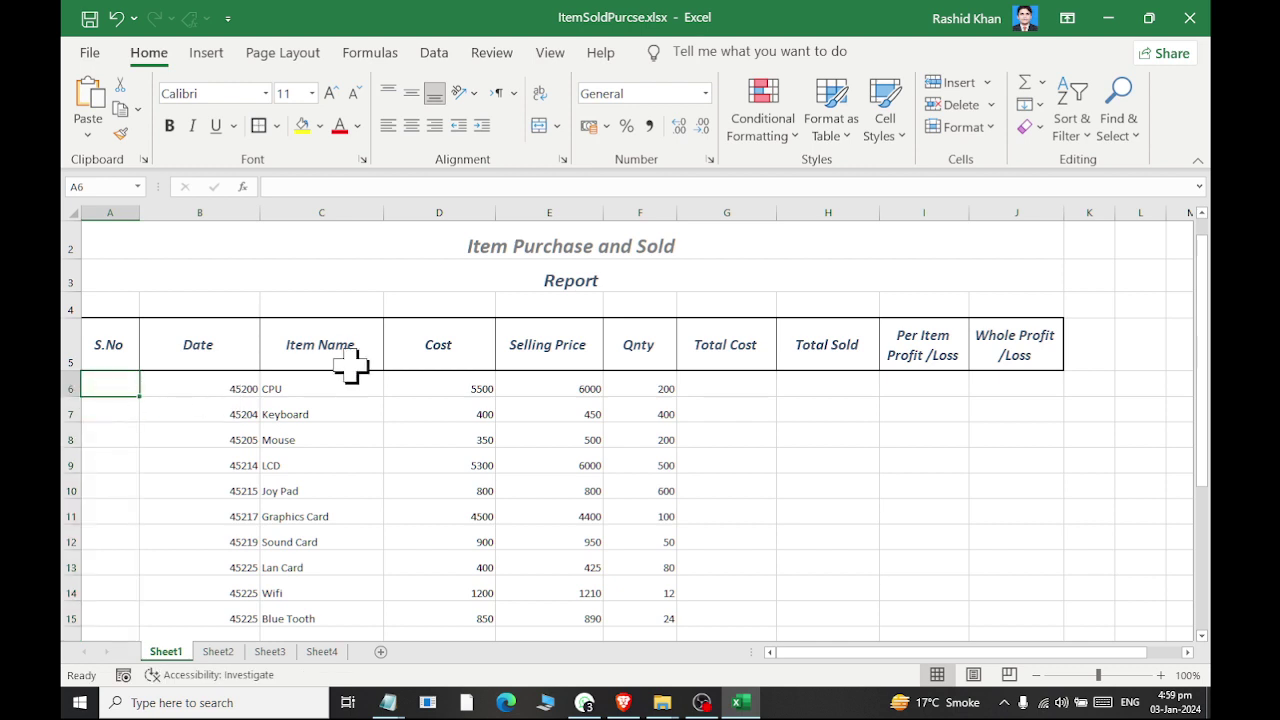
text(1)
key(Return)
text(2)
key(Return)
Enter 3 in A8, then extend the 1, 2, 3 series down to A25 (1–20).
text(3)
key(Return)
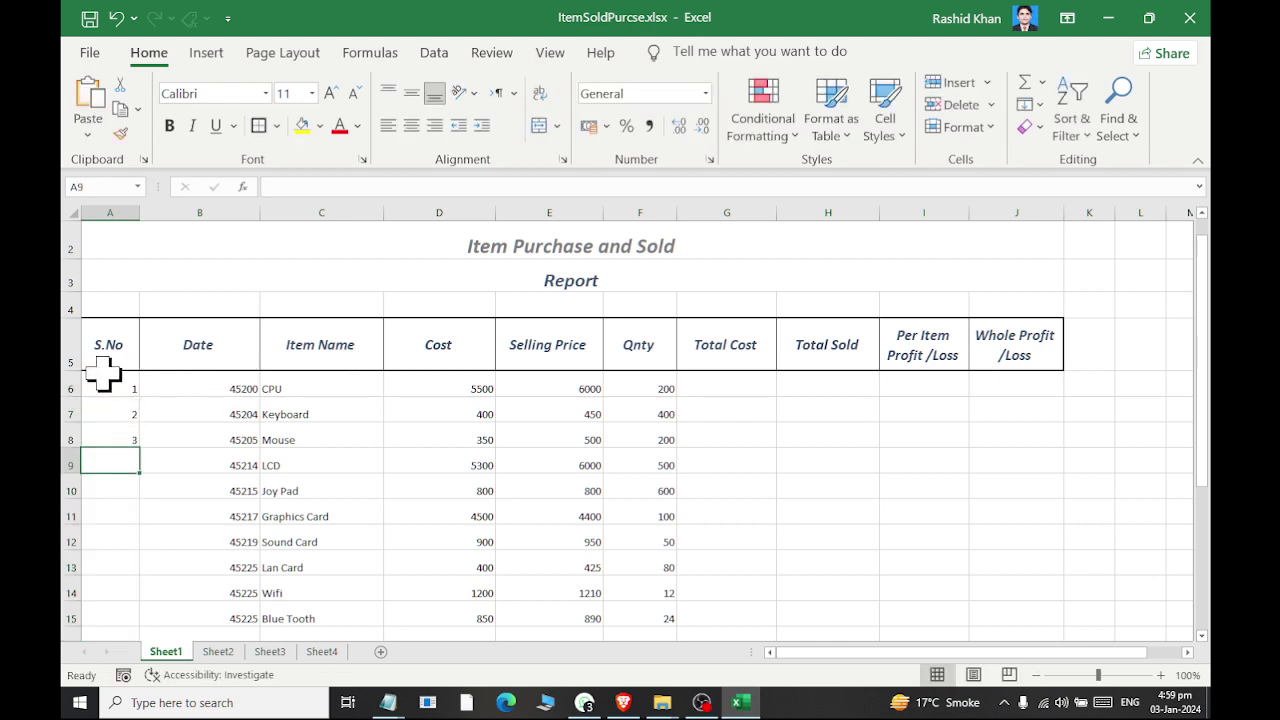
drag(103, 388, 103, 440)
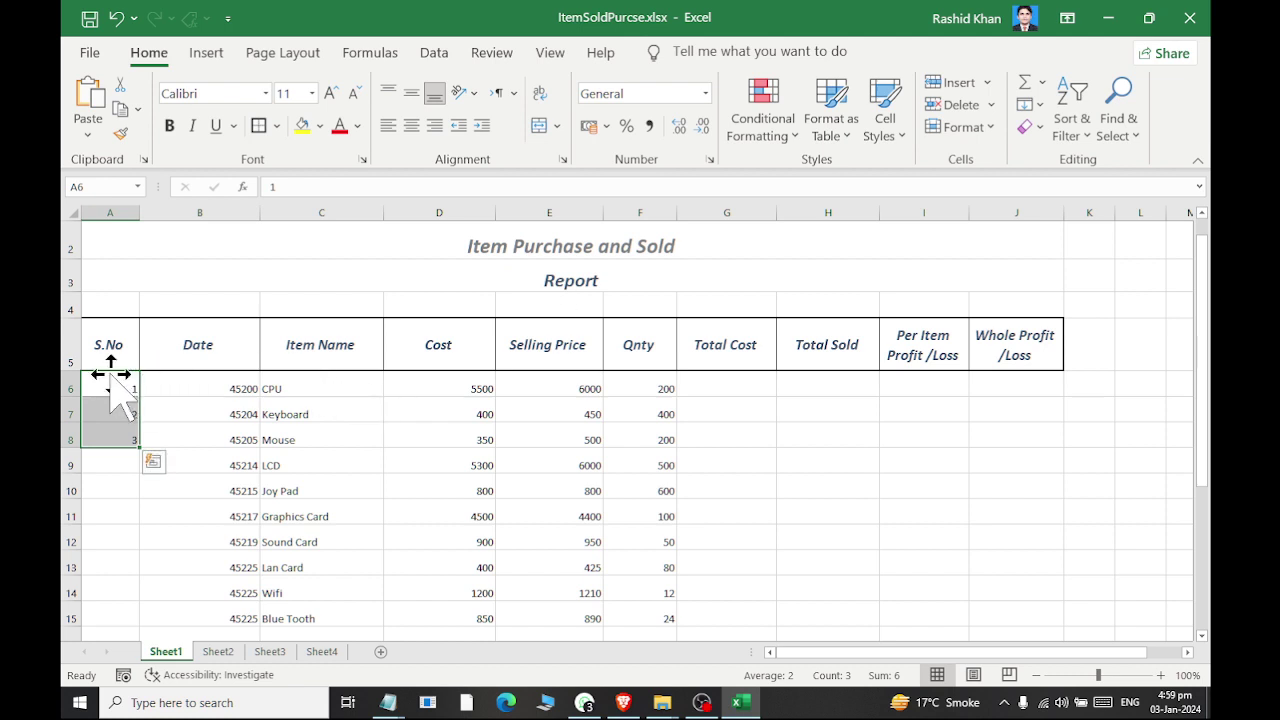
drag(110, 388, 115, 435)
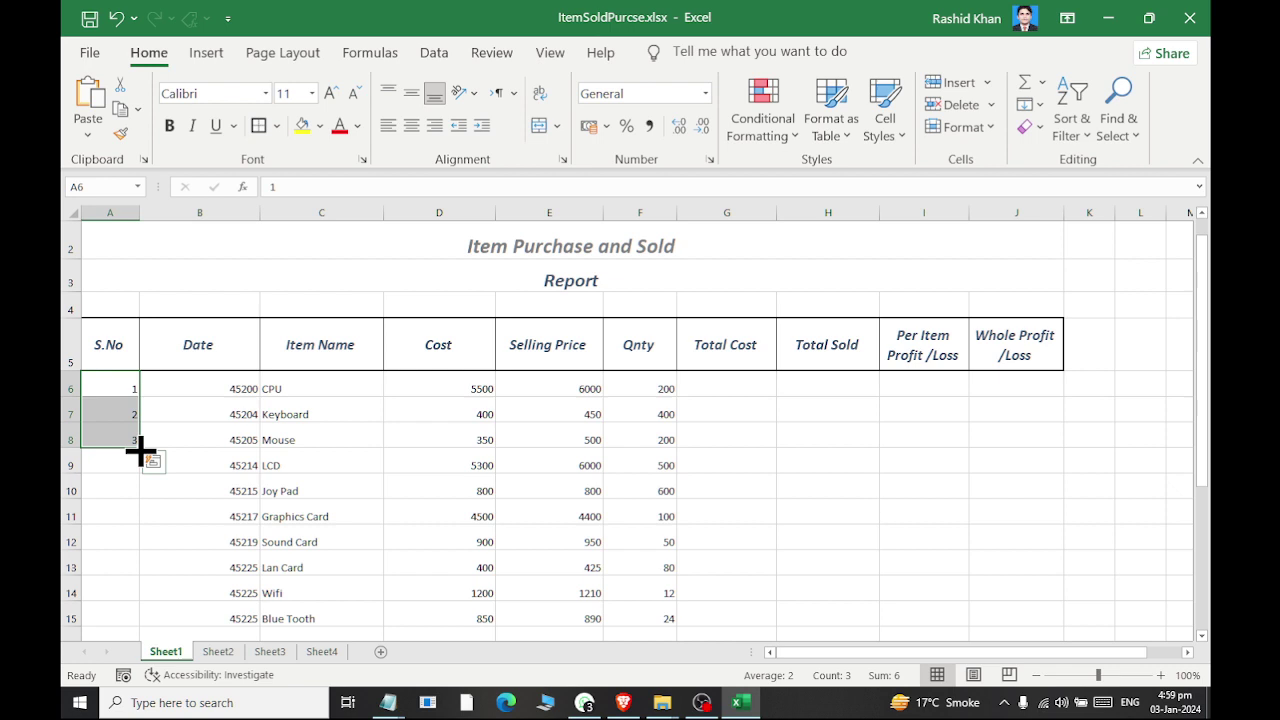
drag(140, 452, 137, 599)
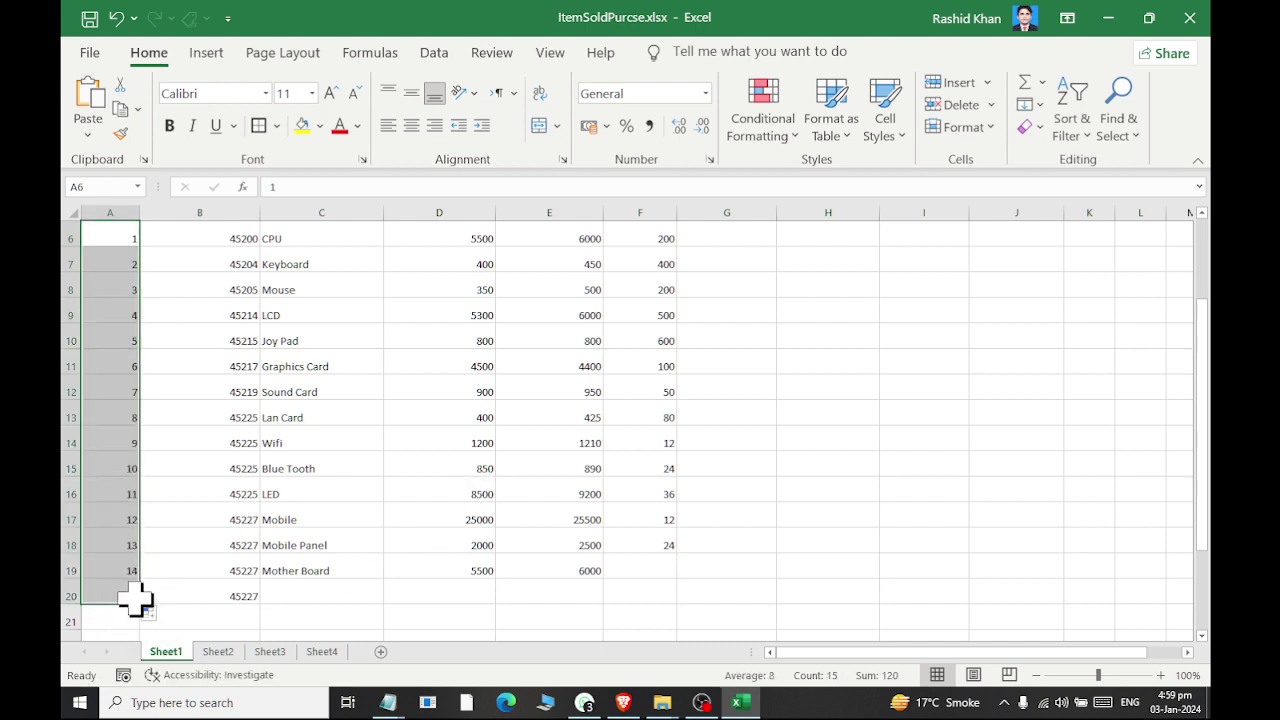
drag(137, 603, 135, 597)
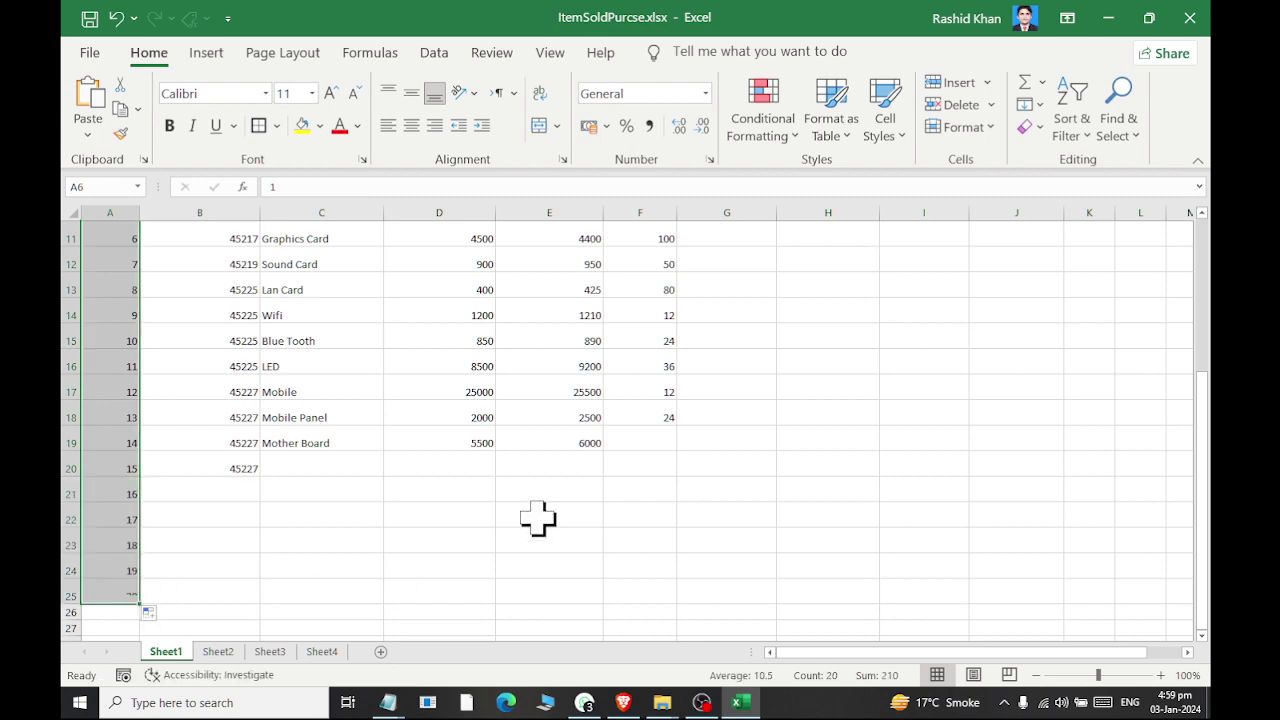
scroll(514, 389, up, 4)
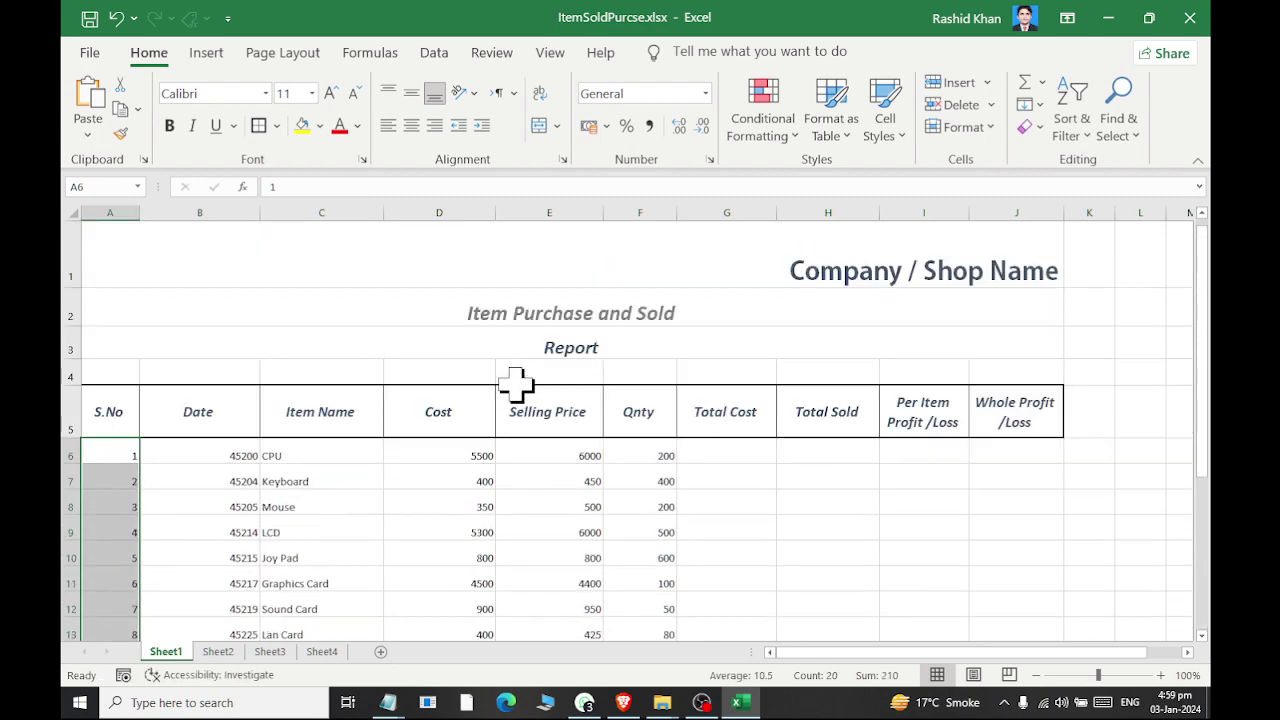
Format the dates in B6:B25 as Short Date, then try Long Date.
click(200, 462)
drag(200, 462, 194, 586)
scroll(250, 400, up, 4)
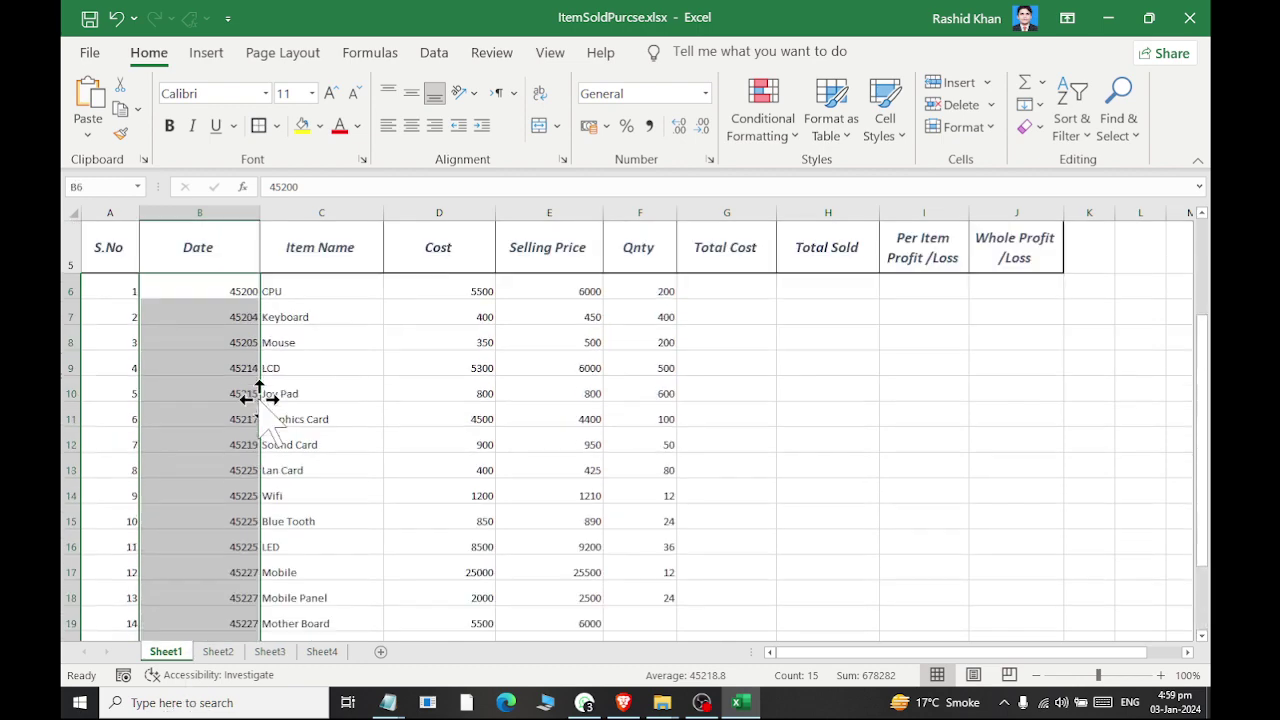
click(705, 93)
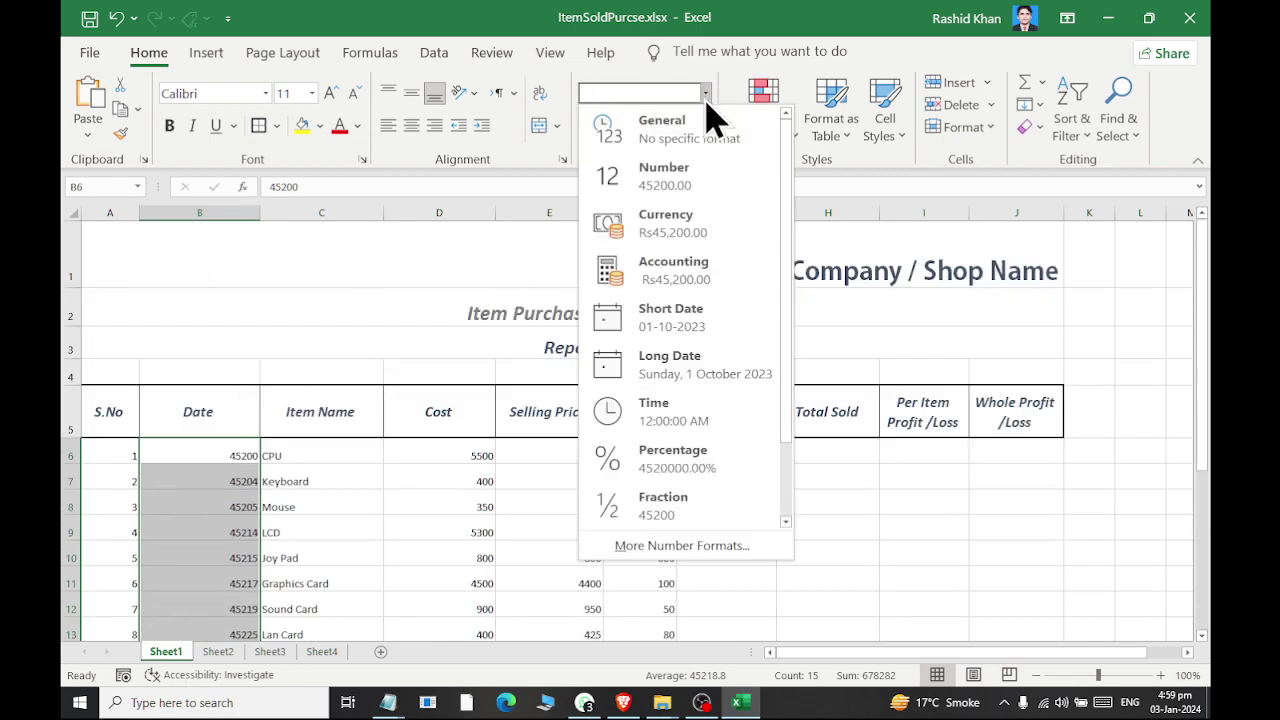
click(736, 350)
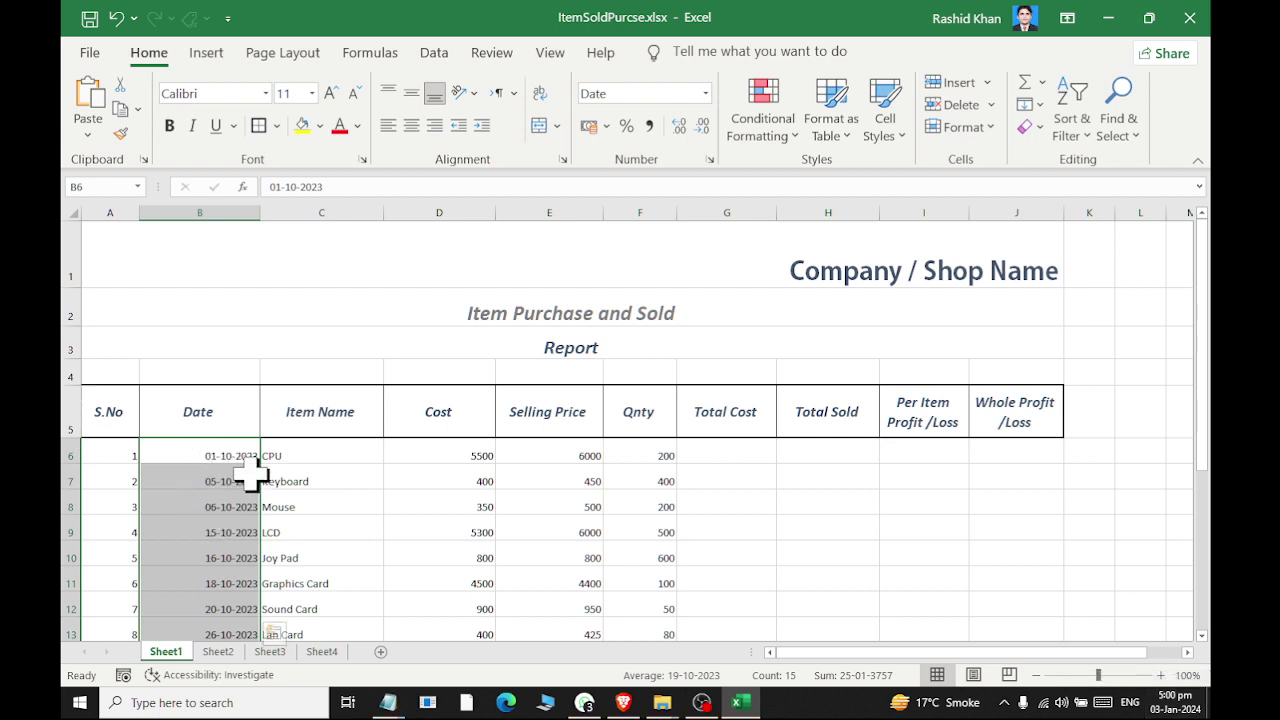
click(705, 93)
click(733, 383)
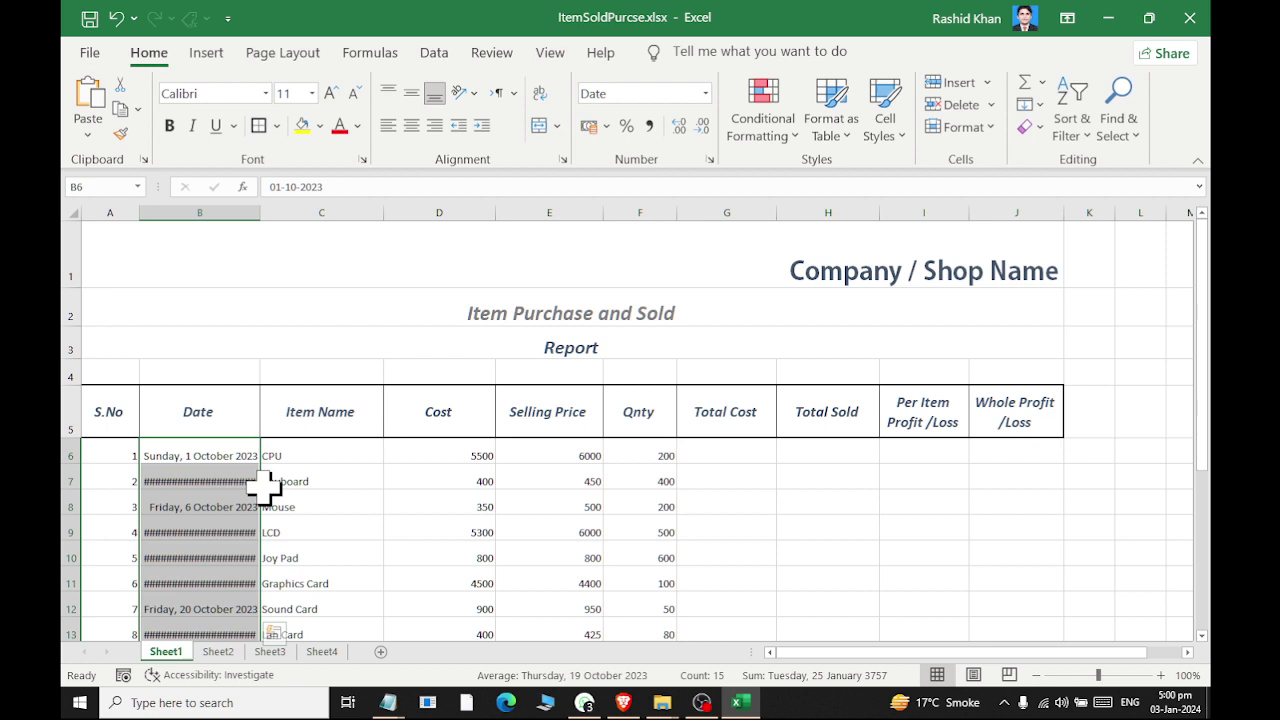
Widen column B and settle the dates on Short Date, like 01-10-2023.
drag(260, 213, 313, 213)
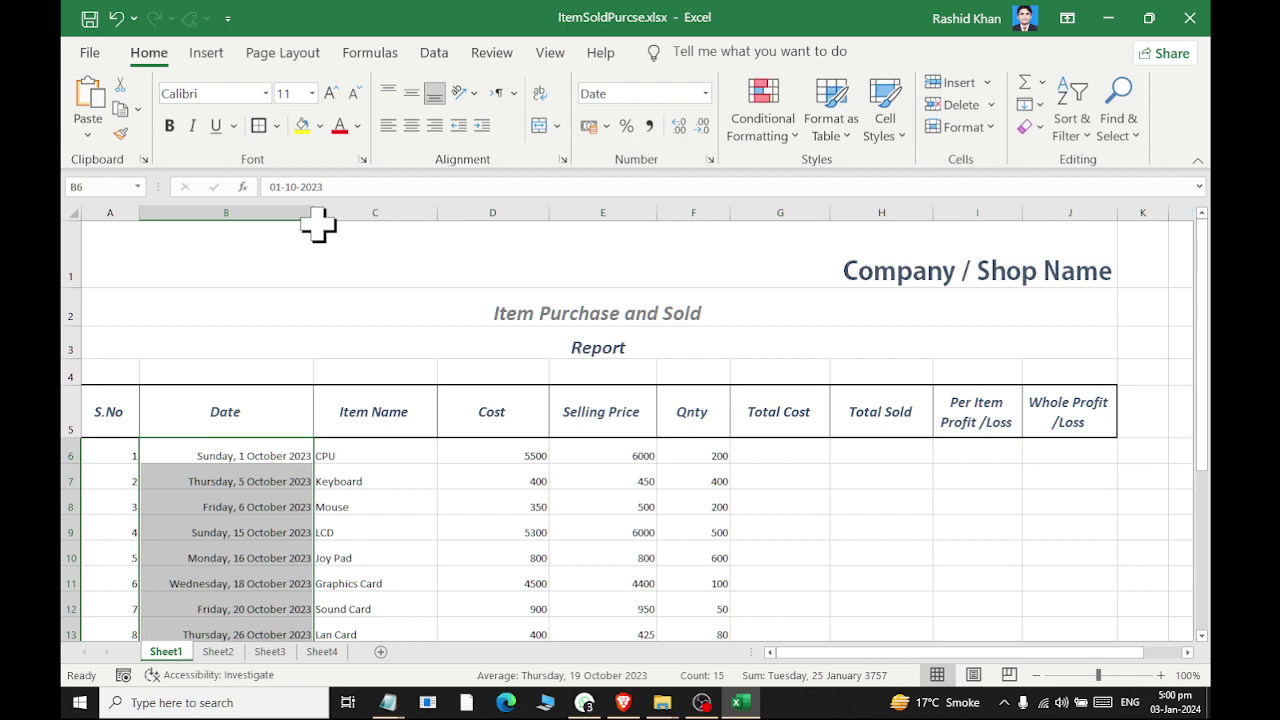
click(705, 93)
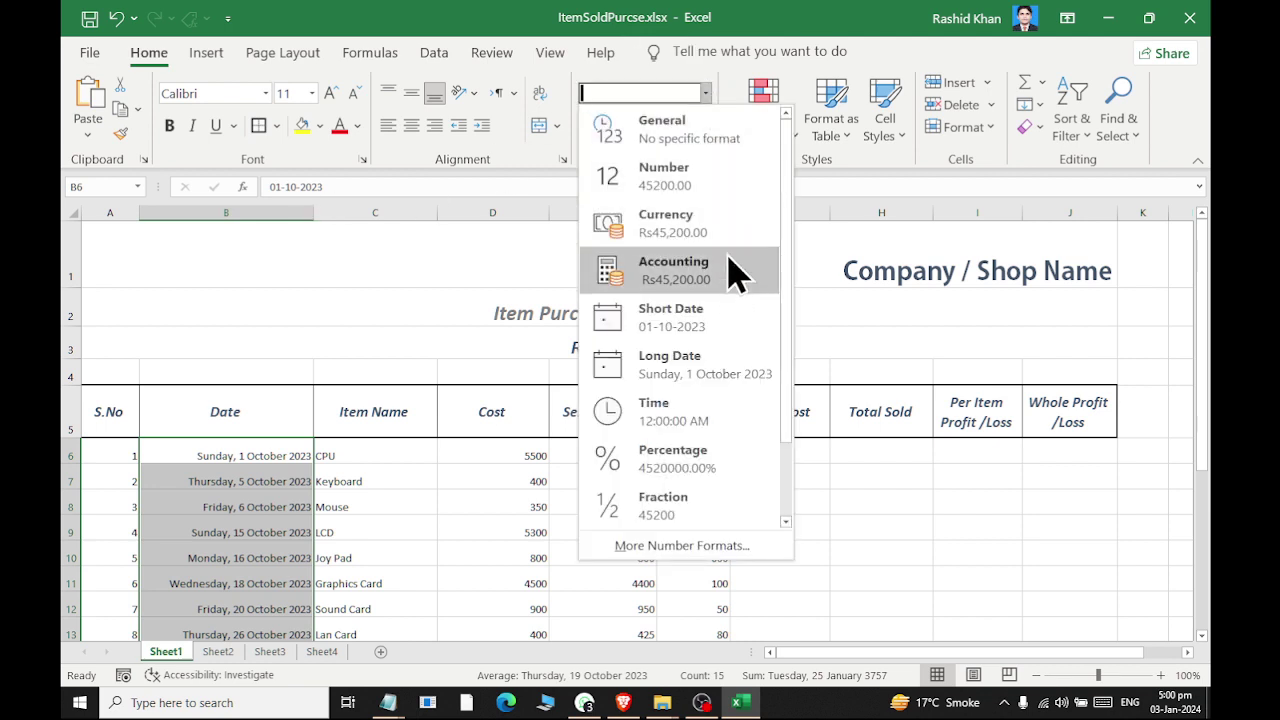
click(730, 317)
click(705, 93)
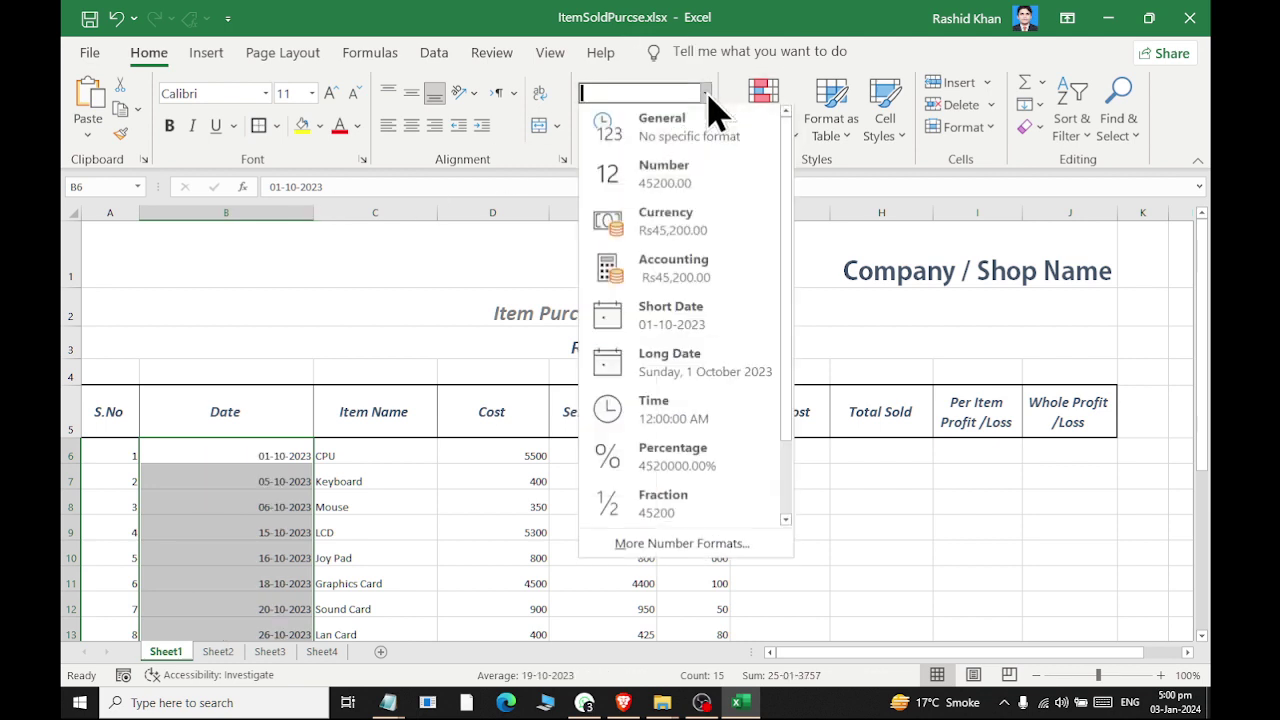
click(731, 388)
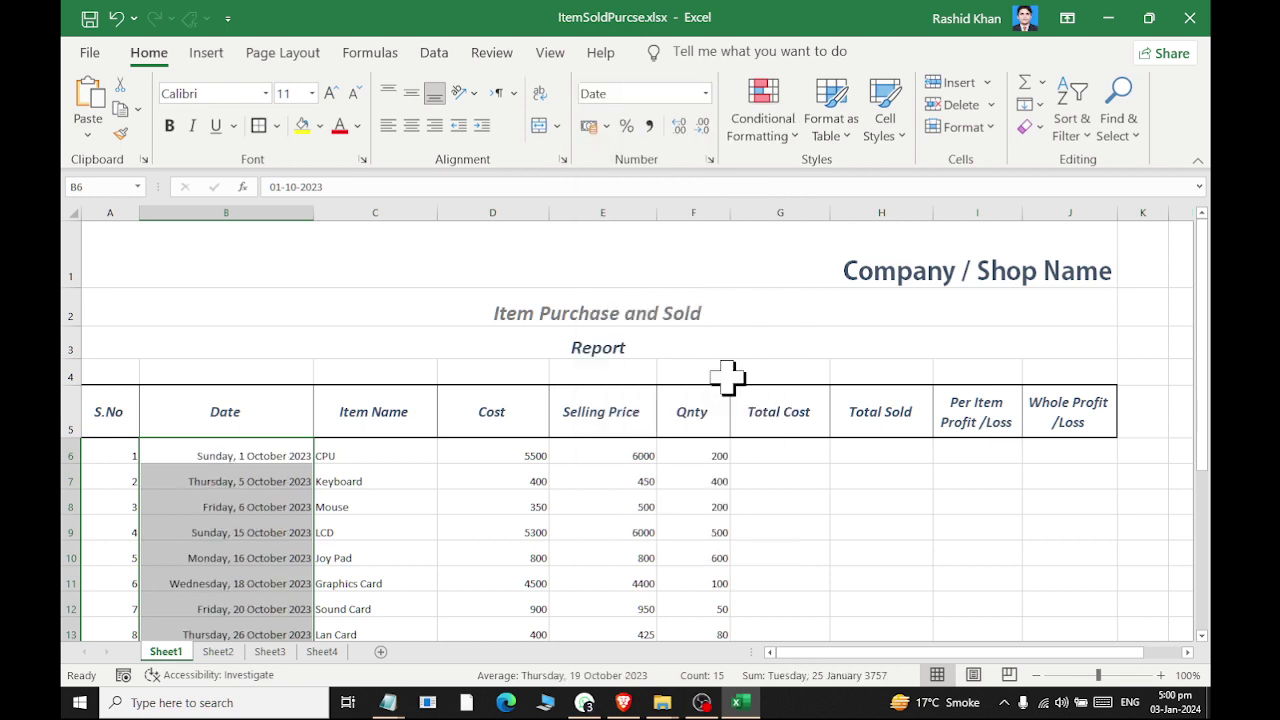
click(705, 93)
click(735, 318)
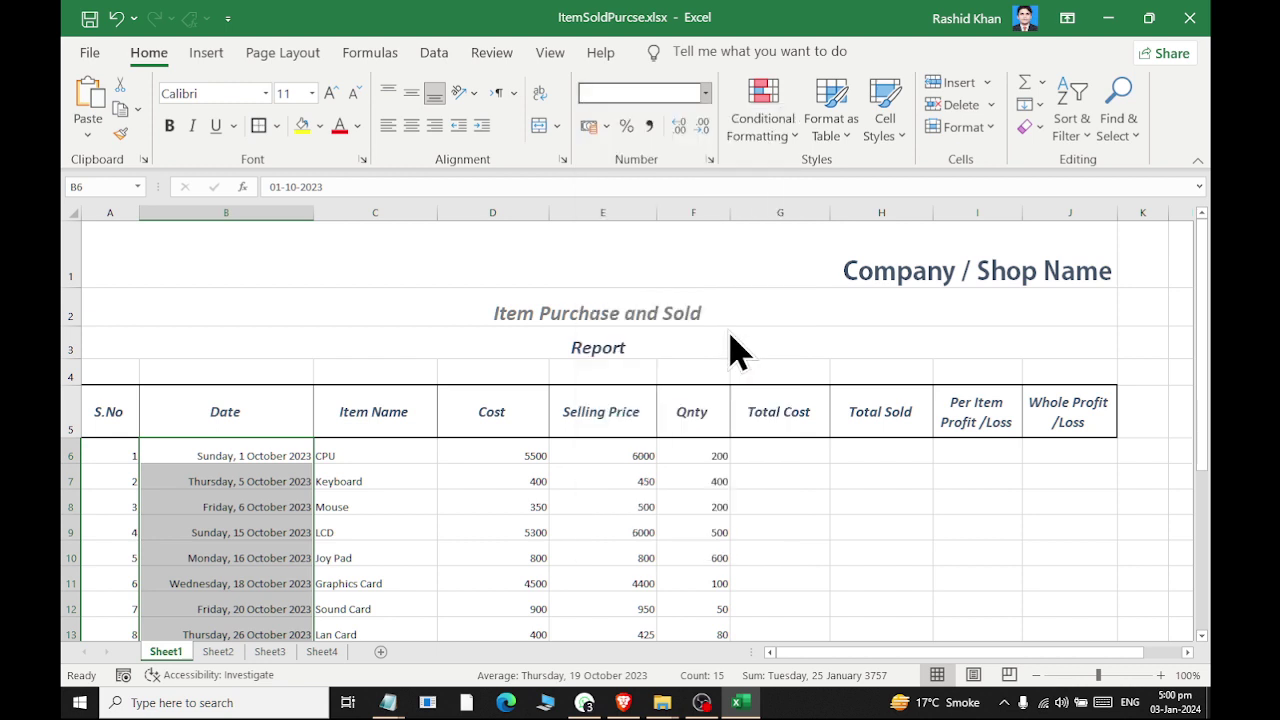
Narrow column B to fit the short dates.
drag(312, 215, 243, 228)
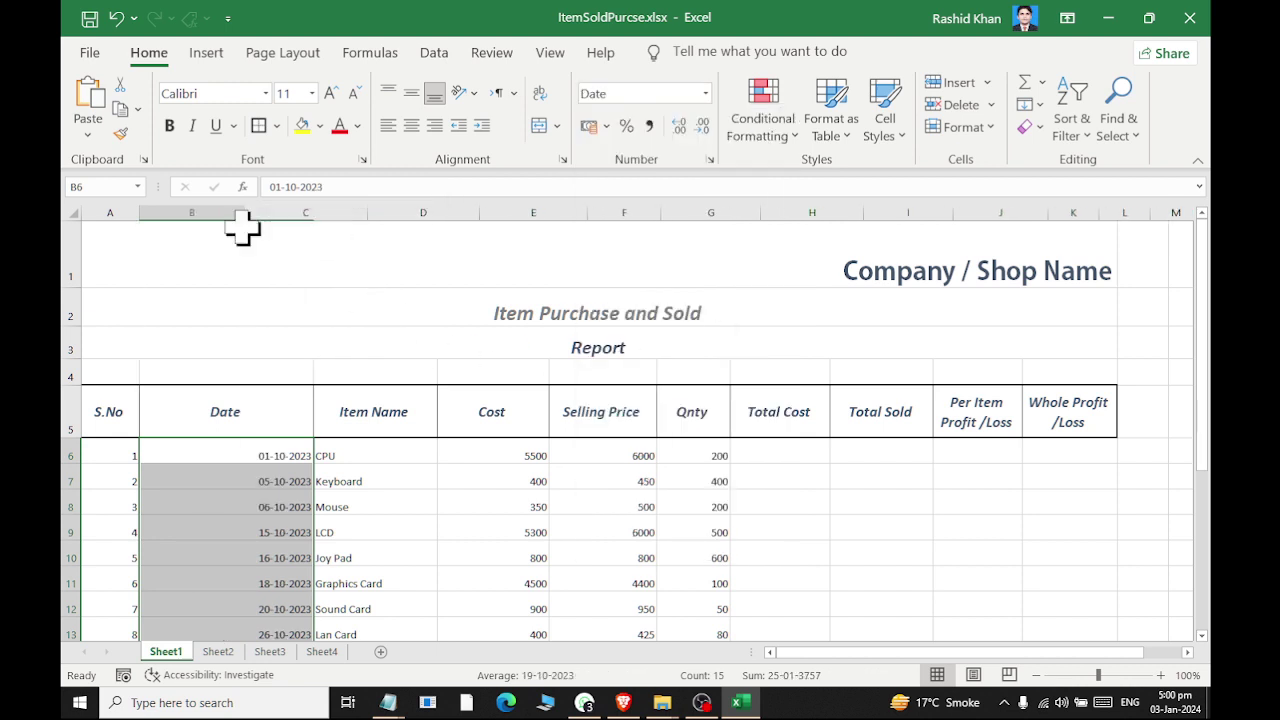
click(249, 229)
drag(280, 400, 243, 405)
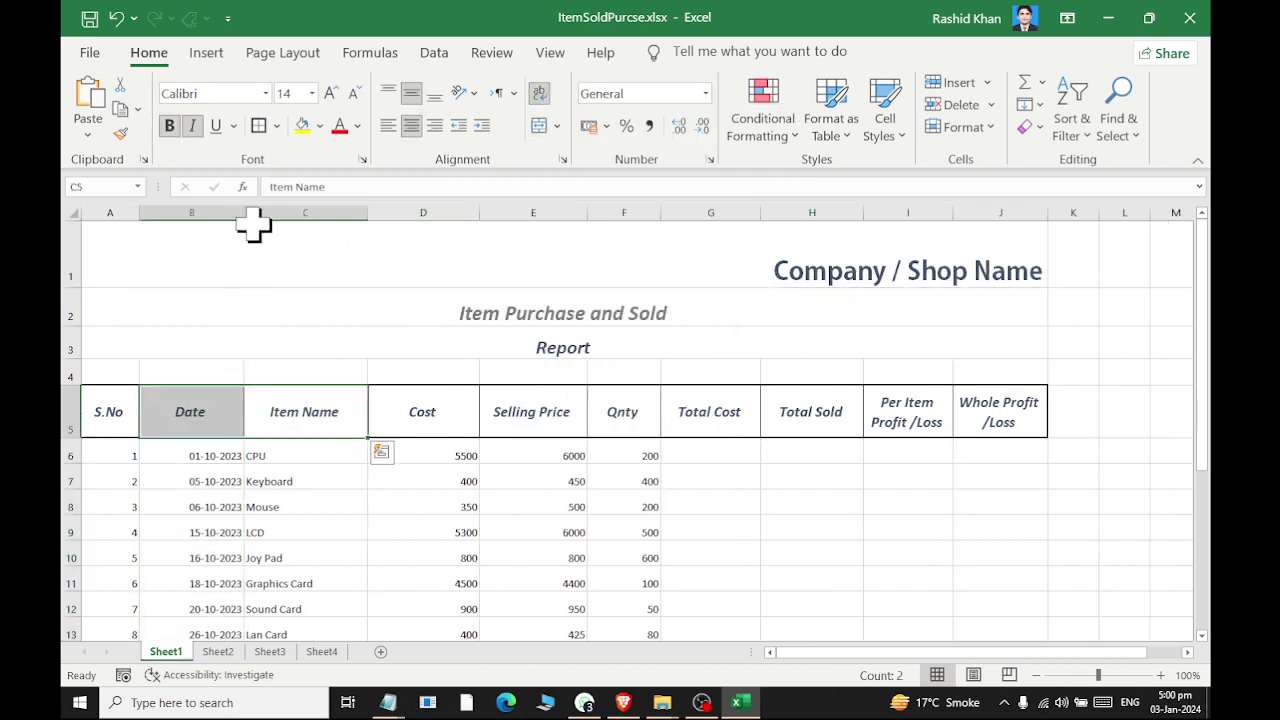
drag(243, 209, 235, 215)
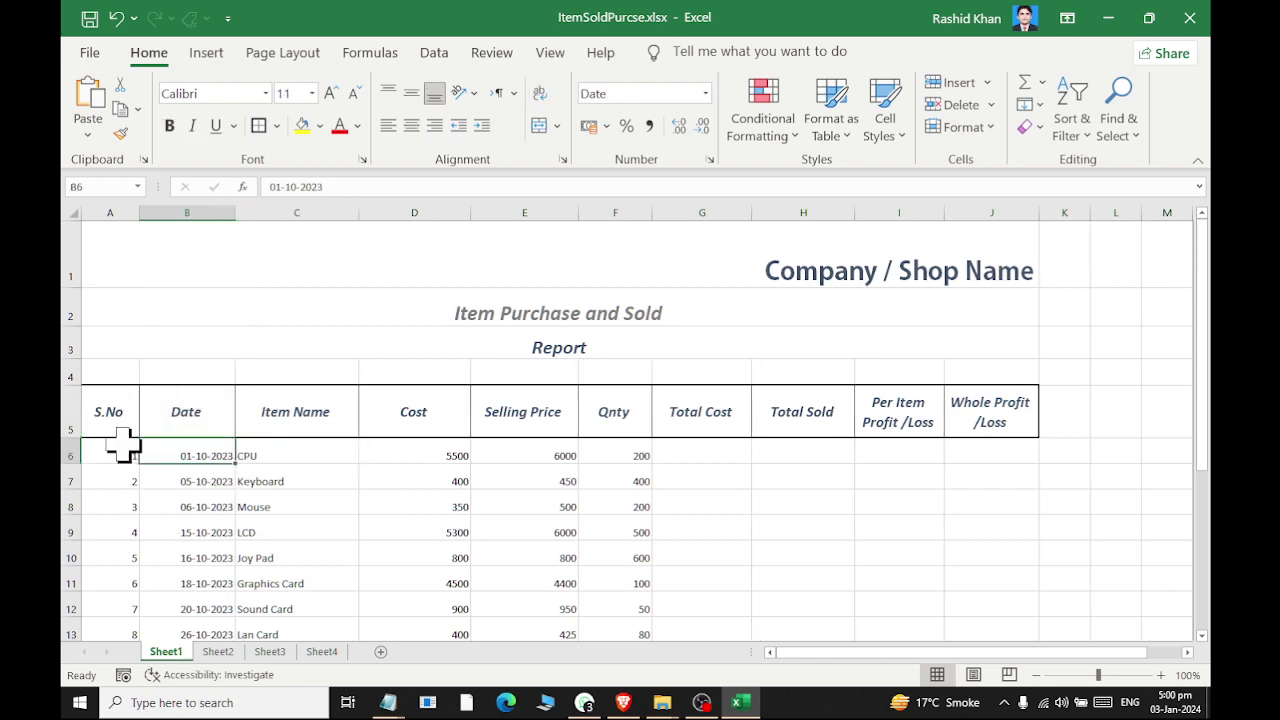
mouse_move(114, 452)
mouse_down()
mouse_move(943, 466)
mouse_move(1005, 705)
mouse_move(1012, 610)
mouse_up()
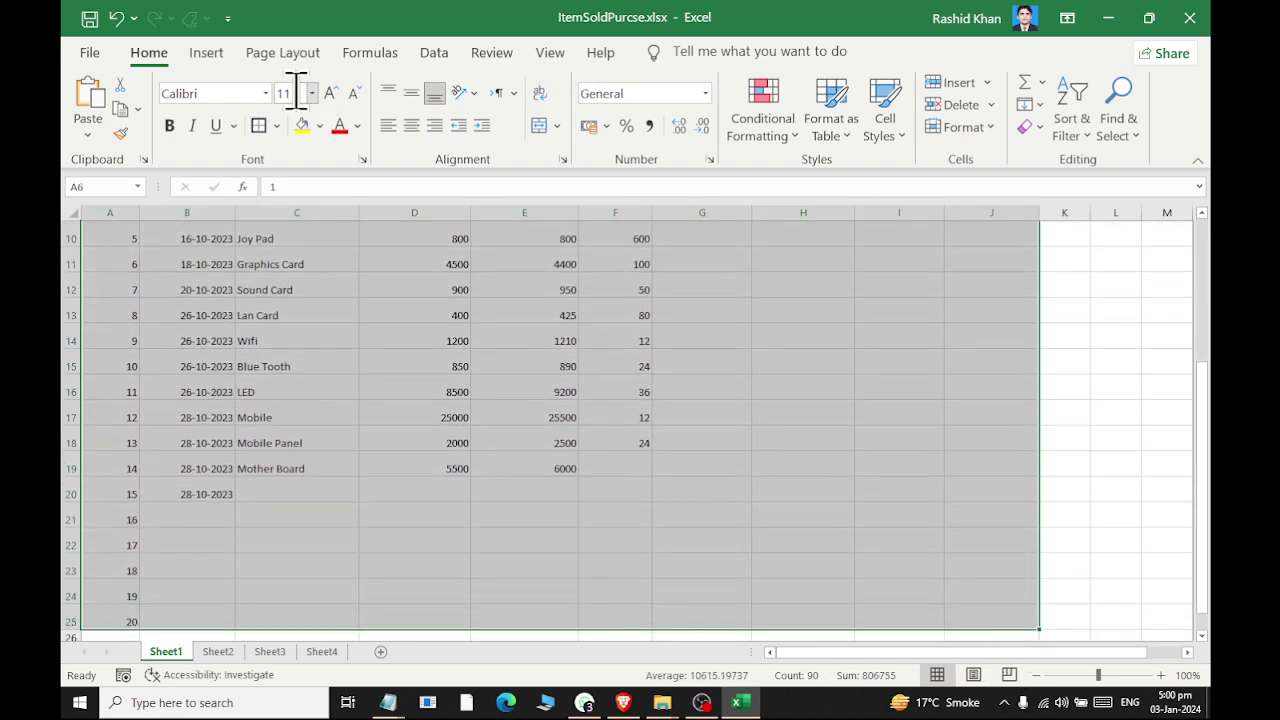
Set the data in A6:J25 to 14-point text and centre every entry.
click(331, 96)
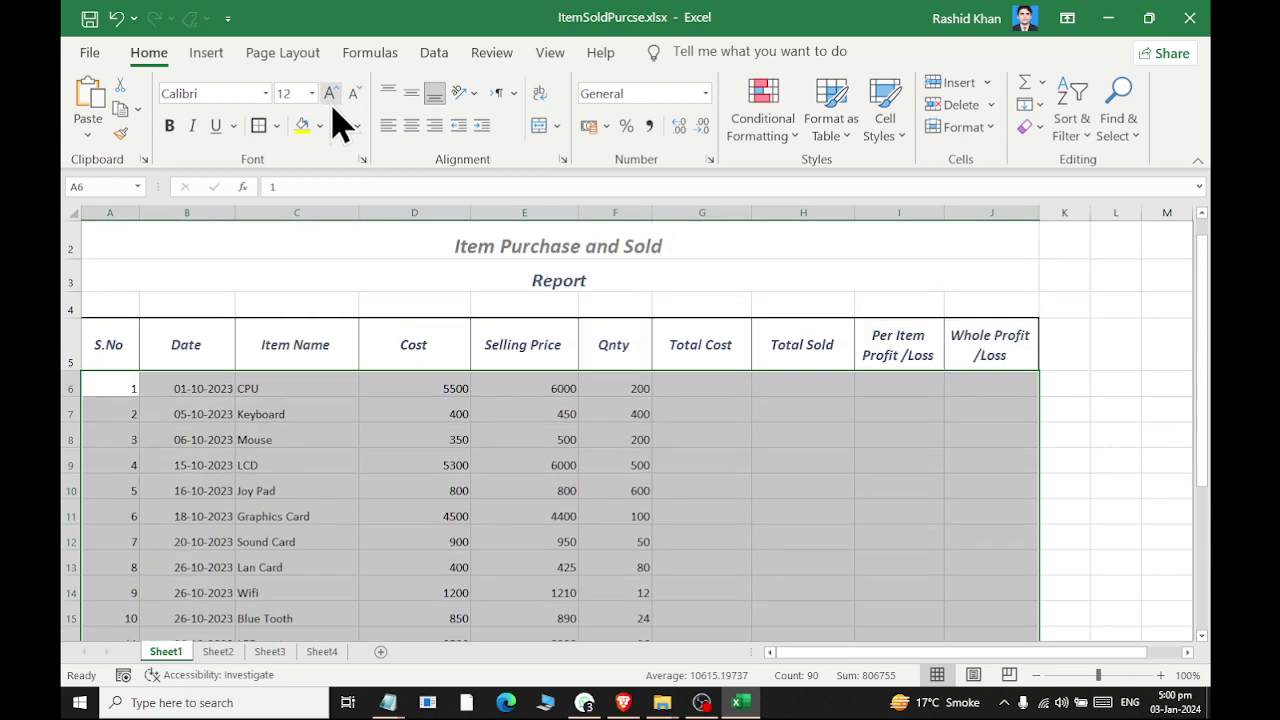
click(331, 96)
click(353, 93)
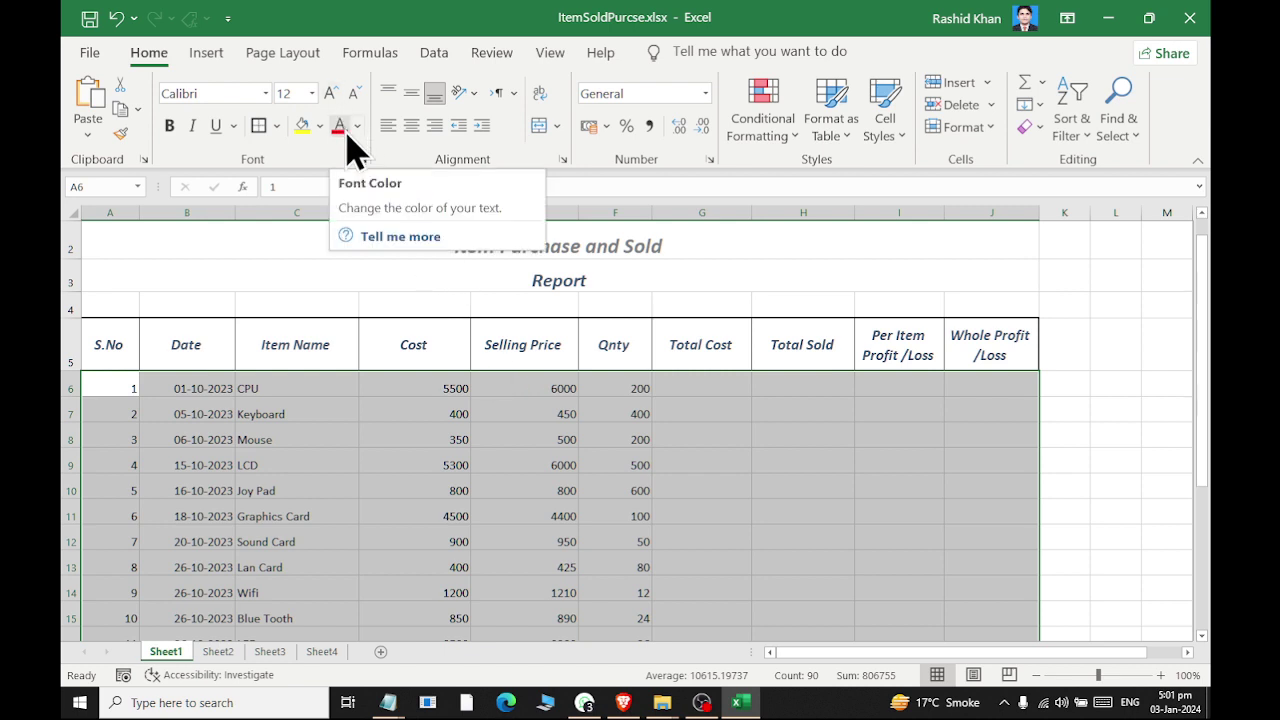
click(338, 96)
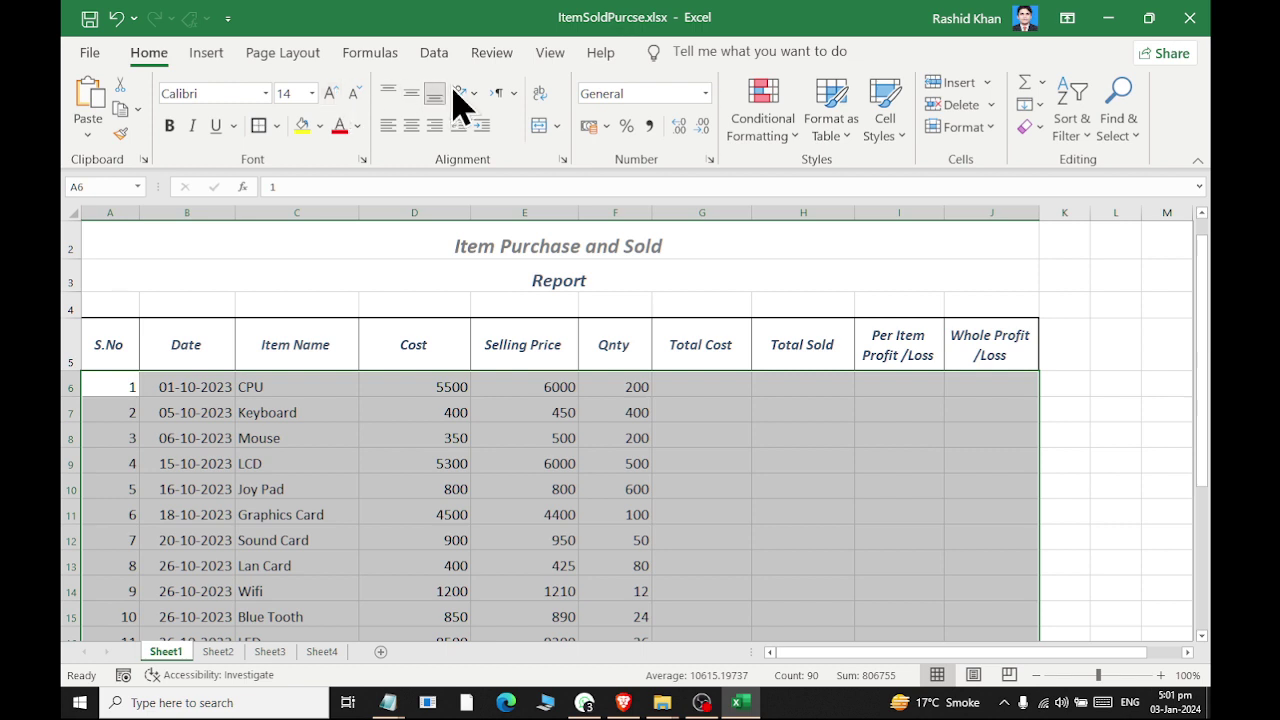
click(411, 127)
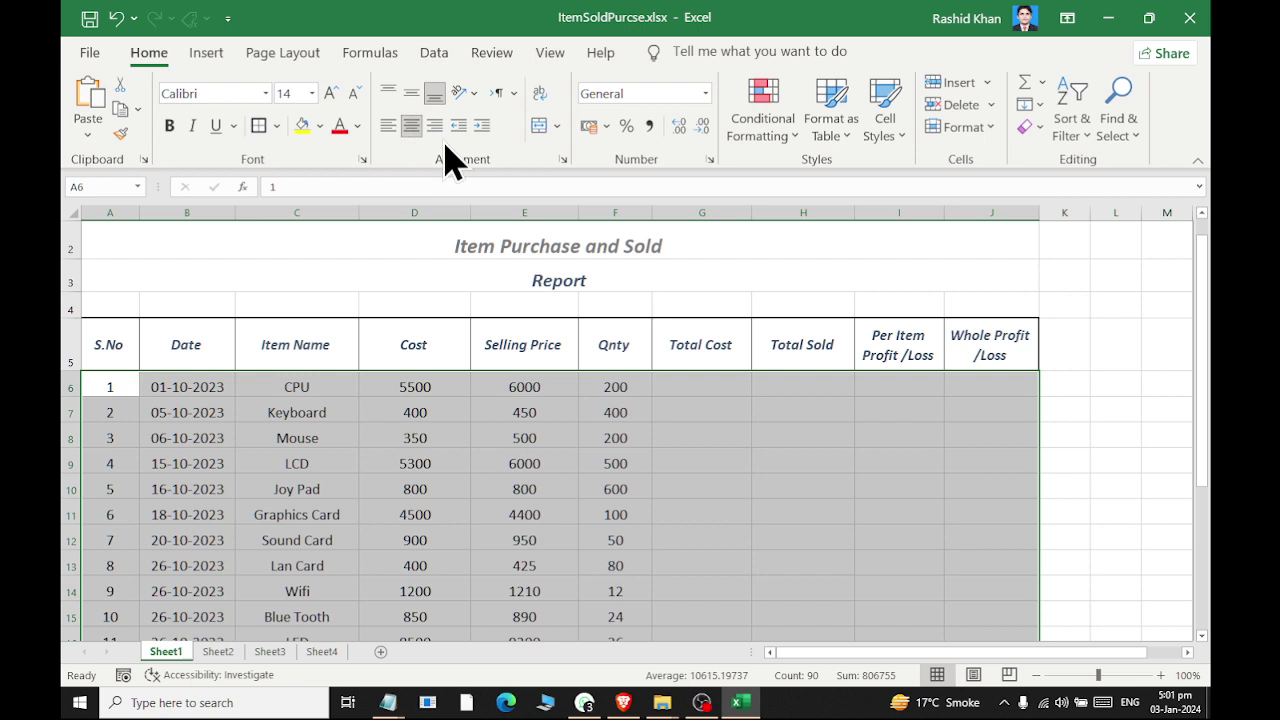
Give every data cell a border plus a thick outline around the data block.
scroll(440, 165, down, 1)
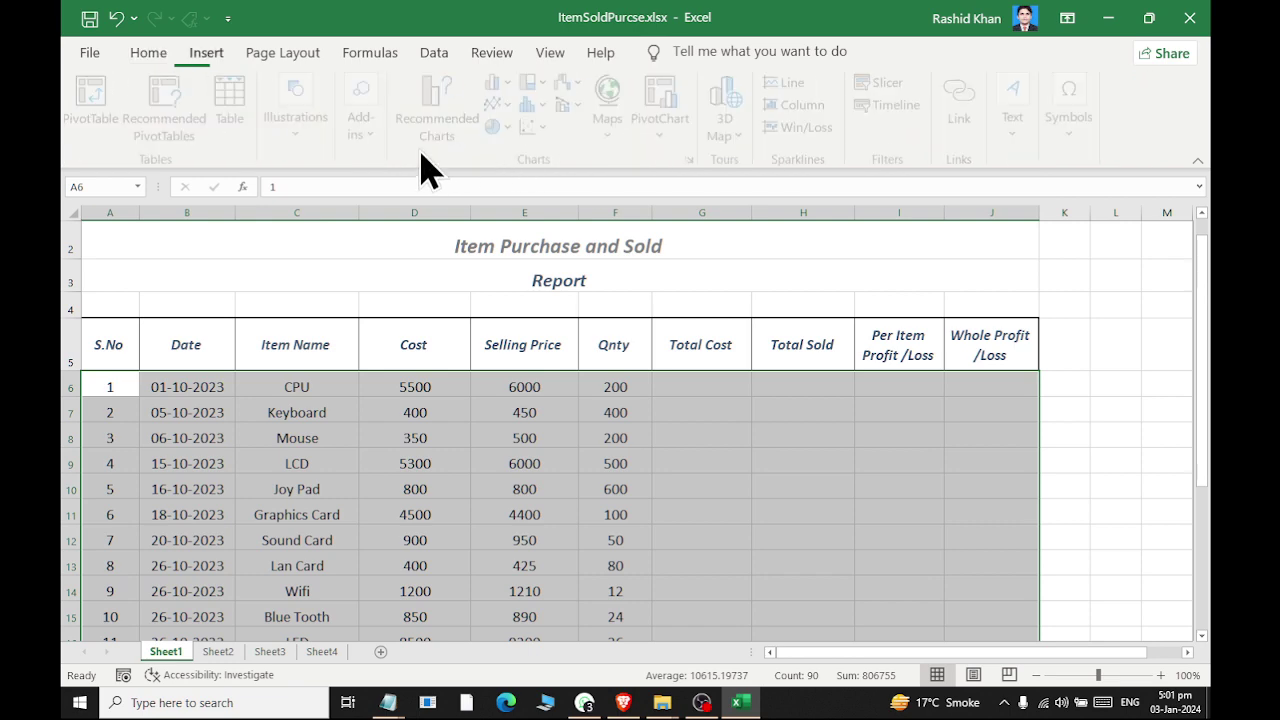
click(148, 52)
click(277, 126)
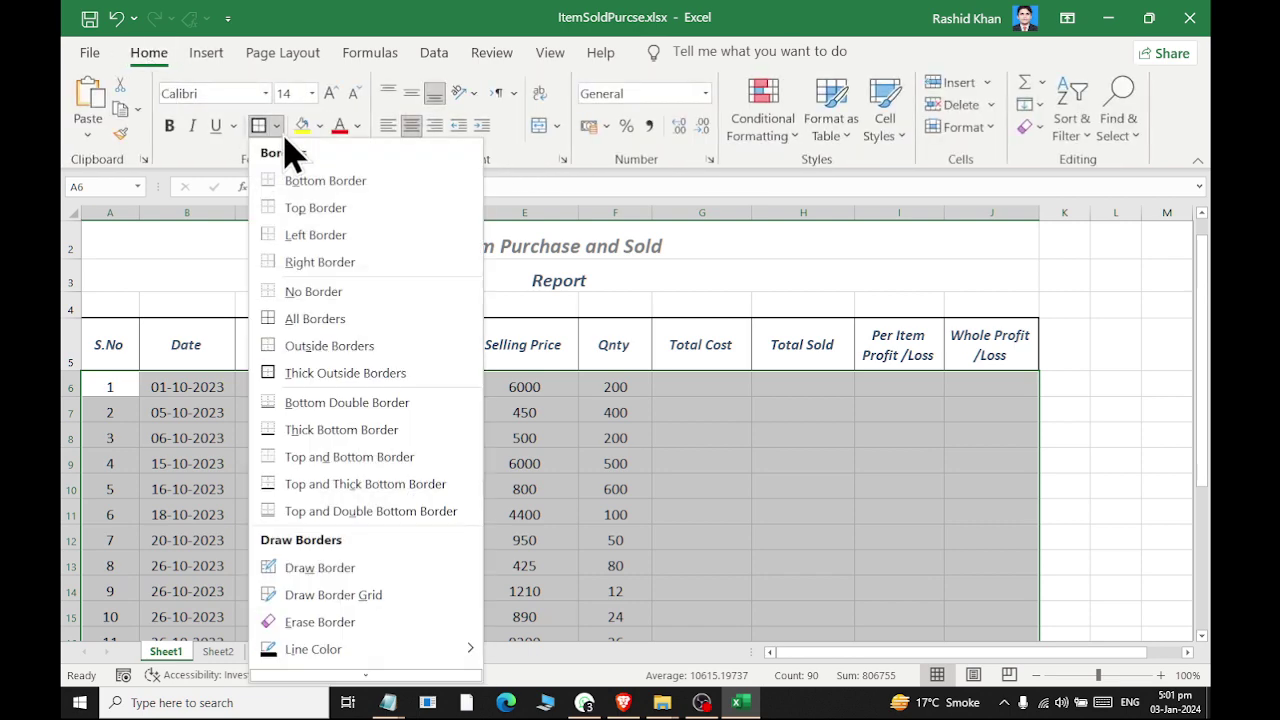
click(305, 318)
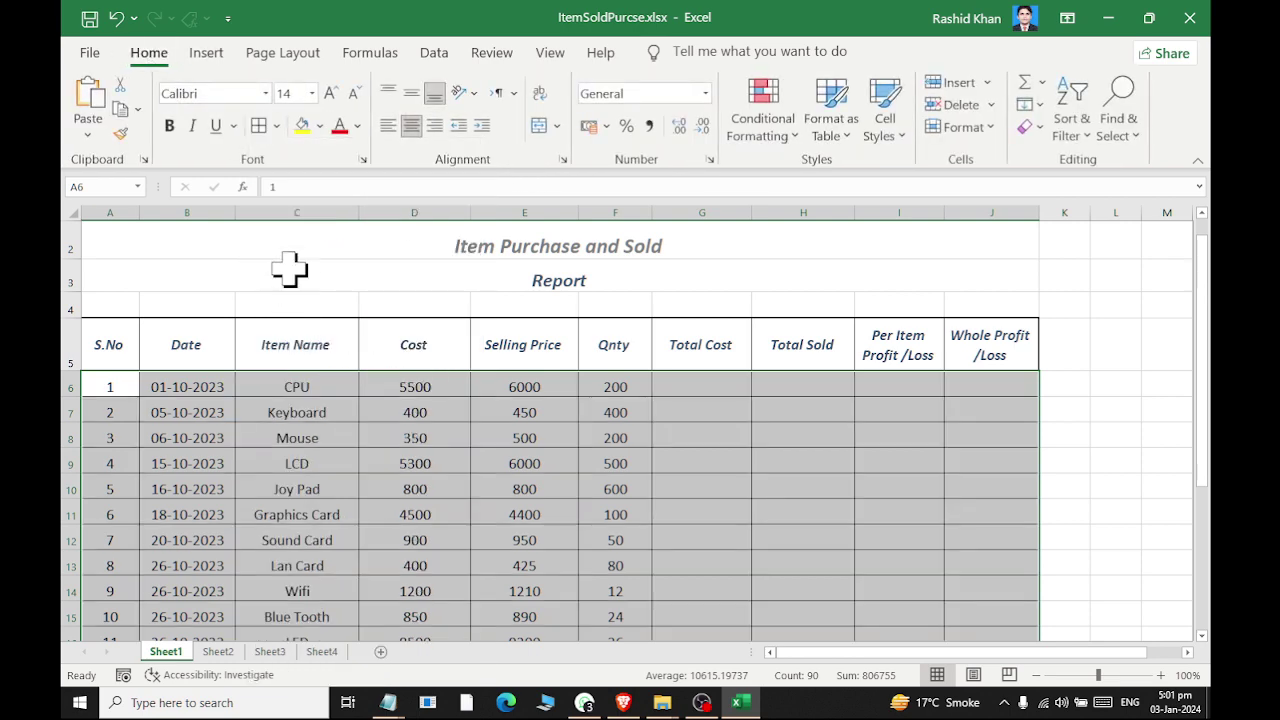
click(277, 126)
click(297, 372)
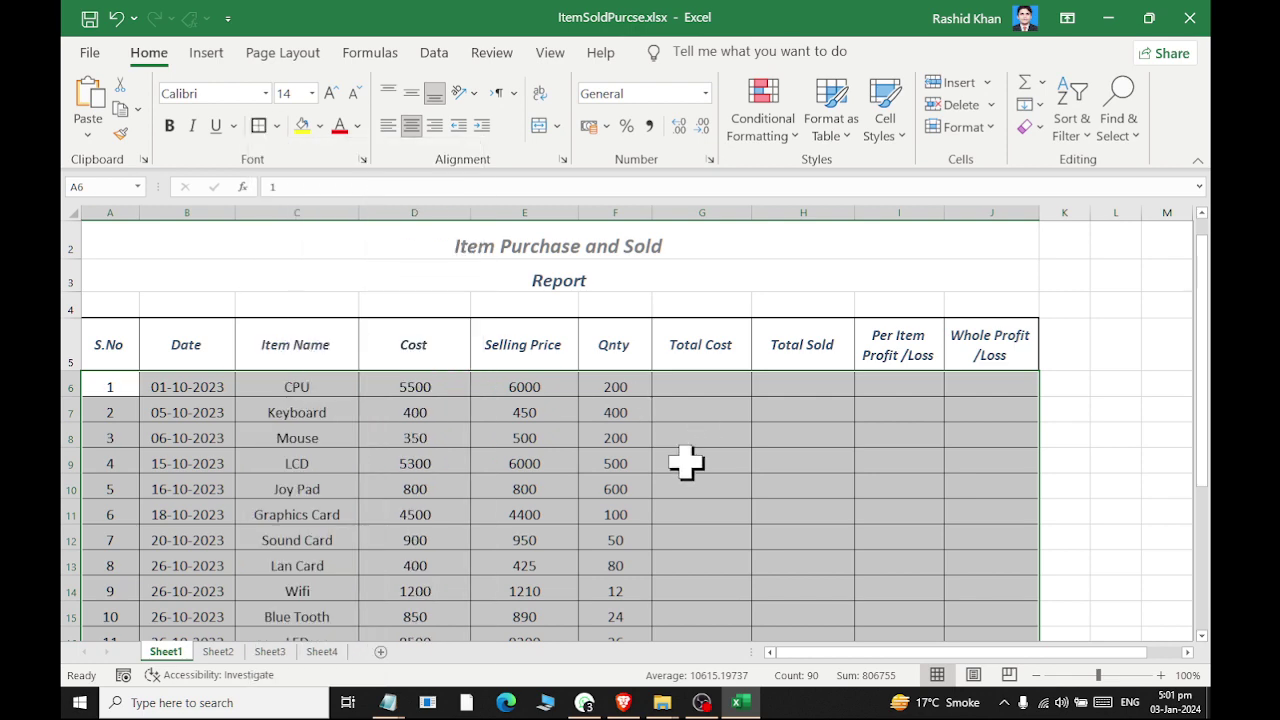
Set the data rows' height to 30.
scroll(142, 405, down, 1)
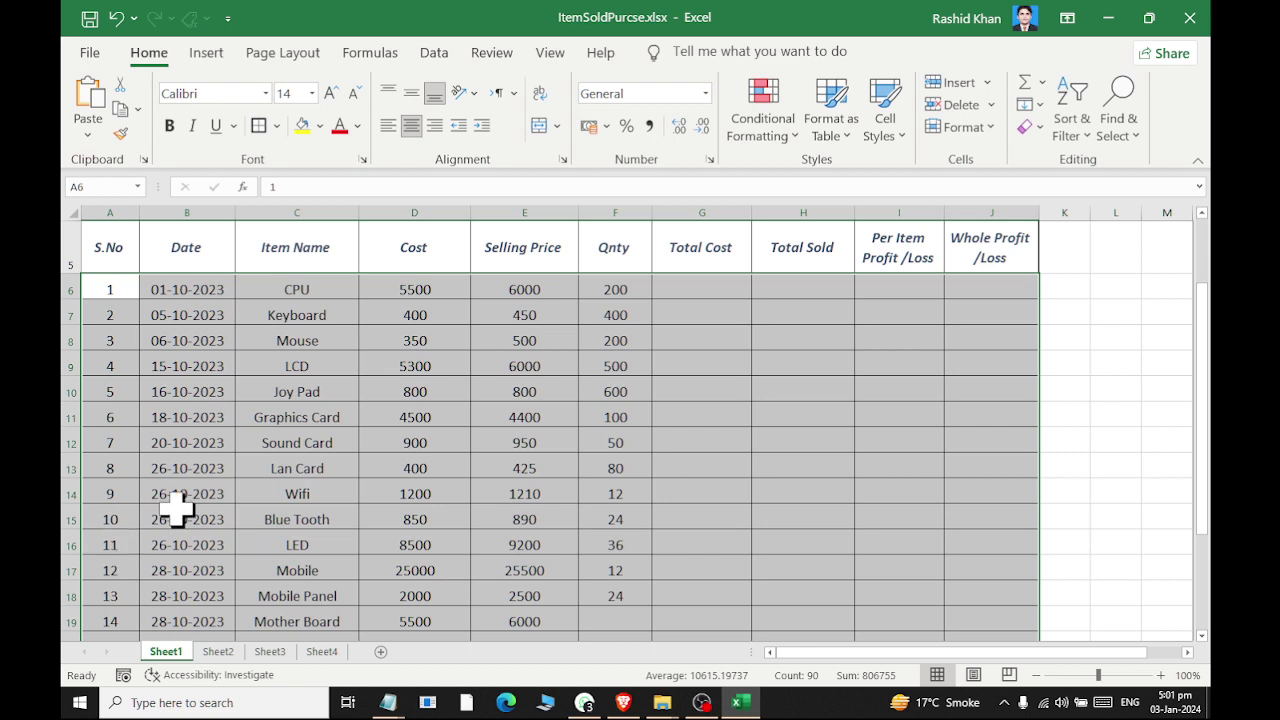
click(960, 127)
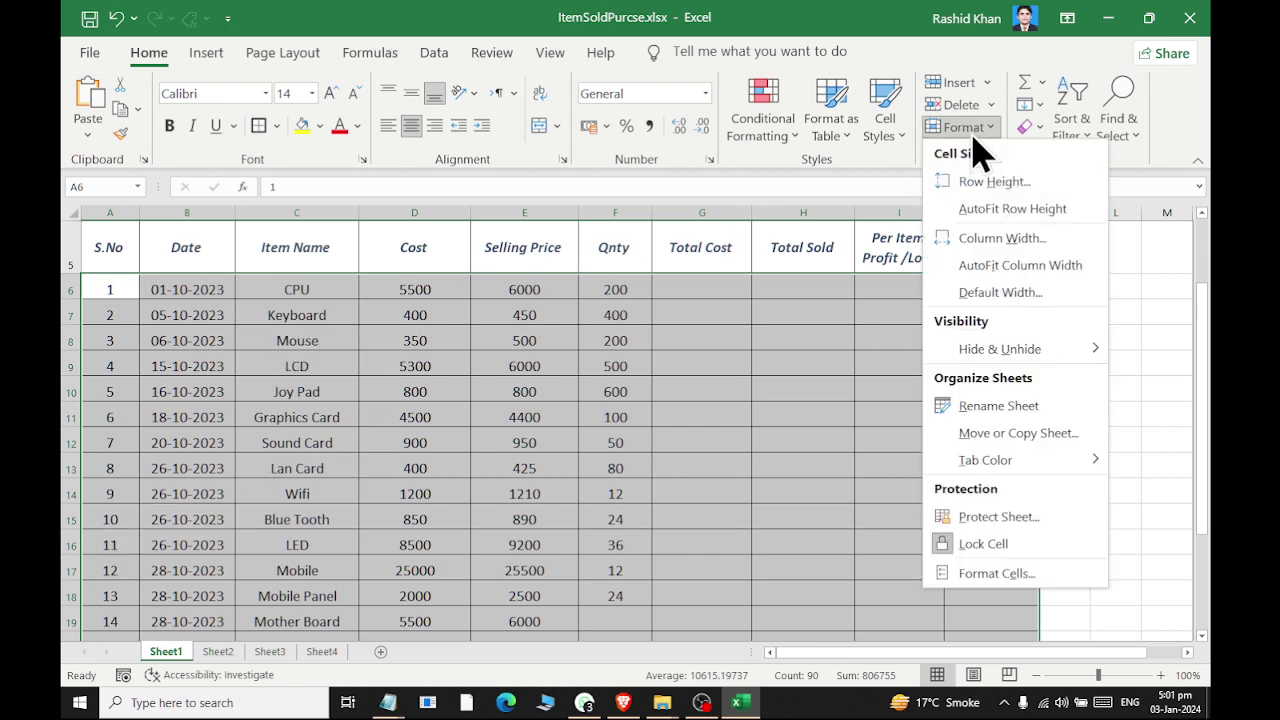
click(987, 190)
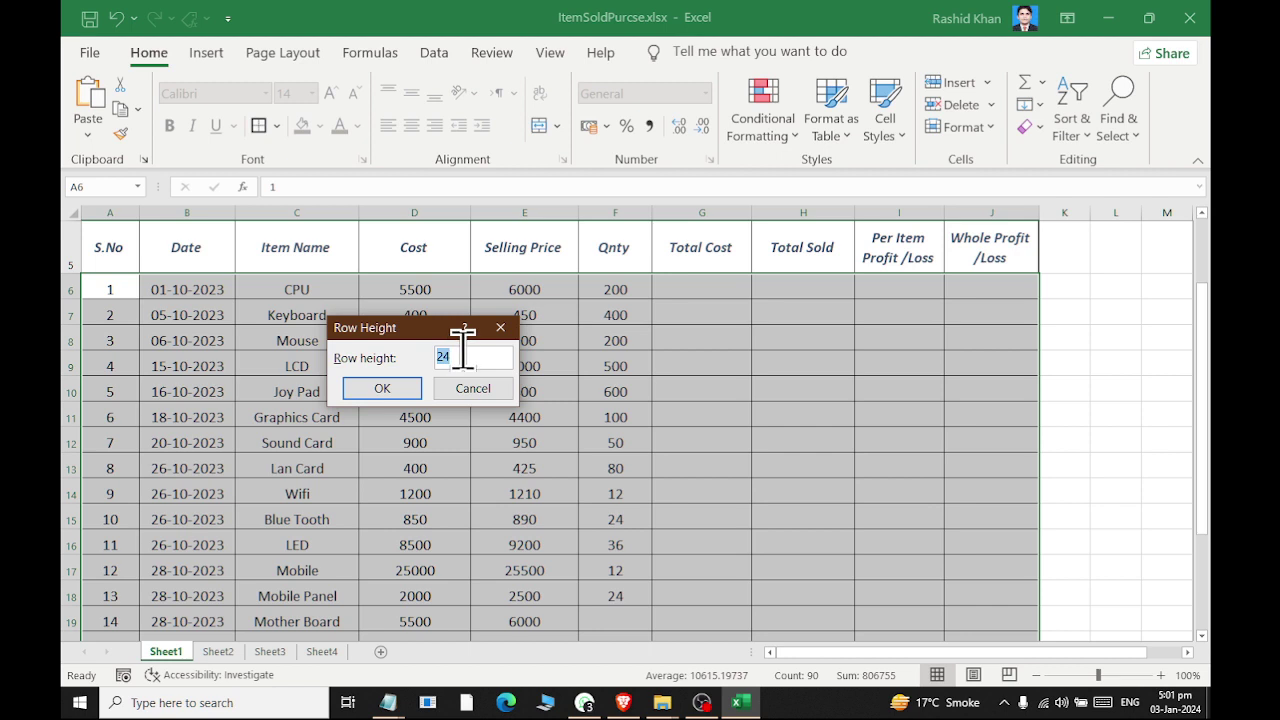
text(30)
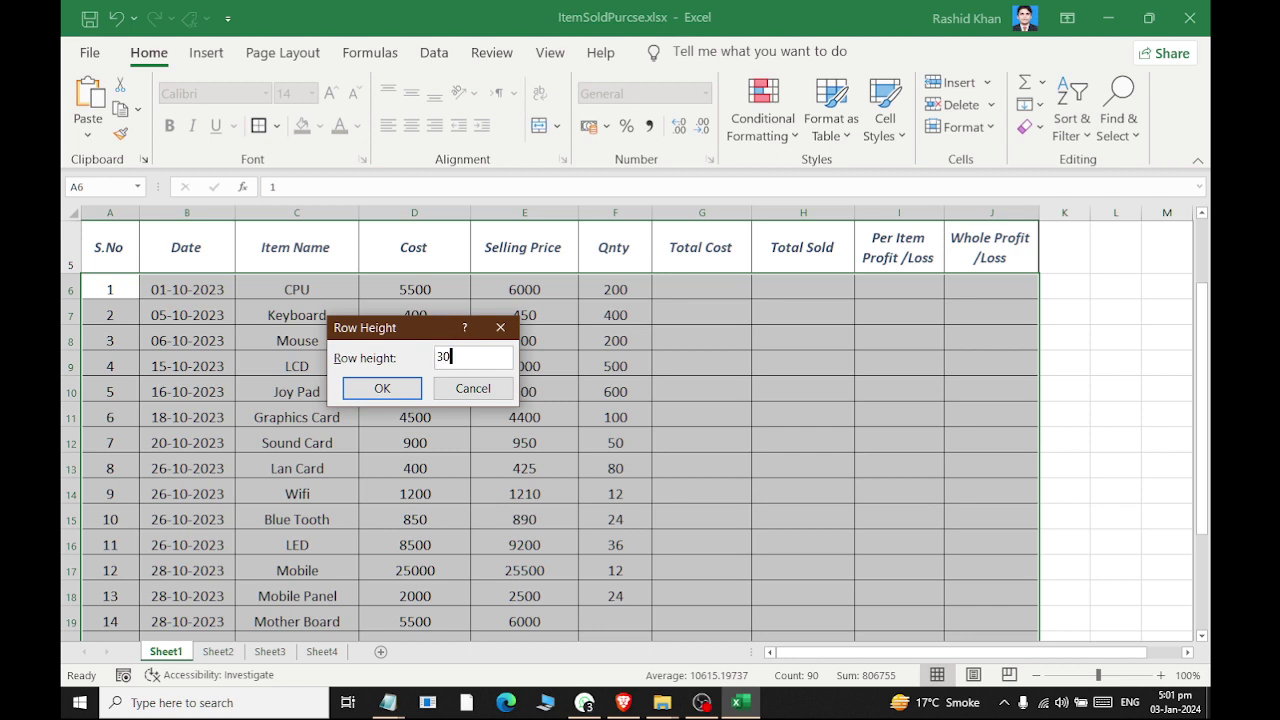
key(Return)
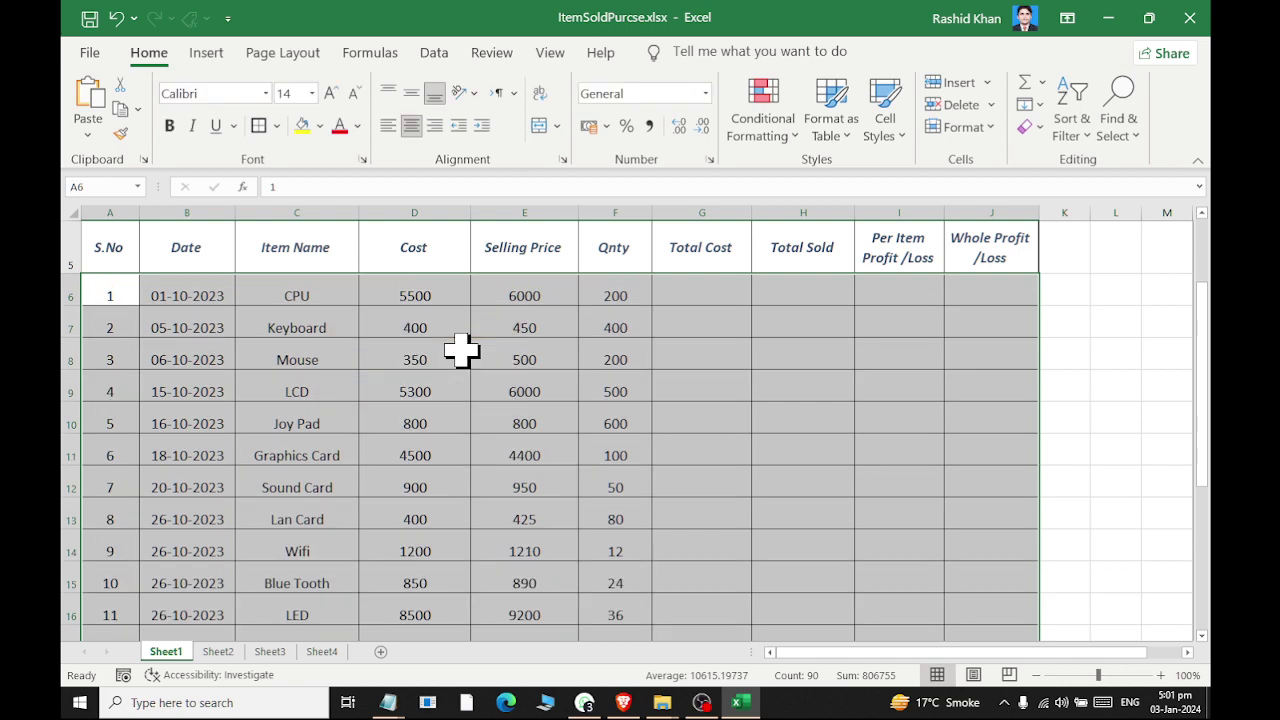
scroll(500, 334, down, 2)
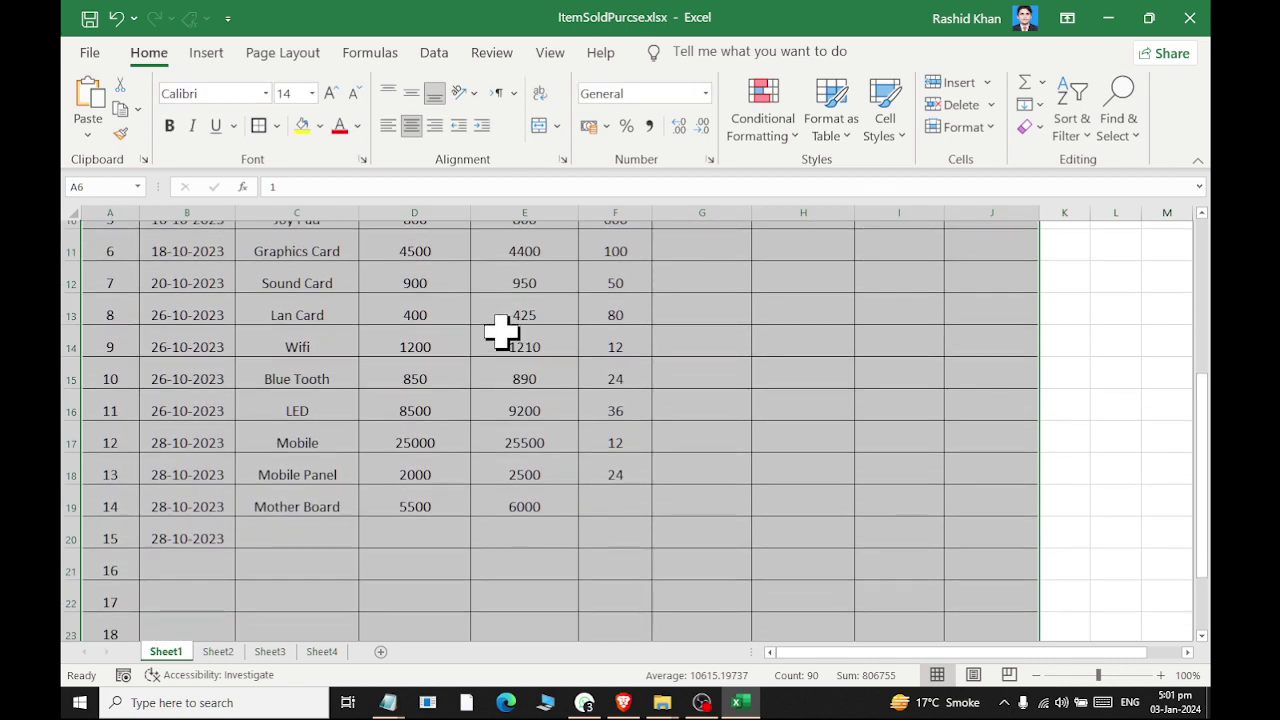
scroll(500, 336, down, 1)
scroll(500, 336, down, 1)
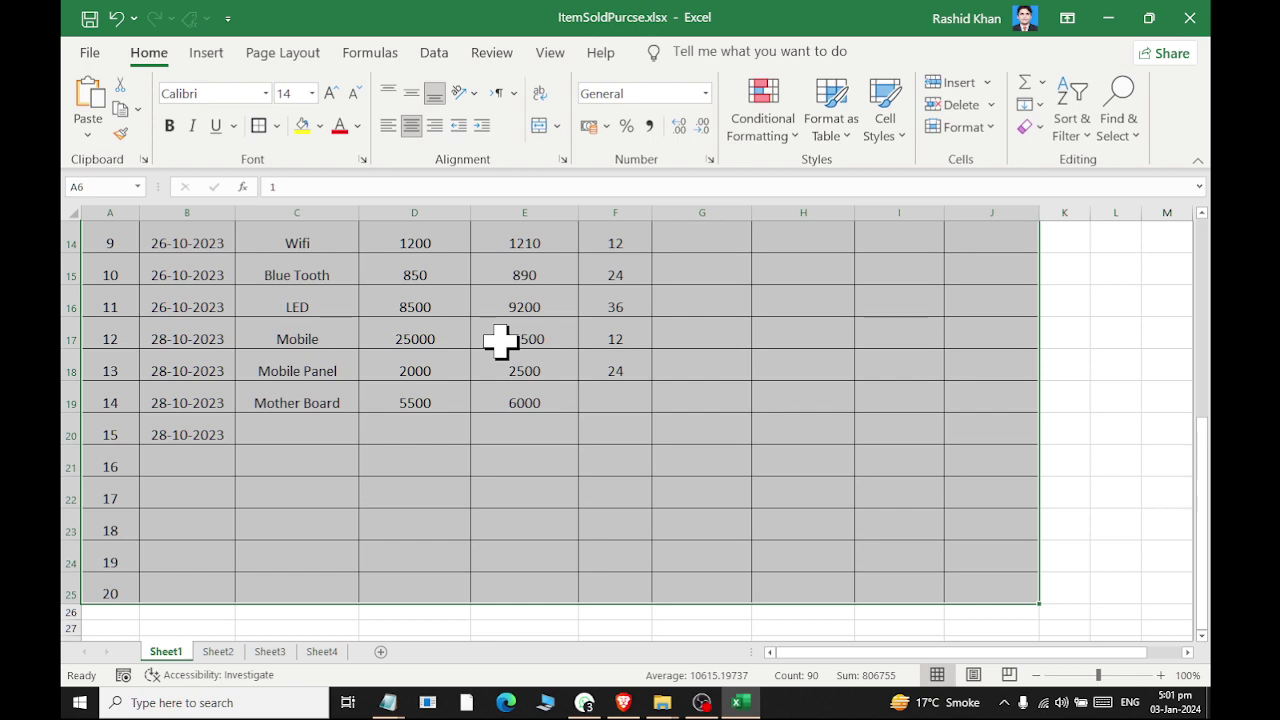
scroll(500, 340, up, 1)
scroll(500, 340, up, 1)
scroll(498, 345, up, 2)
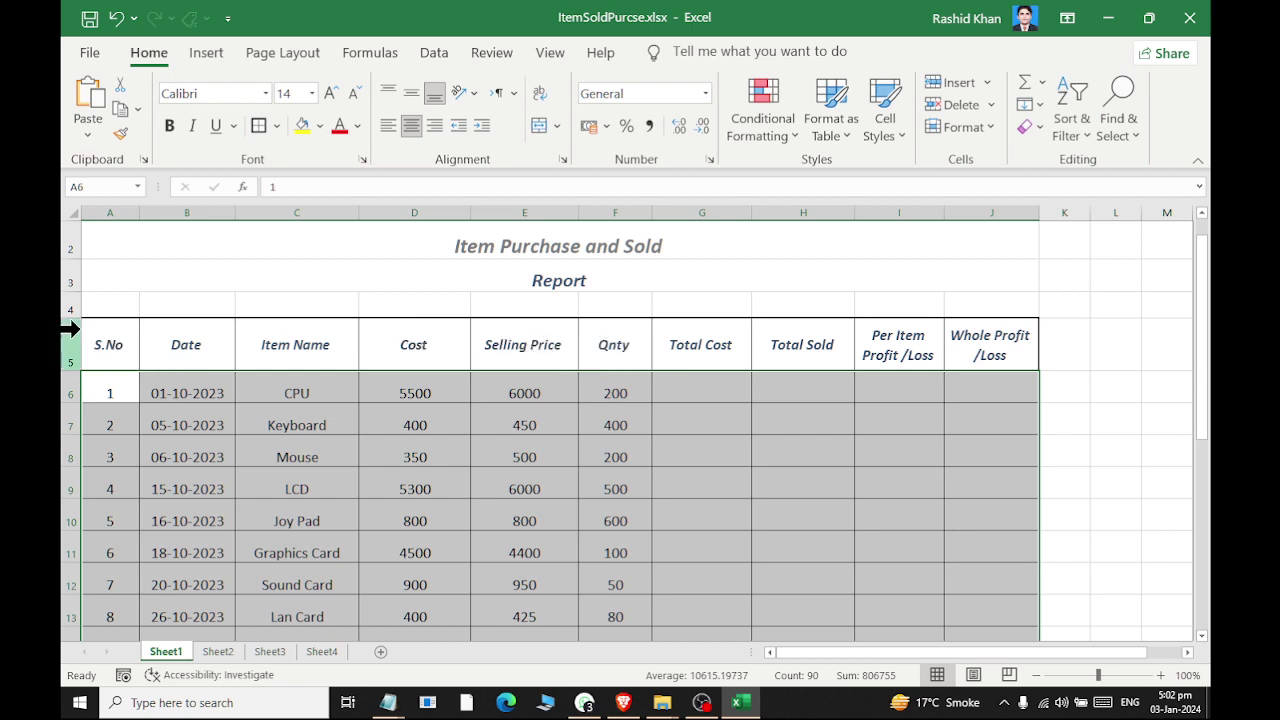
click(97, 393)
click(412, 398)
click(555, 393)
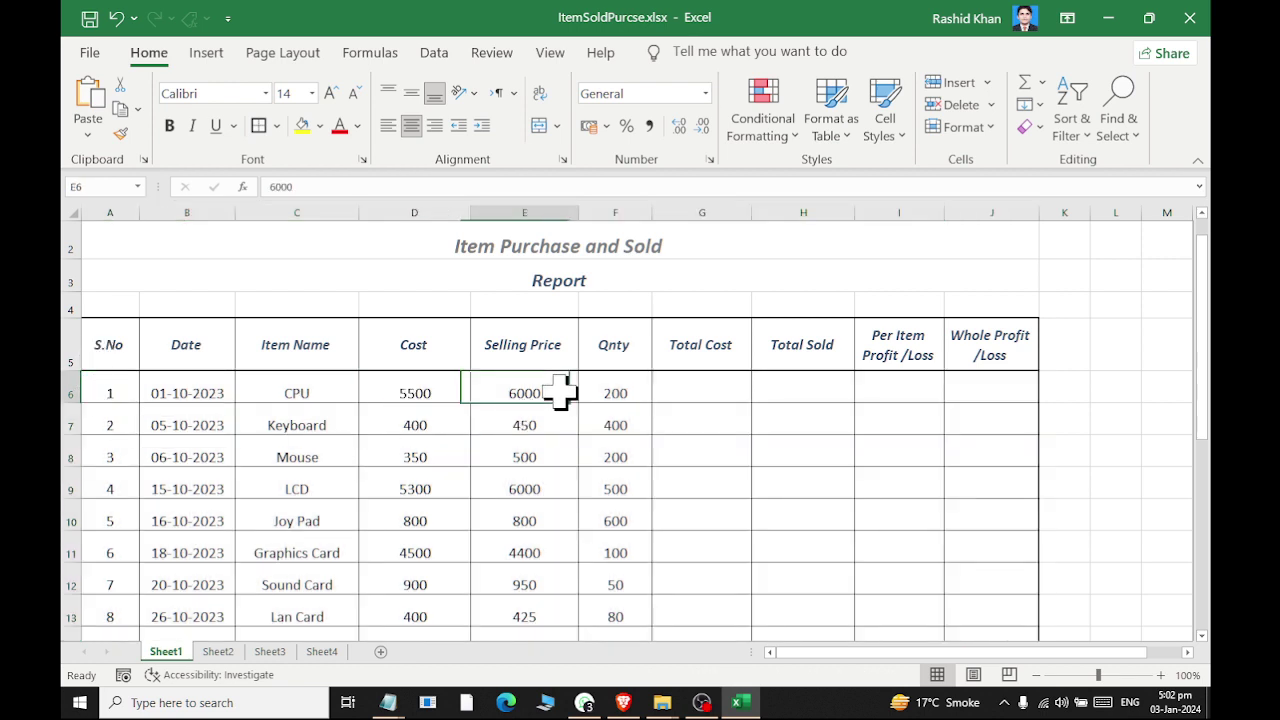
click(625, 393)
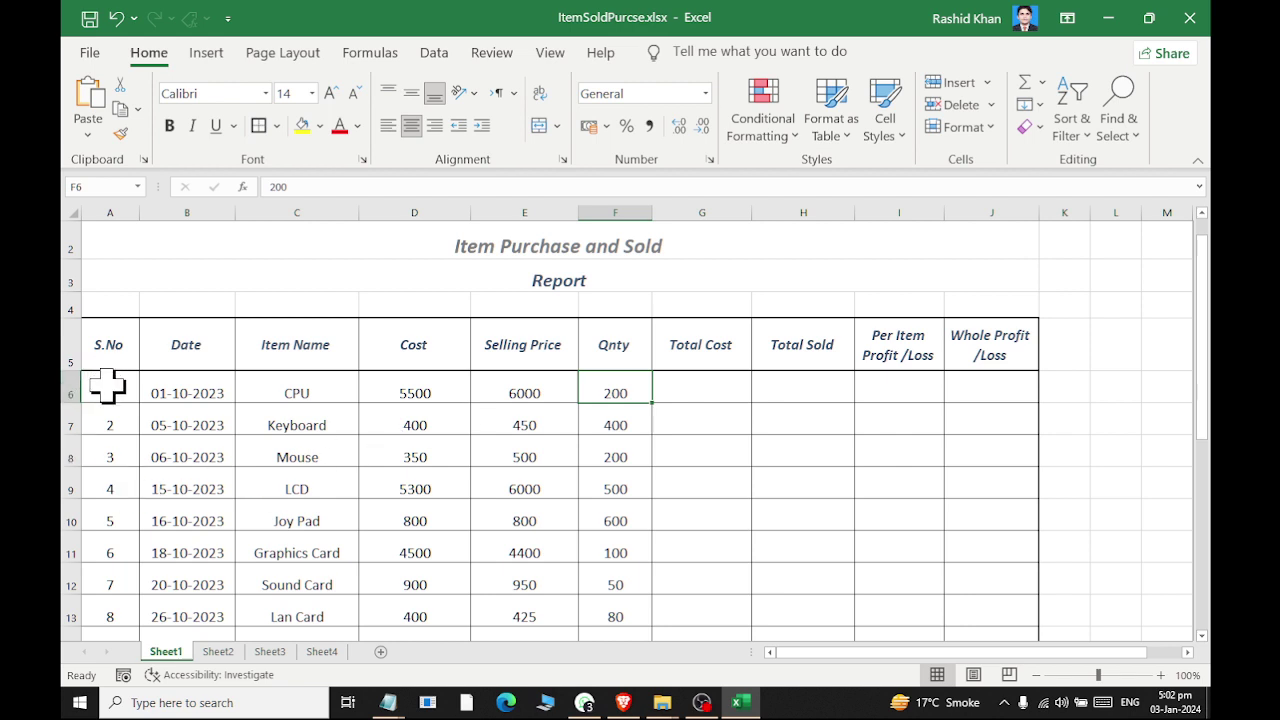
drag(106, 393, 108, 455)
drag(617, 380, 615, 457)
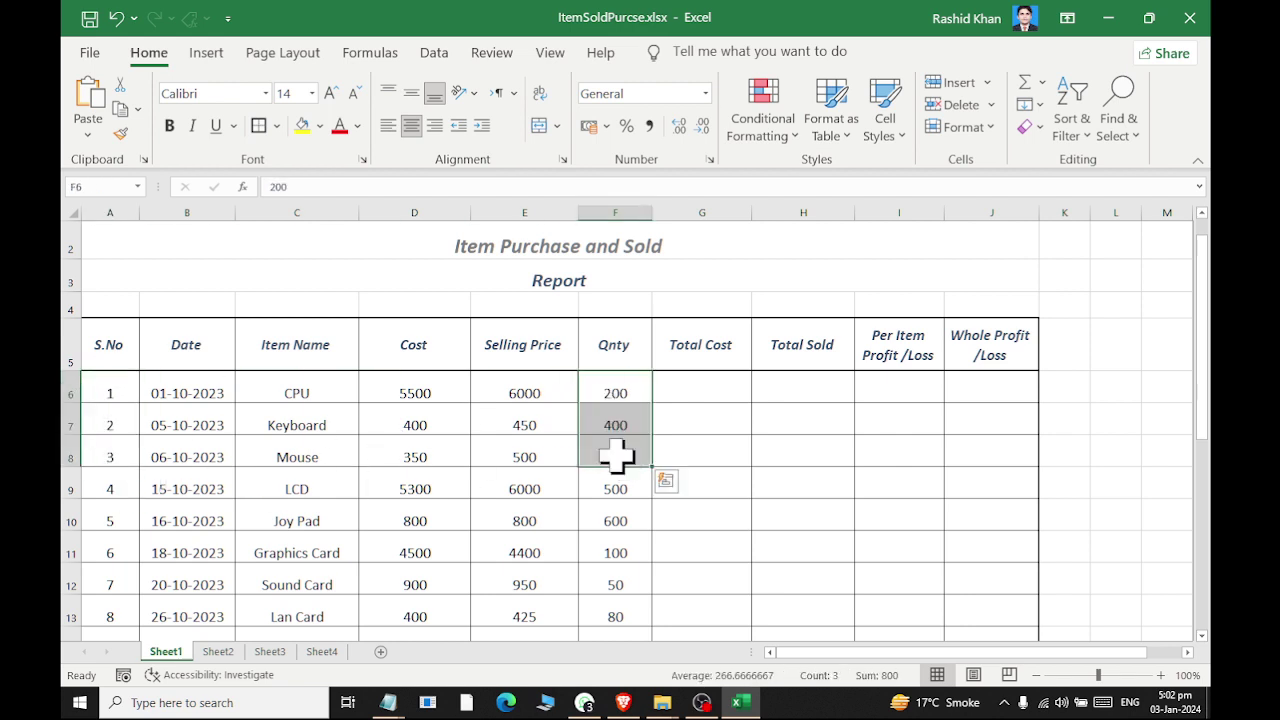
drag(410, 393, 523, 393)
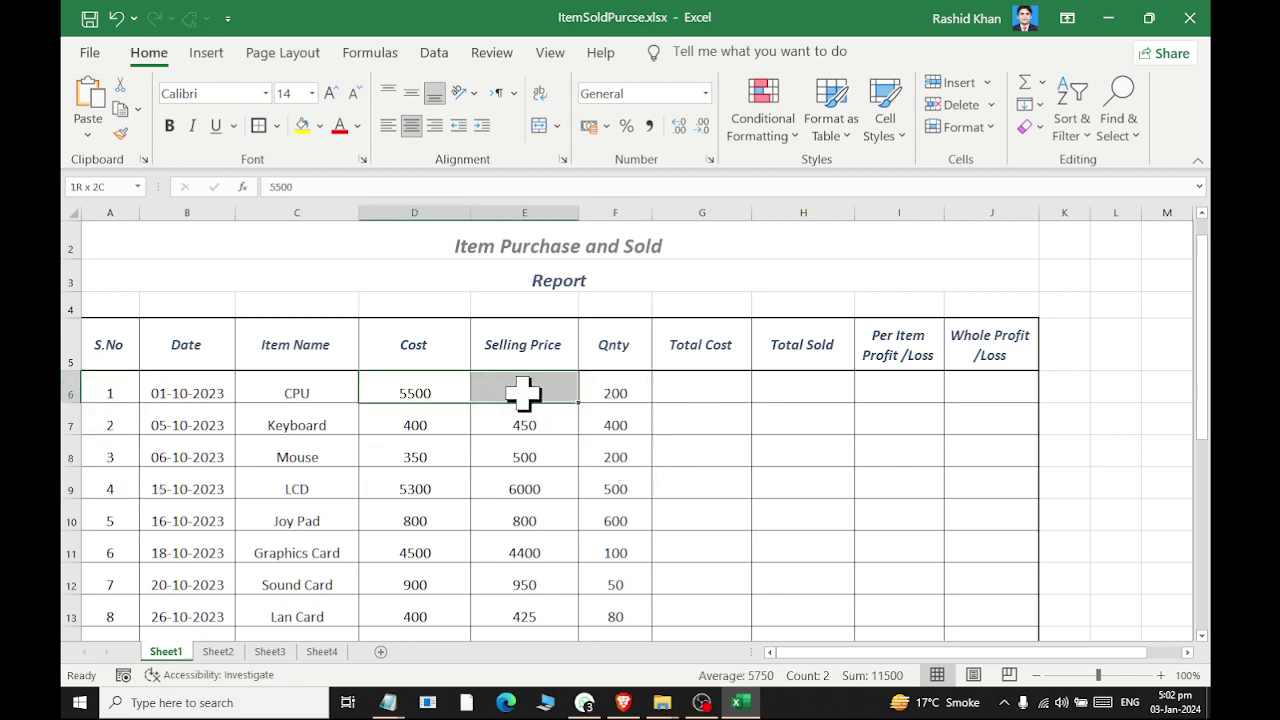
Apply Comma Style to Cost and Selling Price in D6:E25, e.g. 5,500.00.
drag(523, 393, 578, 607)
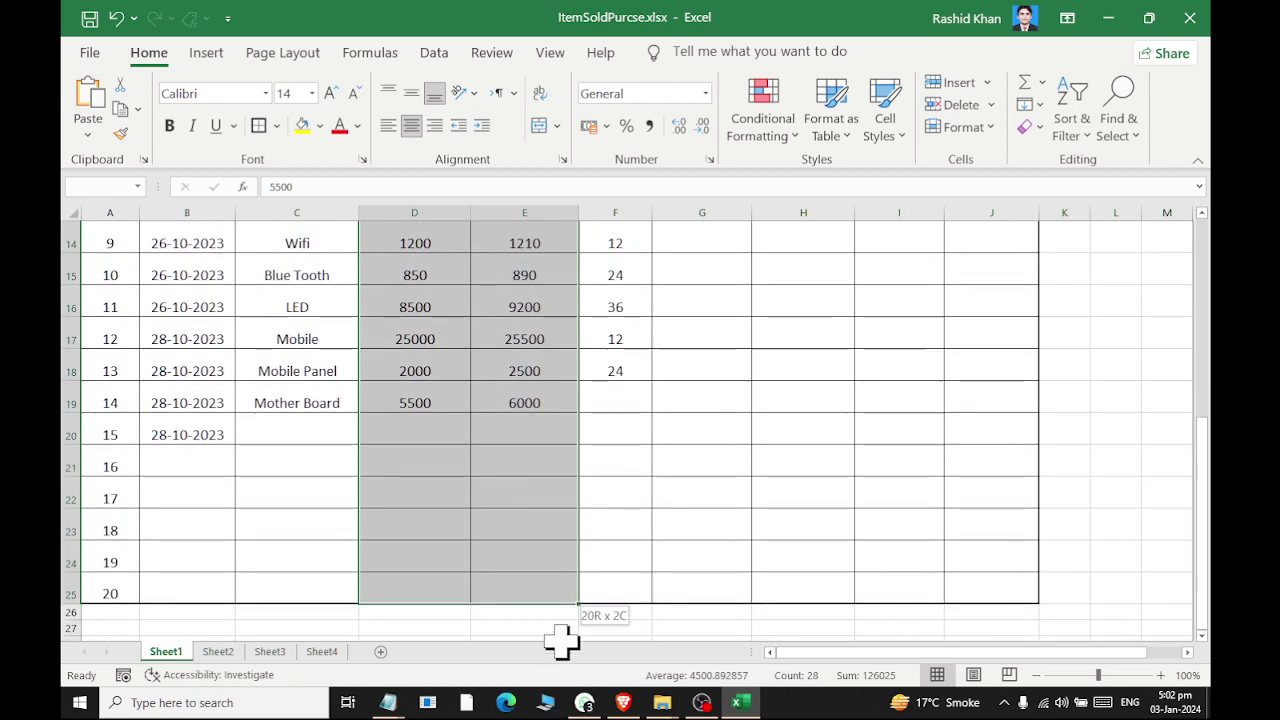
drag(578, 607, 551, 580)
scroll(480, 427, up, 2)
scroll(480, 427, up, 1)
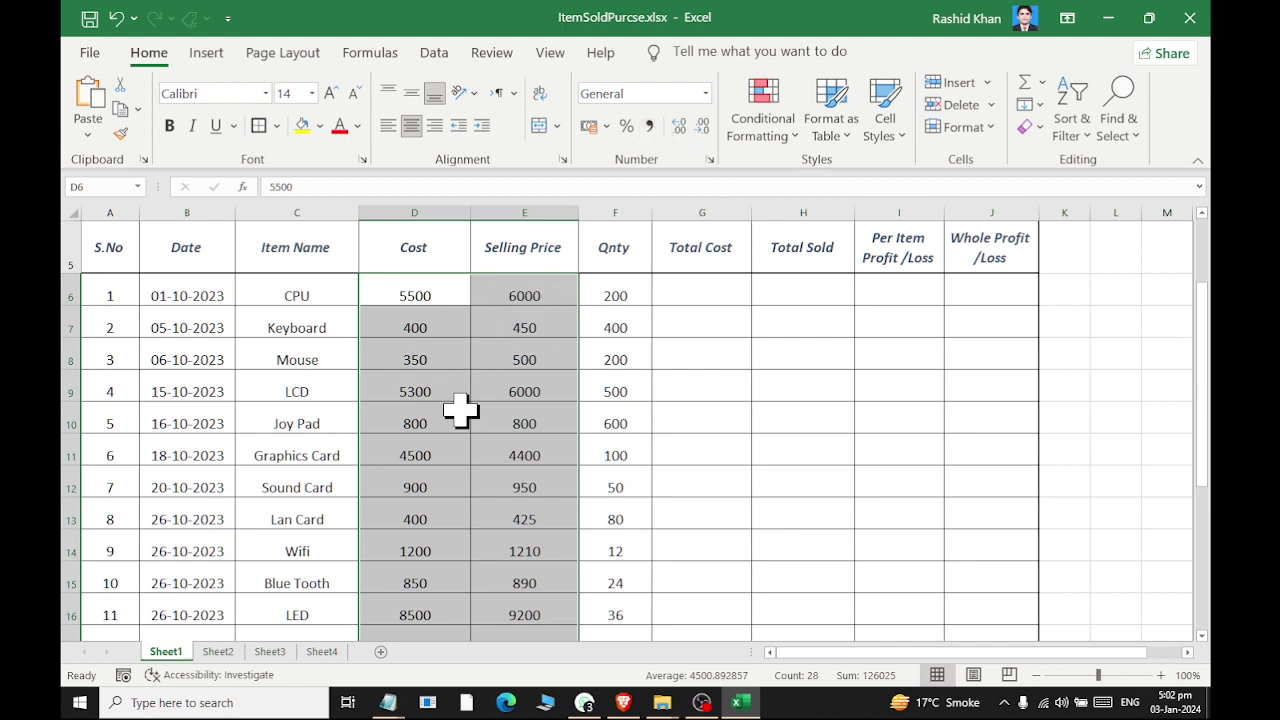
click(649, 127)
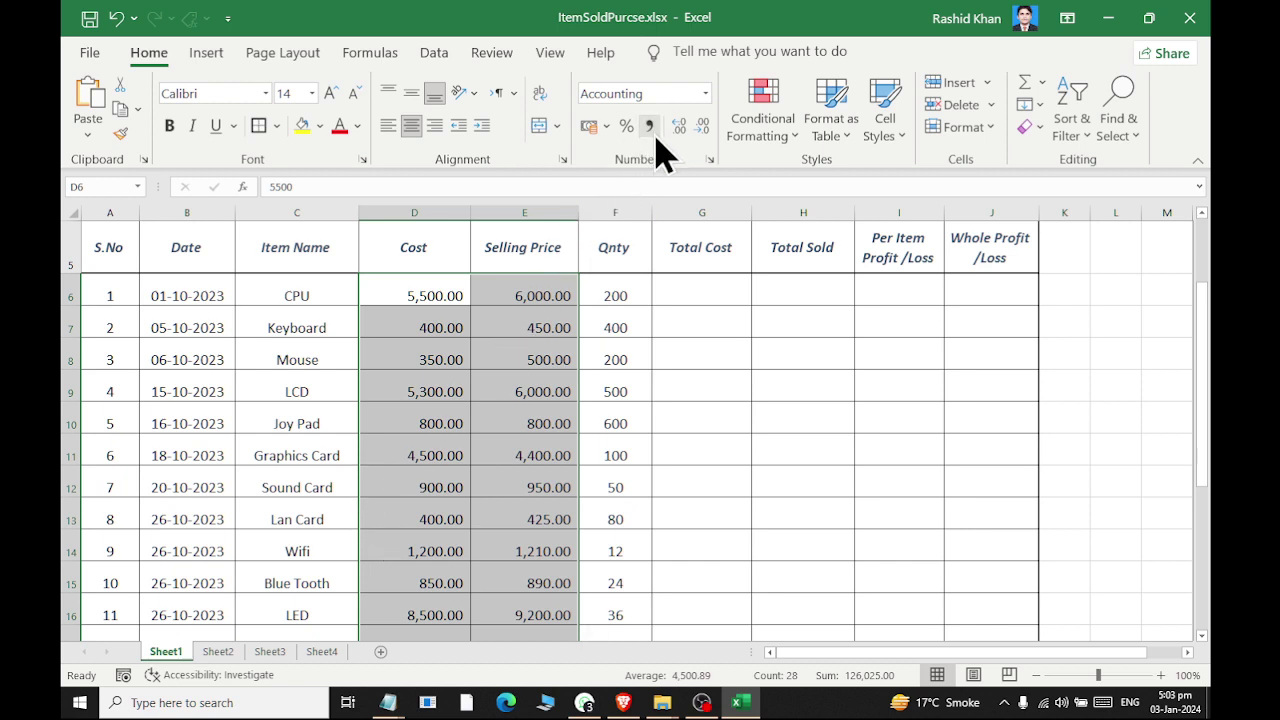
click(705, 93)
click(712, 172)
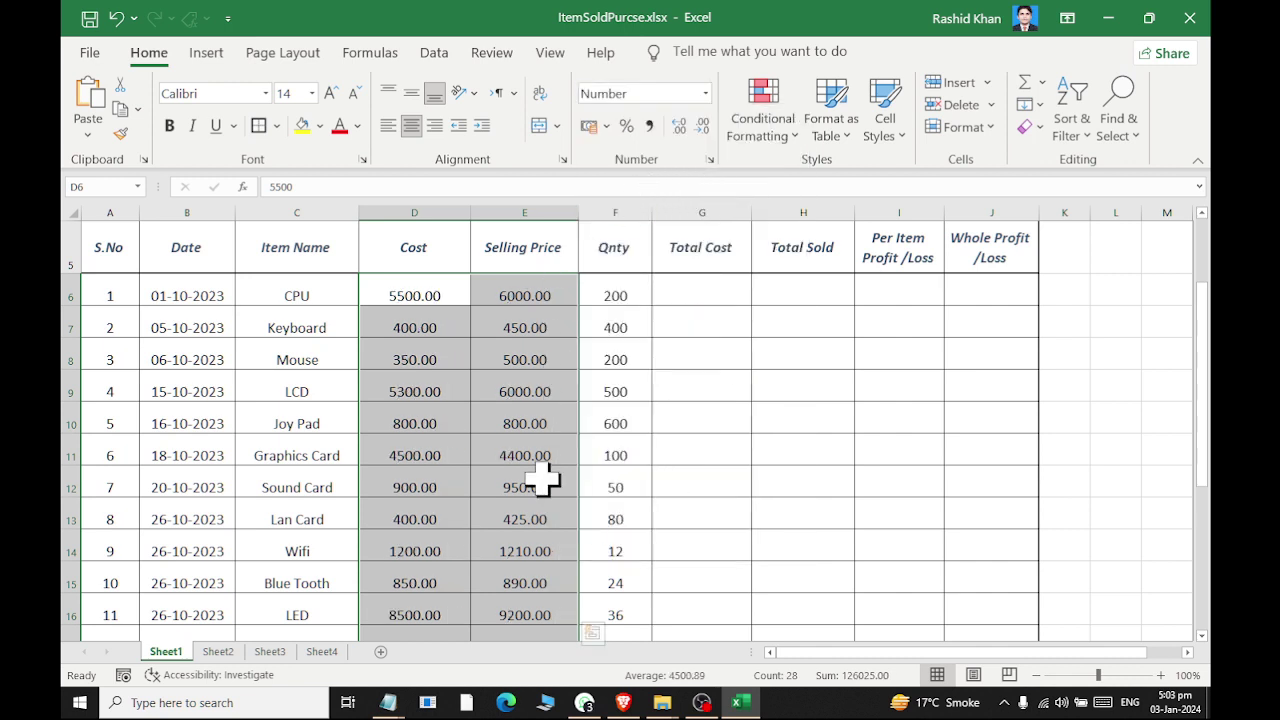
click(703, 138)
click(703, 138)
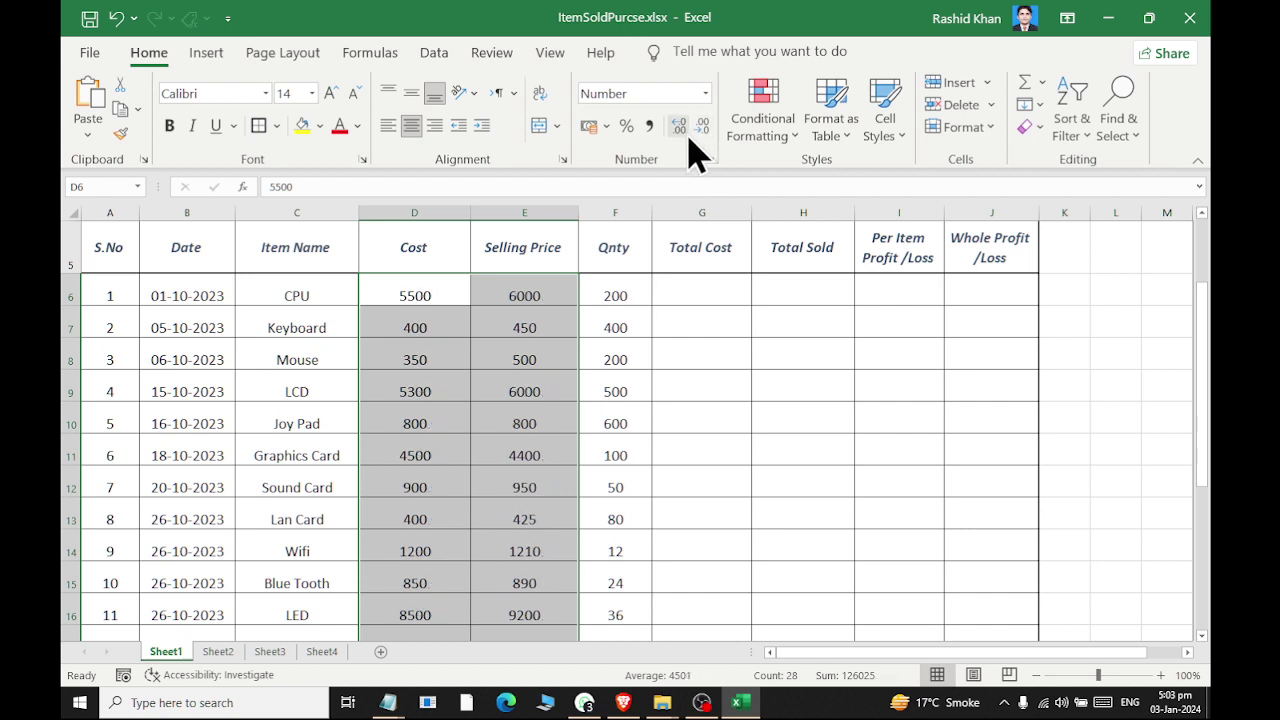
click(684, 138)
click(684, 138)
click(684, 138)
click(684, 138)
click(703, 130)
click(703, 130)
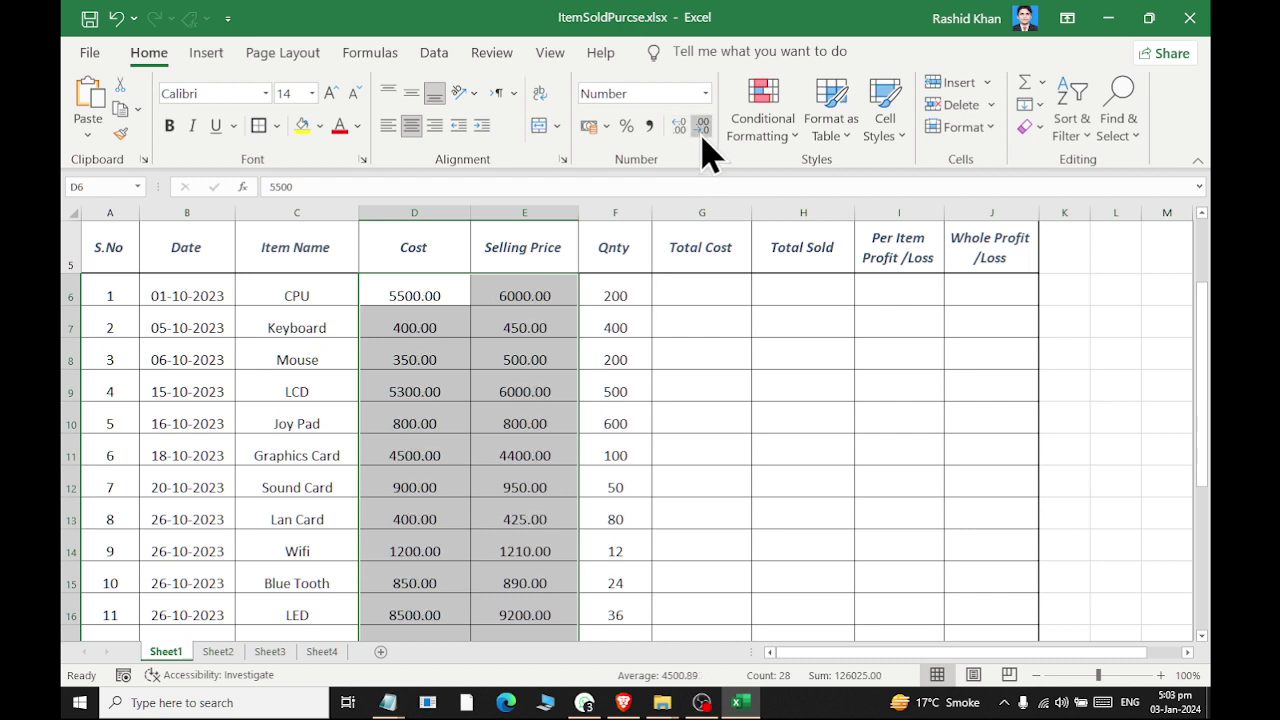
click(703, 130)
click(703, 130)
click(679, 132)
click(679, 132)
click(703, 130)
click(705, 132)
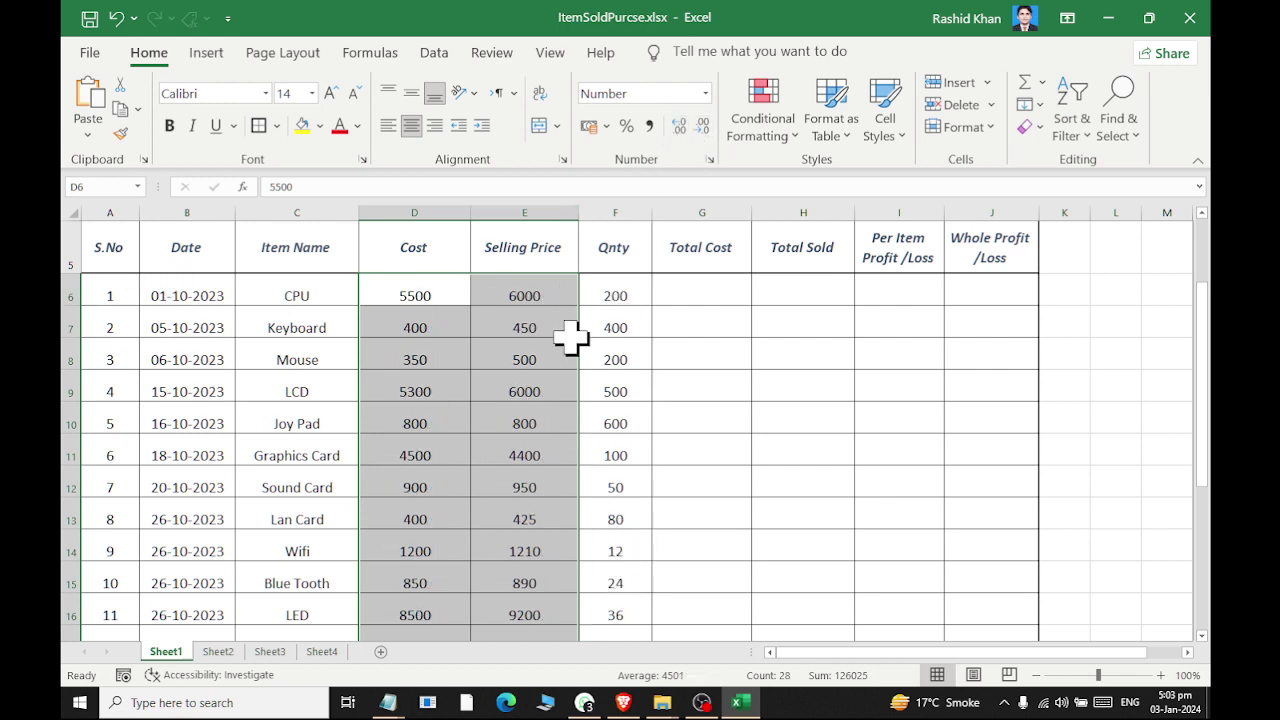
click(649, 126)
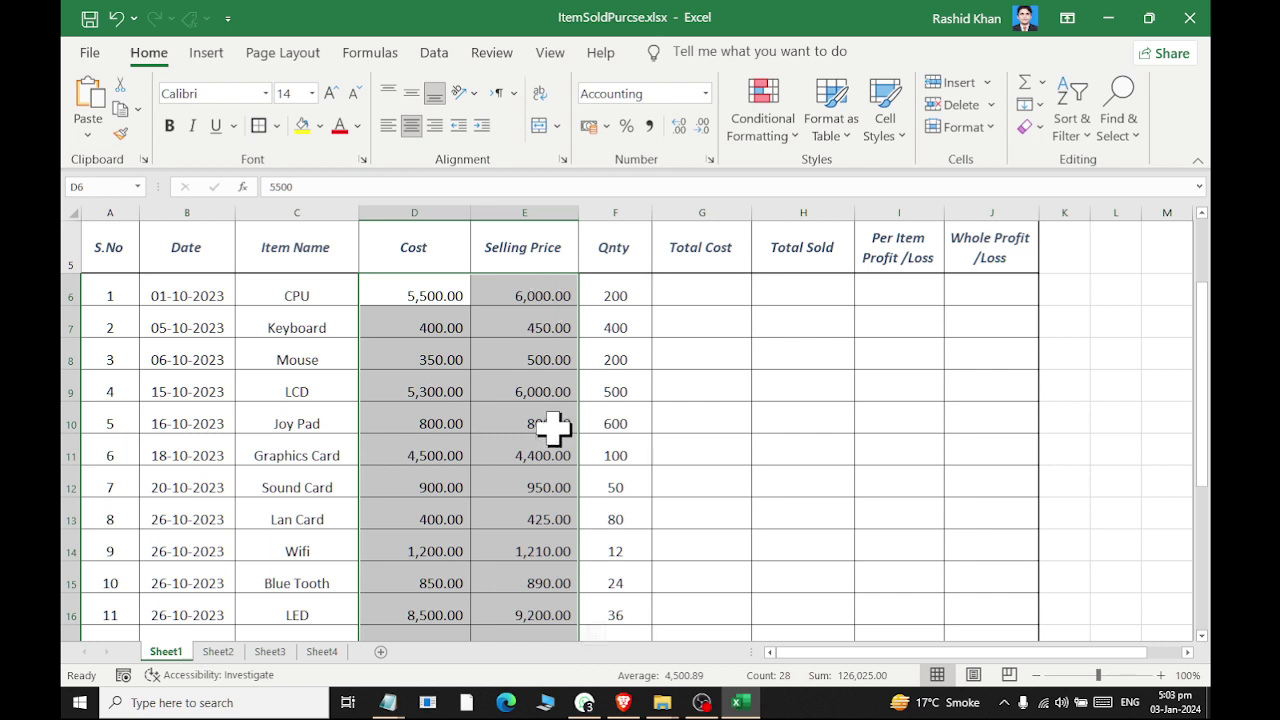
click(411, 95)
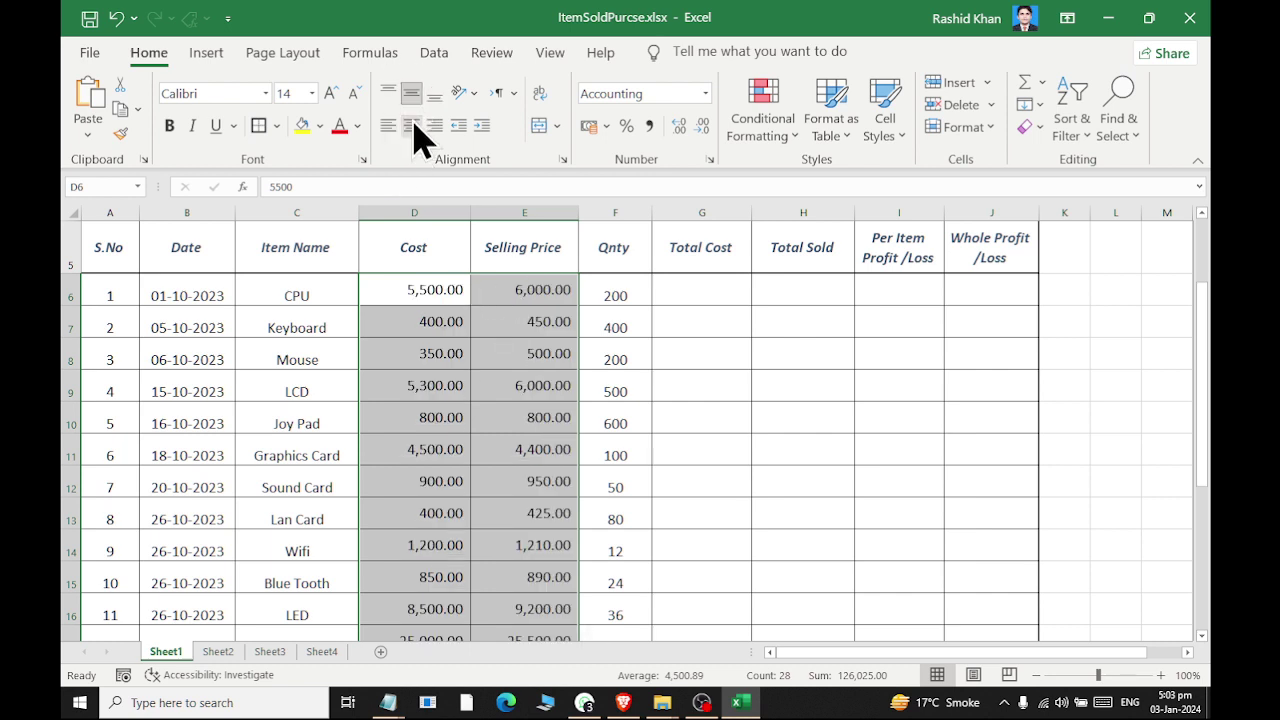
click(433, 95)
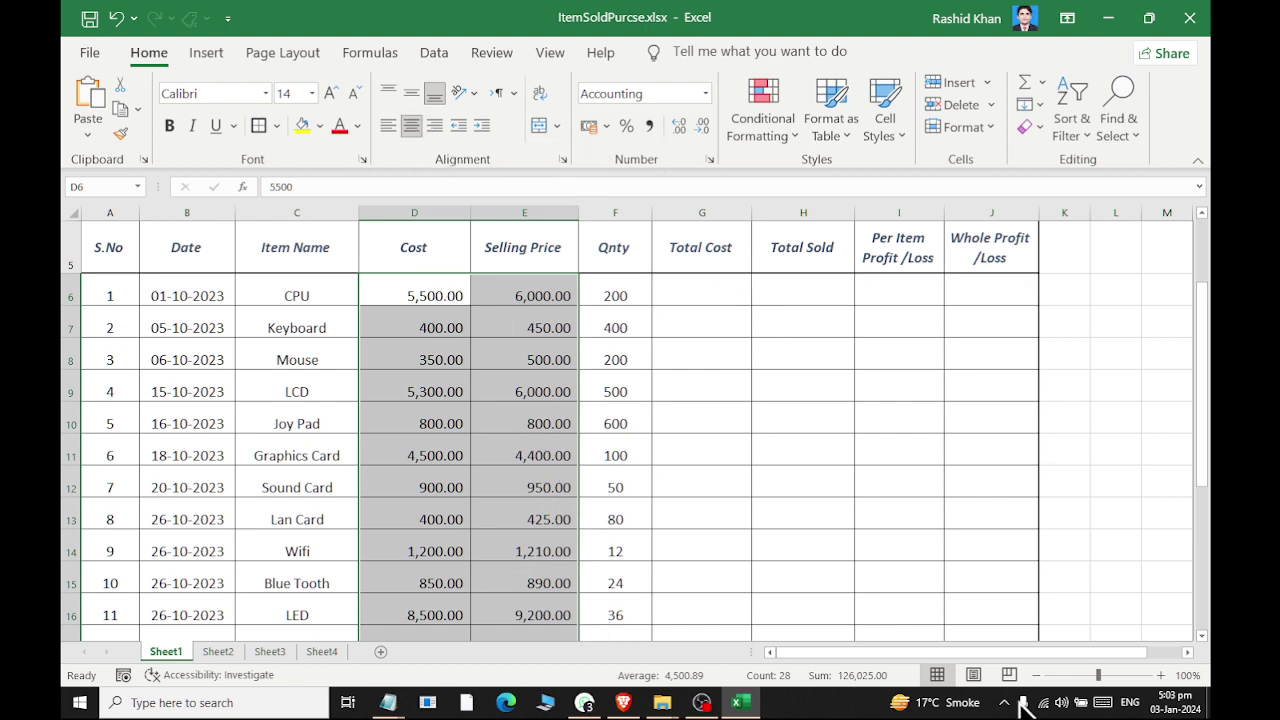
mouse_move(700, 296)
mouse_down()
mouse_move(998, 625)
mouse_move(985, 590)
mouse_up()
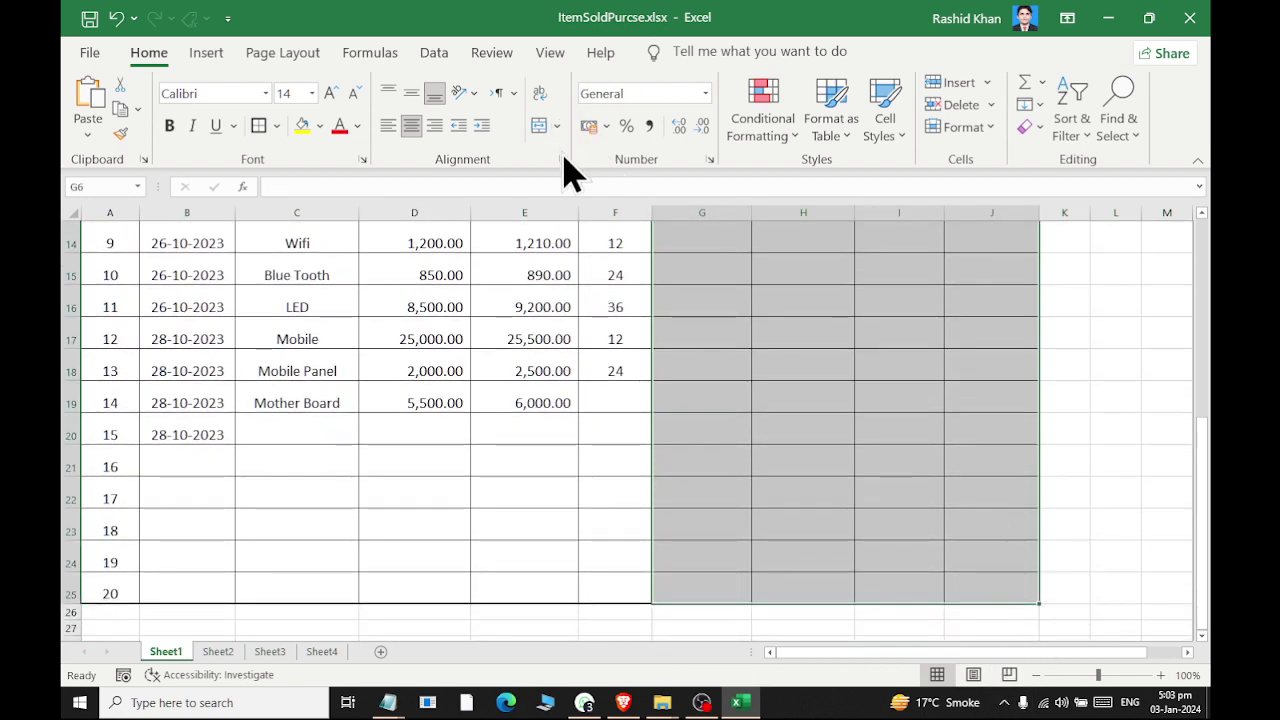
Apply Comma Style to the empty Total Cost through Whole Profit /Loss columns G6:J25.
click(649, 126)
scroll(749, 371, up, 4)
scroll(749, 371, up, 1)
click(440, 457)
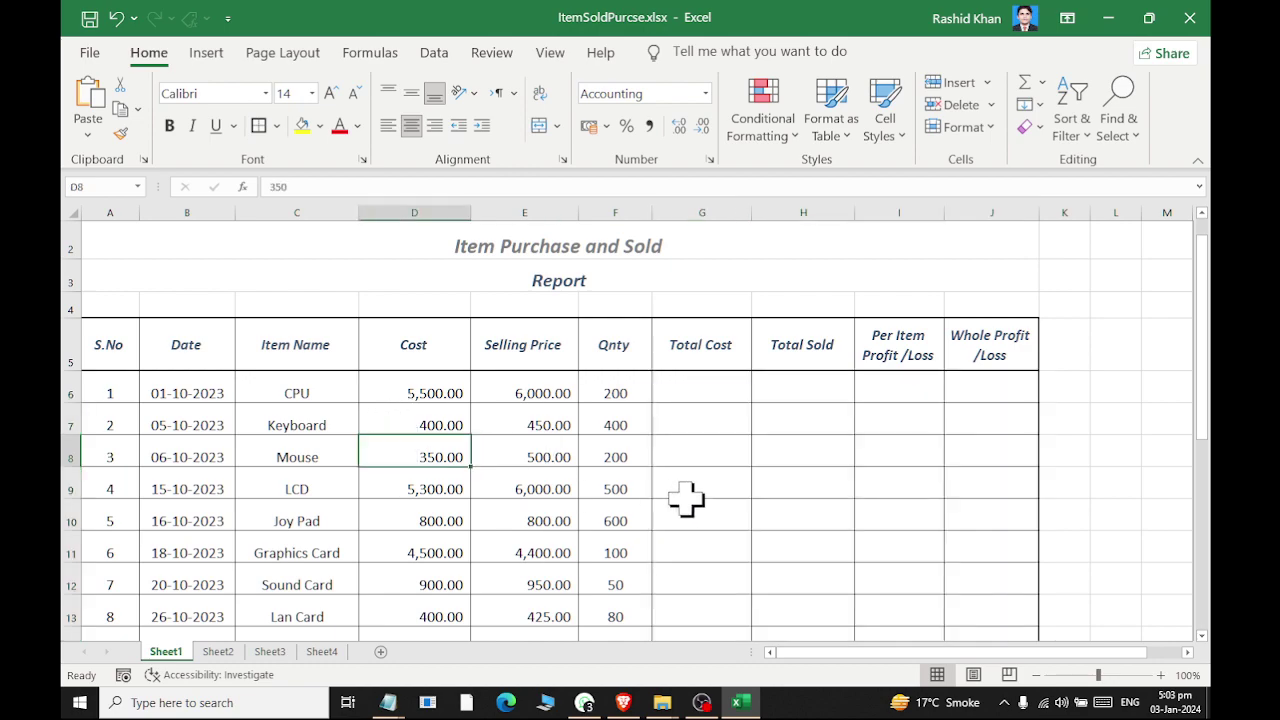
scroll(332, 324, up, 1)
scroll(310, 240, down, 3)
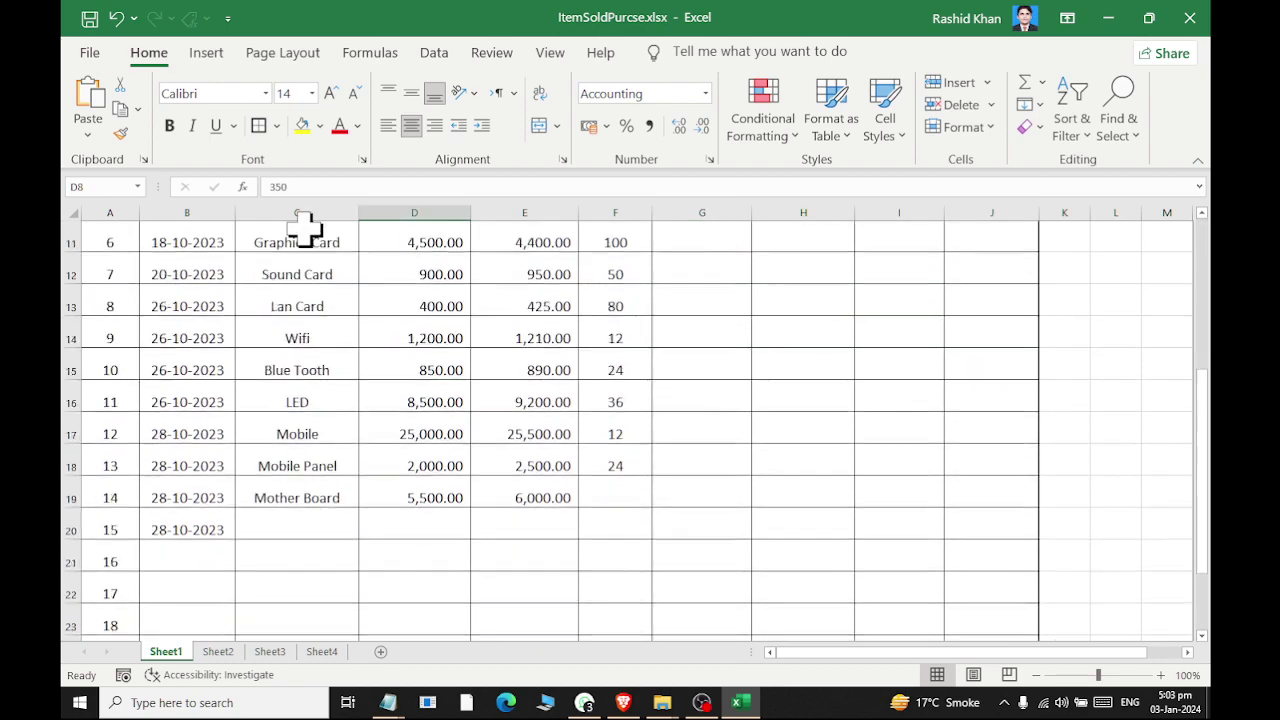
scroll(305, 230, up, 3)
scroll(305, 230, down, 1)
scroll(303, 230, down, 1)
scroll(300, 230, up, 2)
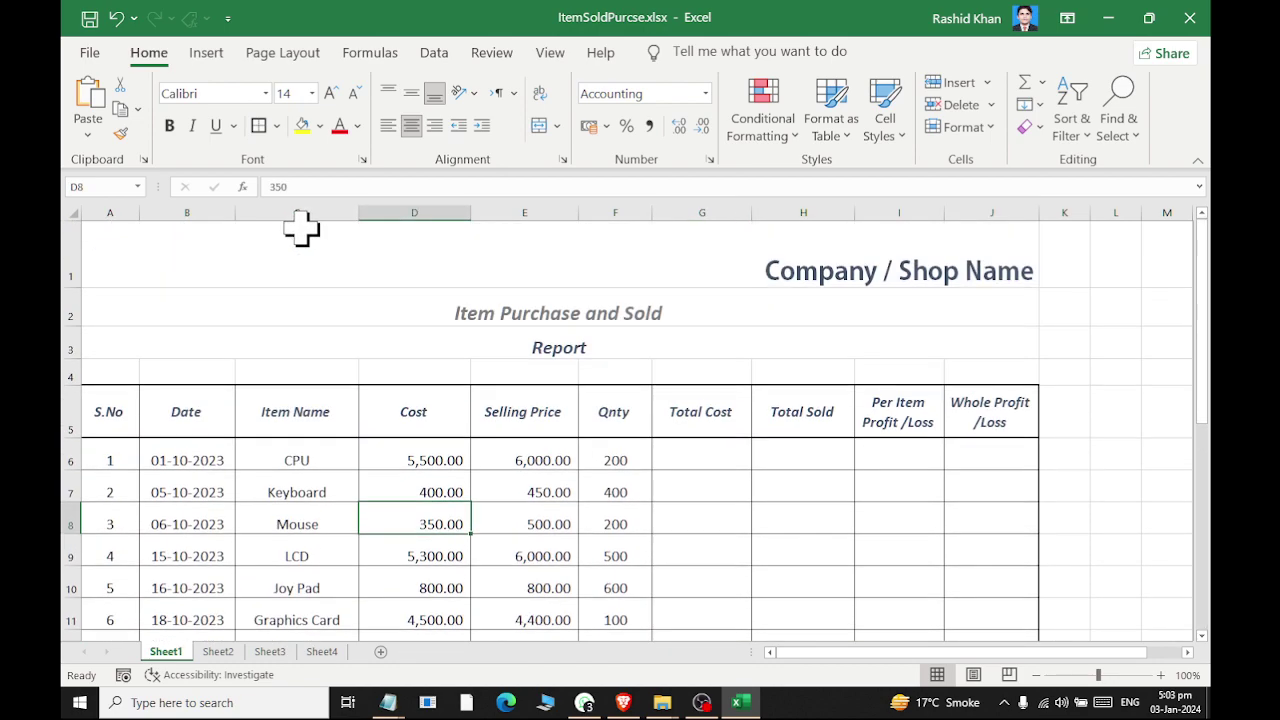
scroll(300, 235, down, 2)
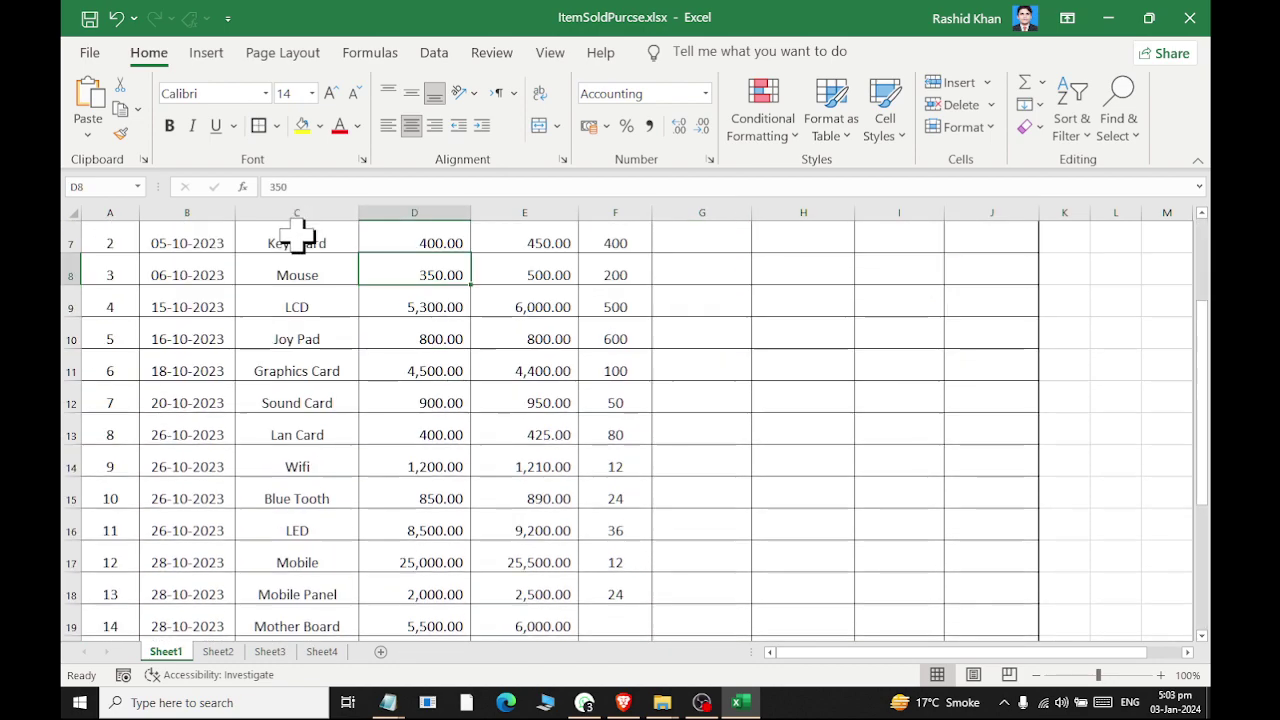
Check the 16-, 18- and 20-10-2023 dates and item names, ending on CPU in C6.
click(185, 368)
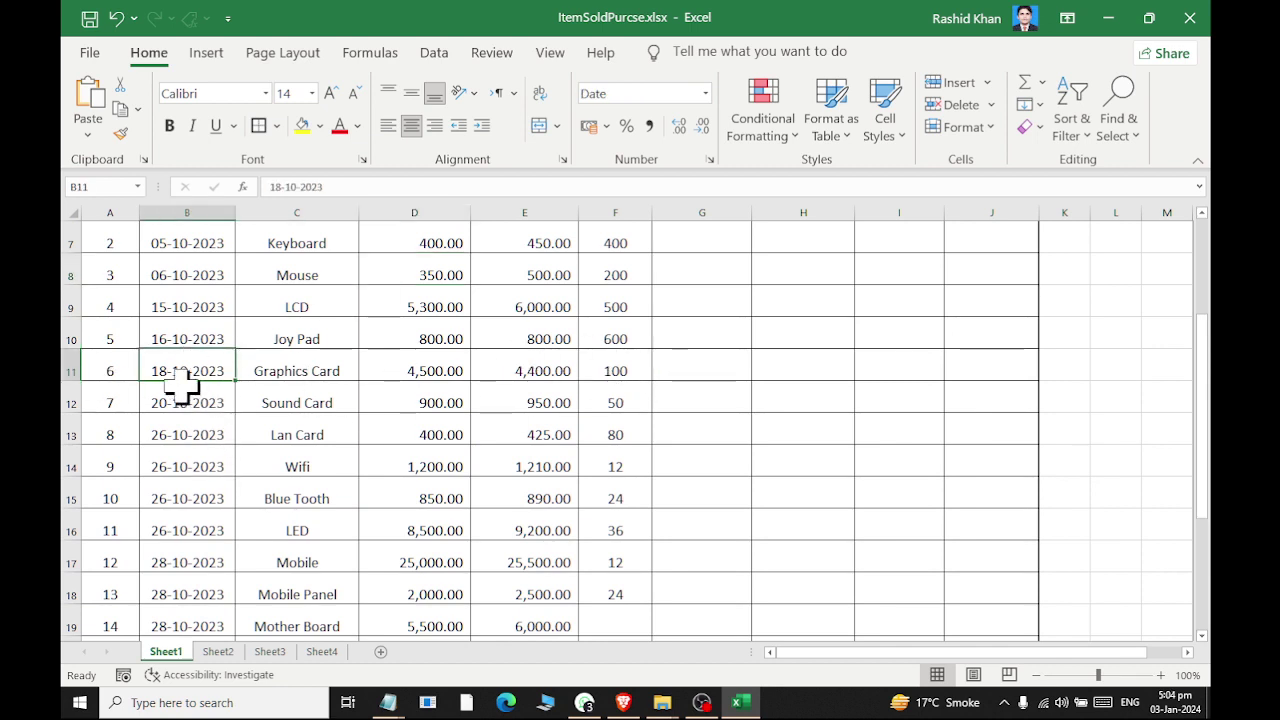
click(176, 335)
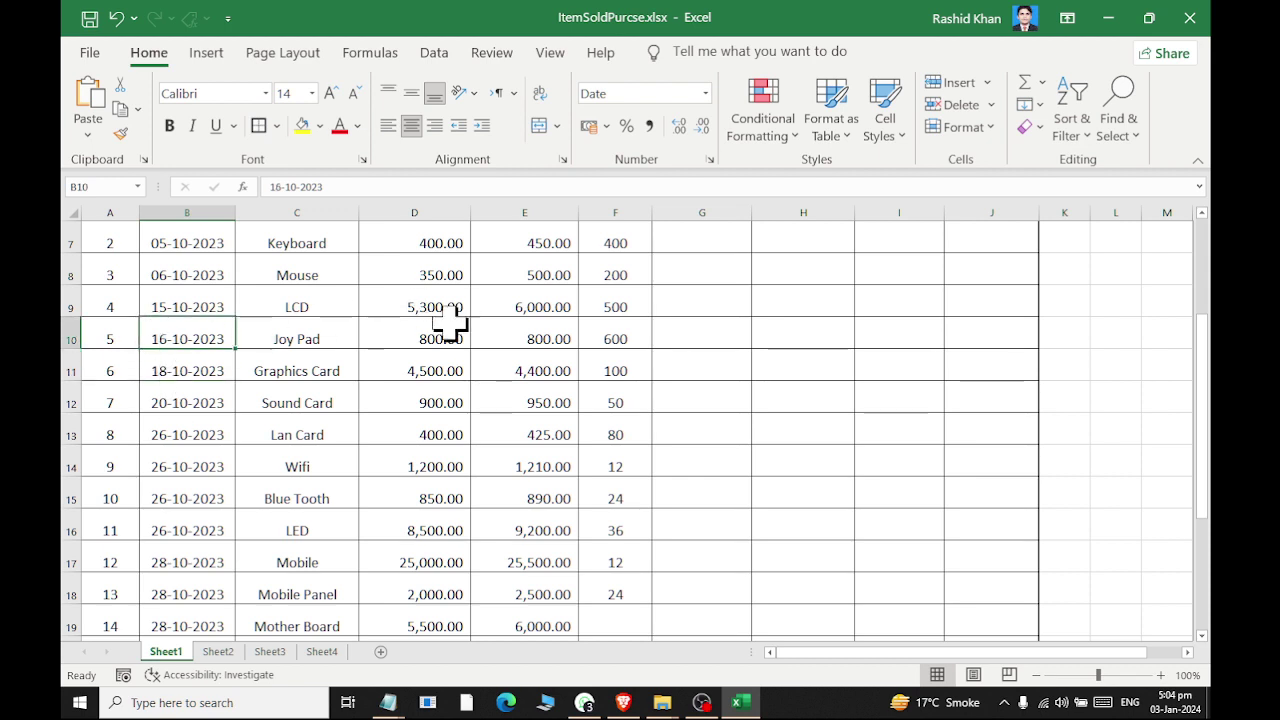
click(193, 398)
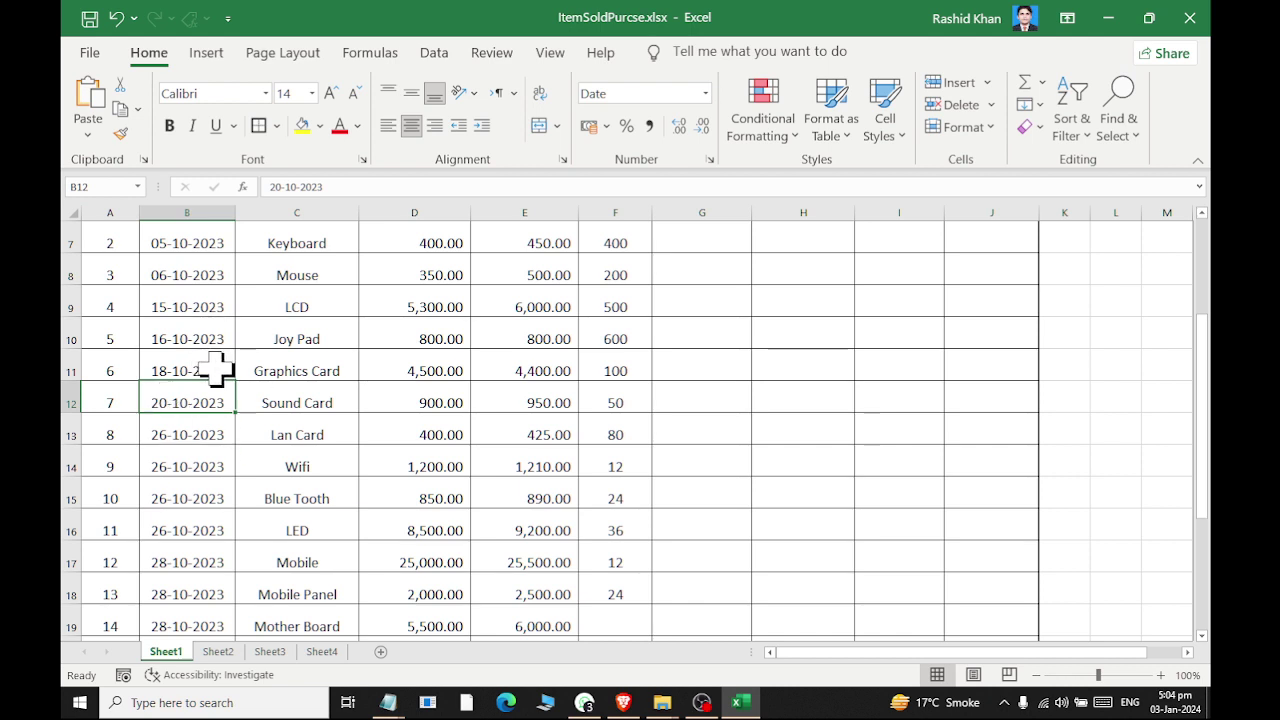
click(280, 370)
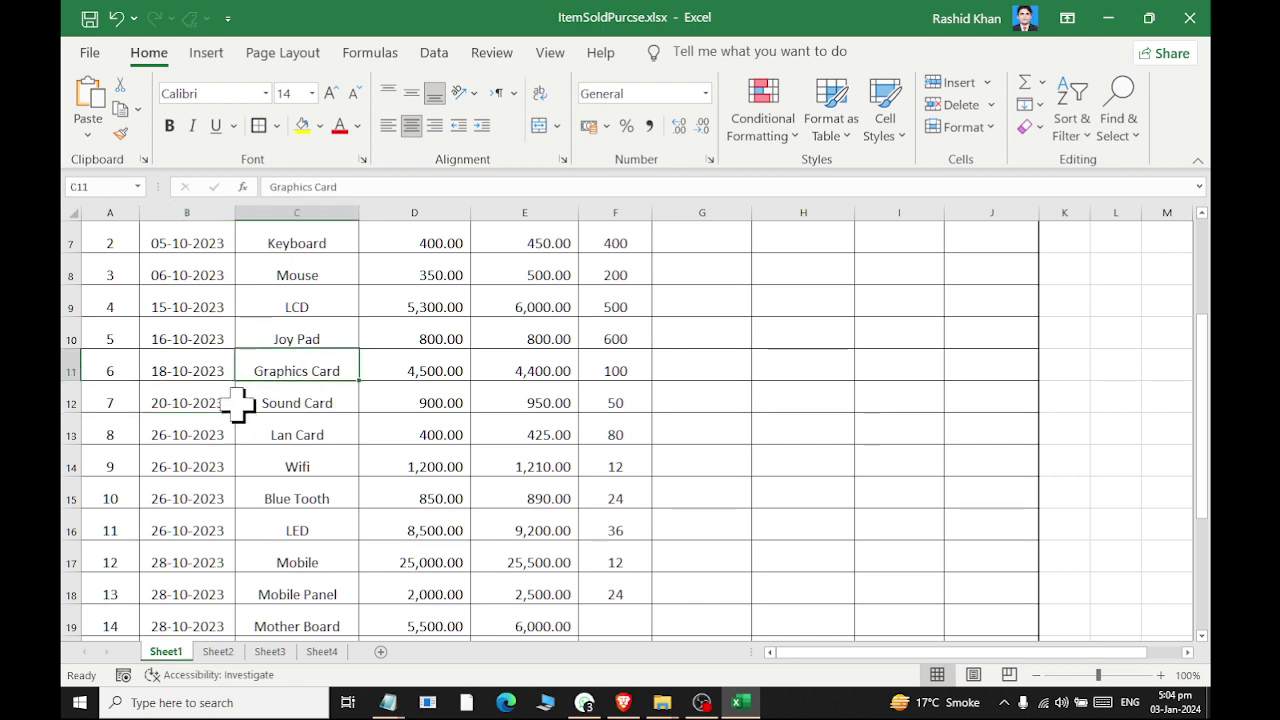
scroll(249, 402, up, 2)
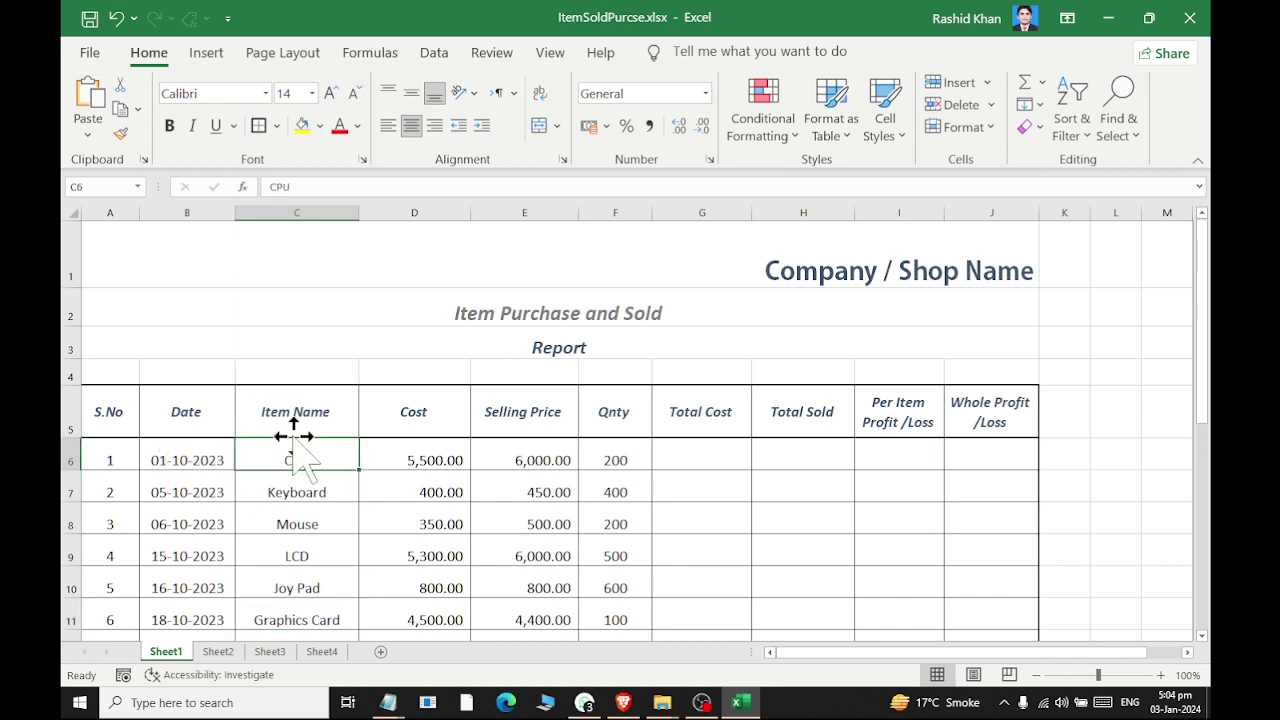
click(272, 452)
Insert a blank column before Item Name, then delete it again.
click(985, 84)
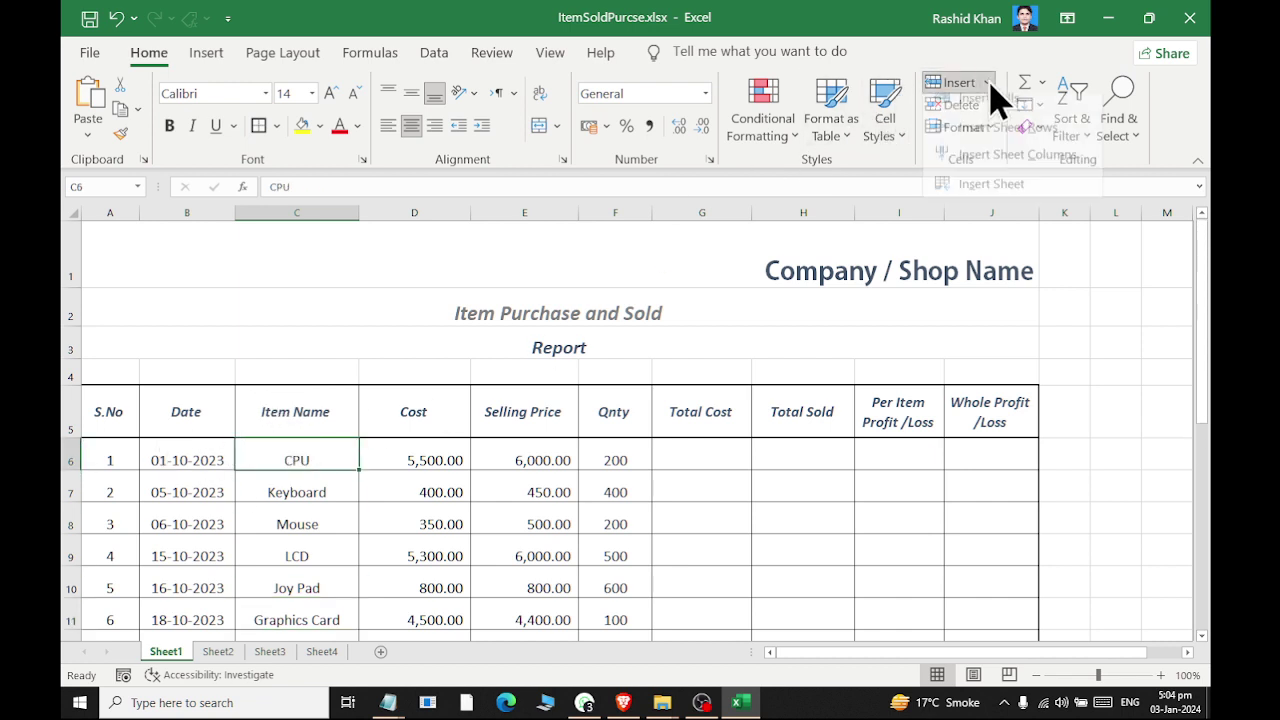
click(998, 166)
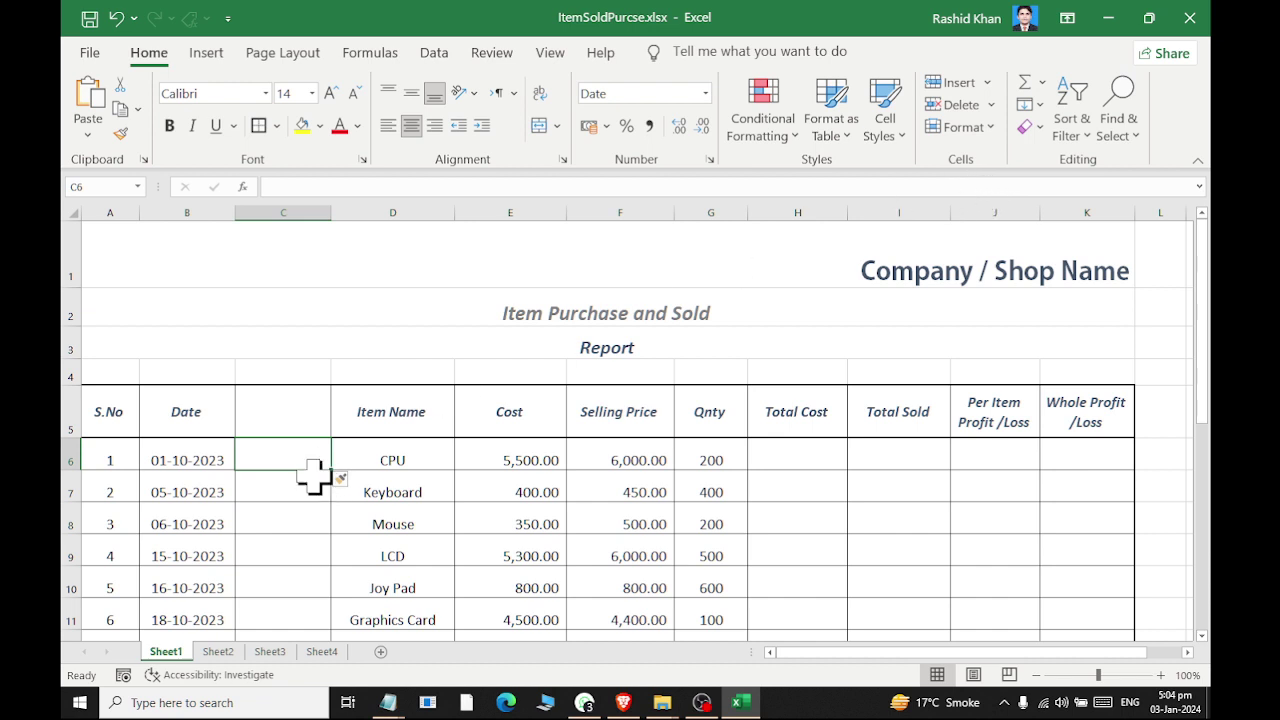
click(300, 618)
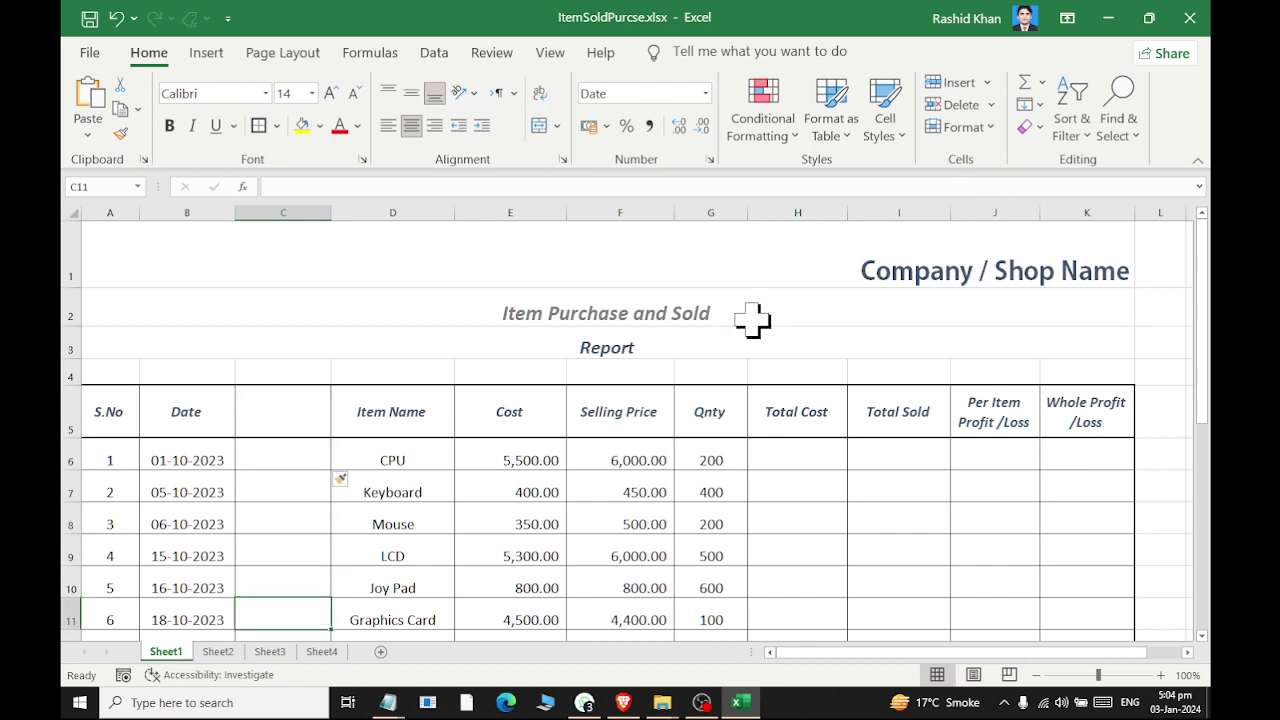
click(990, 104)
click(1010, 200)
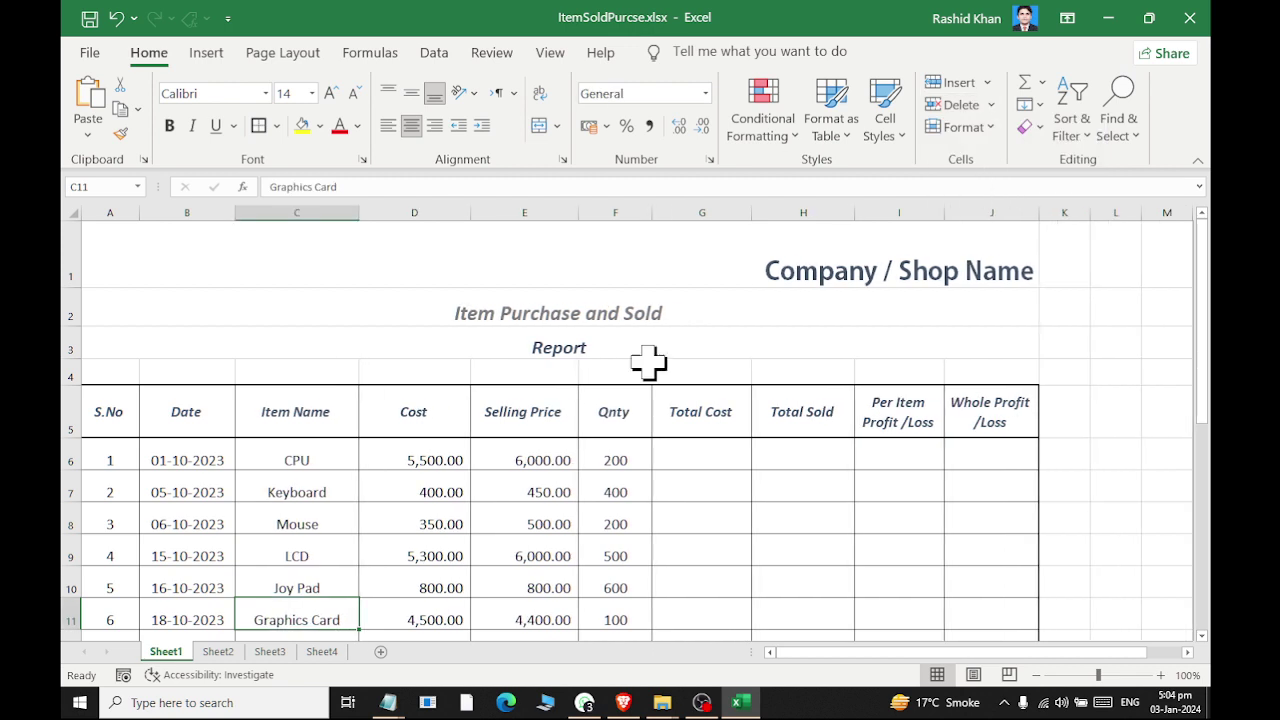
Insert a blank row above the Keyboard row, then delete it.
click(224, 493)
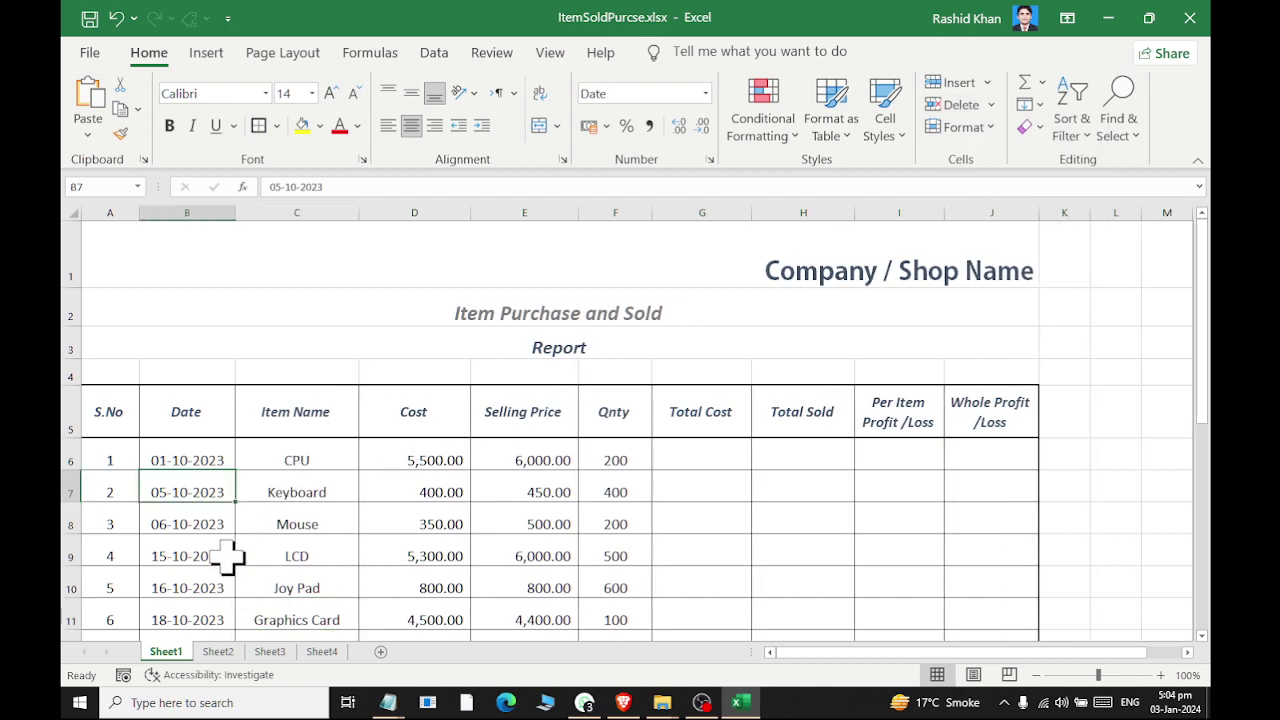
click(227, 557)
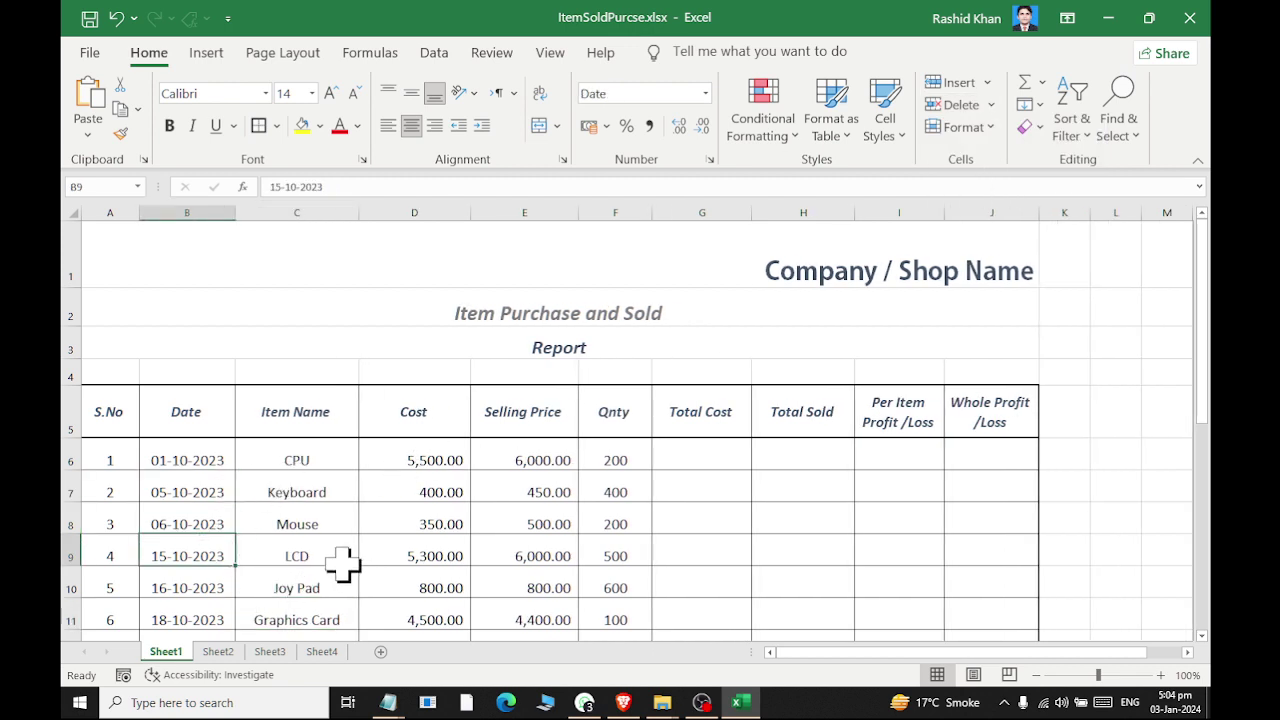
click(229, 425)
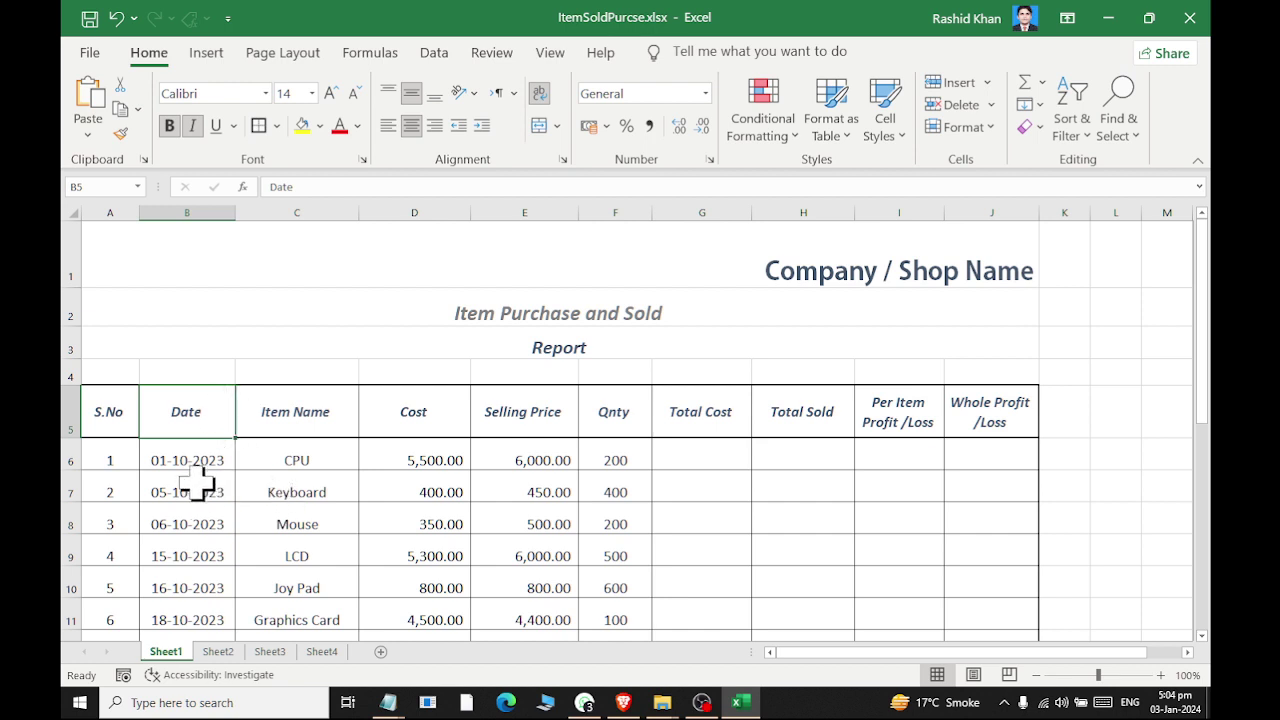
click(195, 460)
click(205, 492)
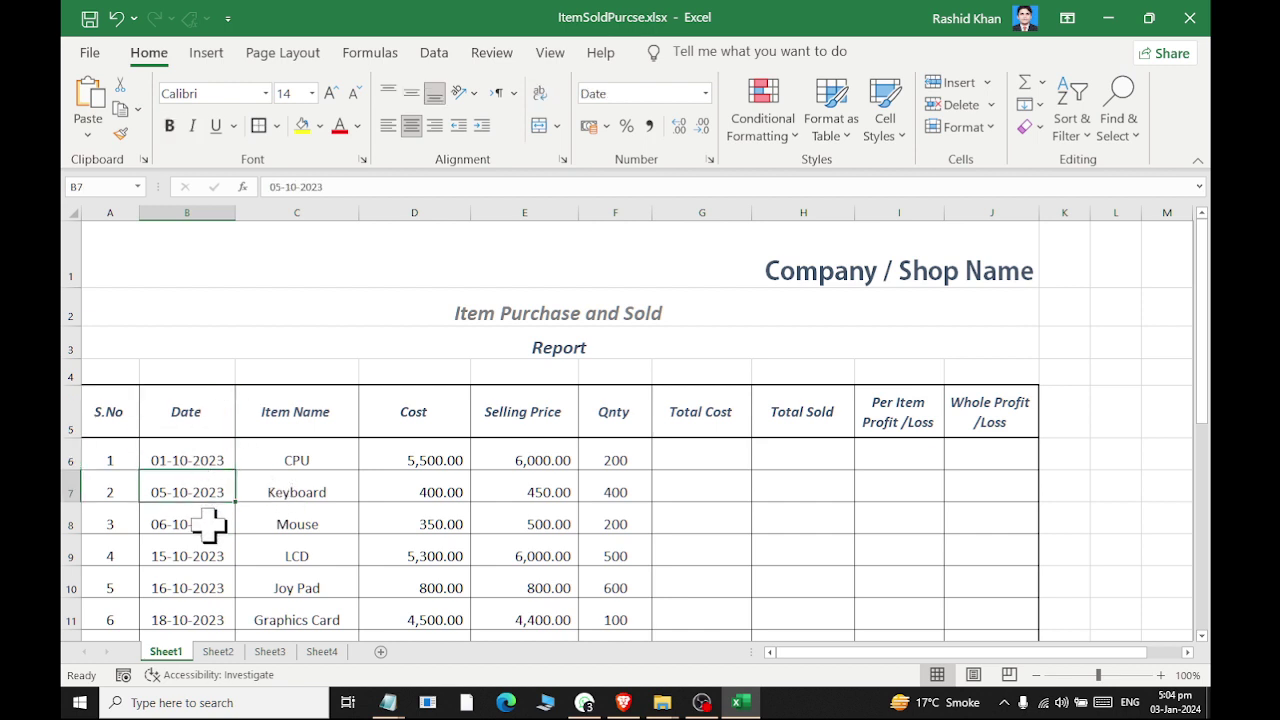
click(987, 82)
click(1006, 134)
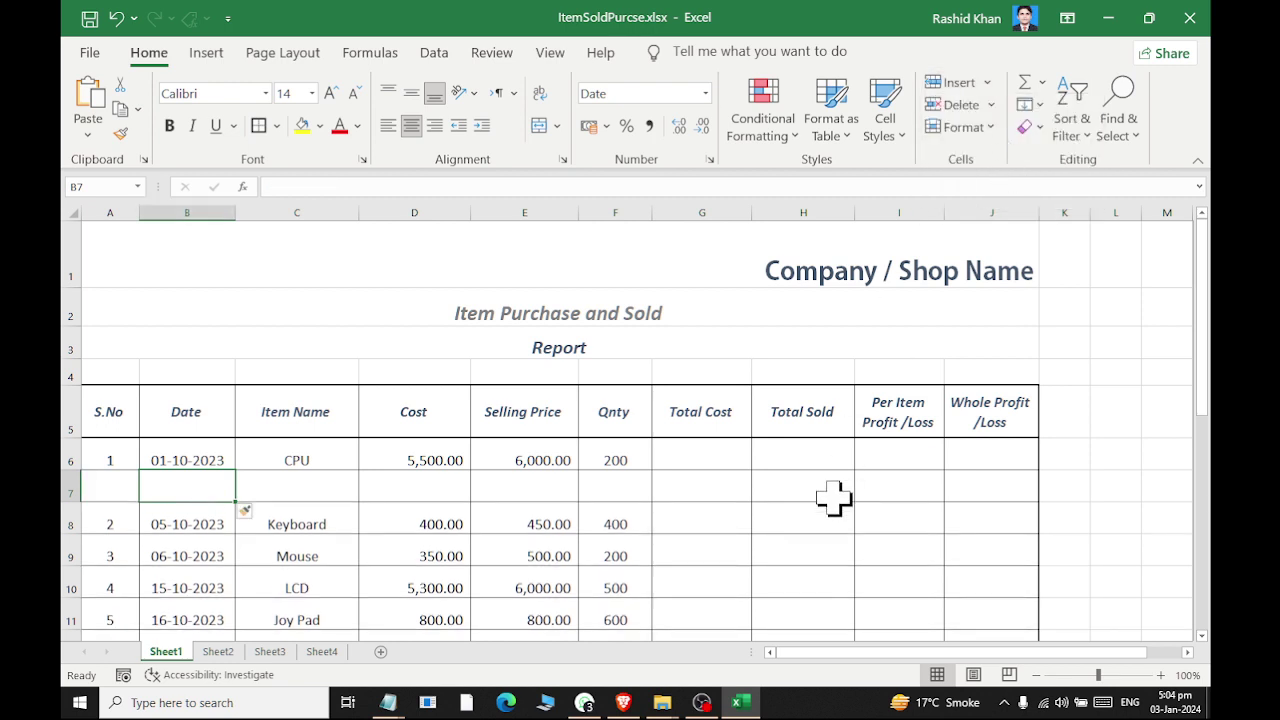
click(990, 486)
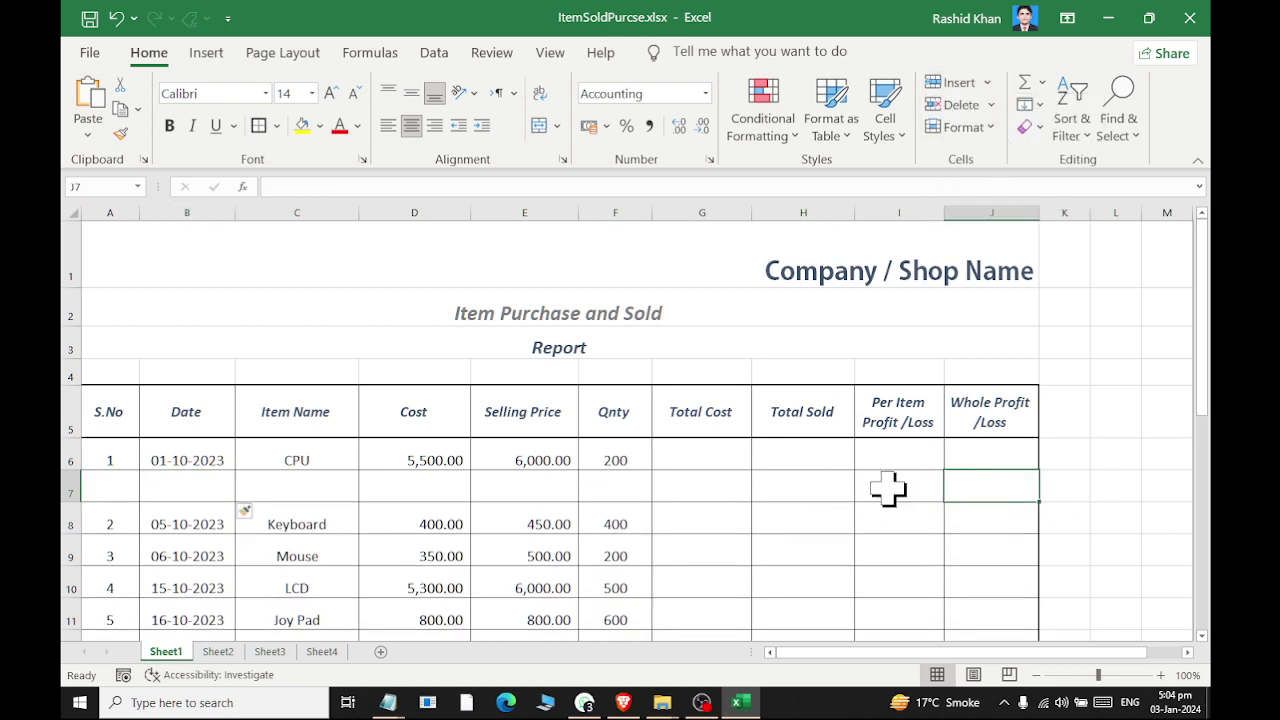
click(705, 486)
click(991, 105)
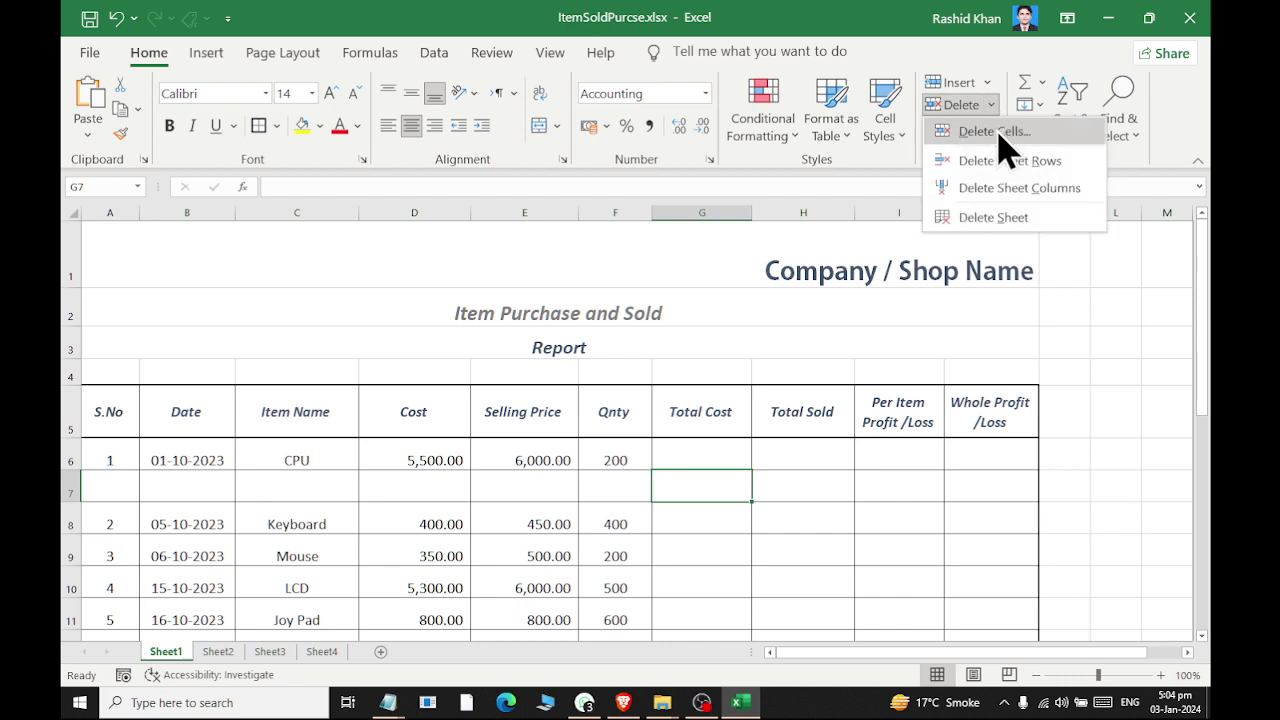
click(1006, 162)
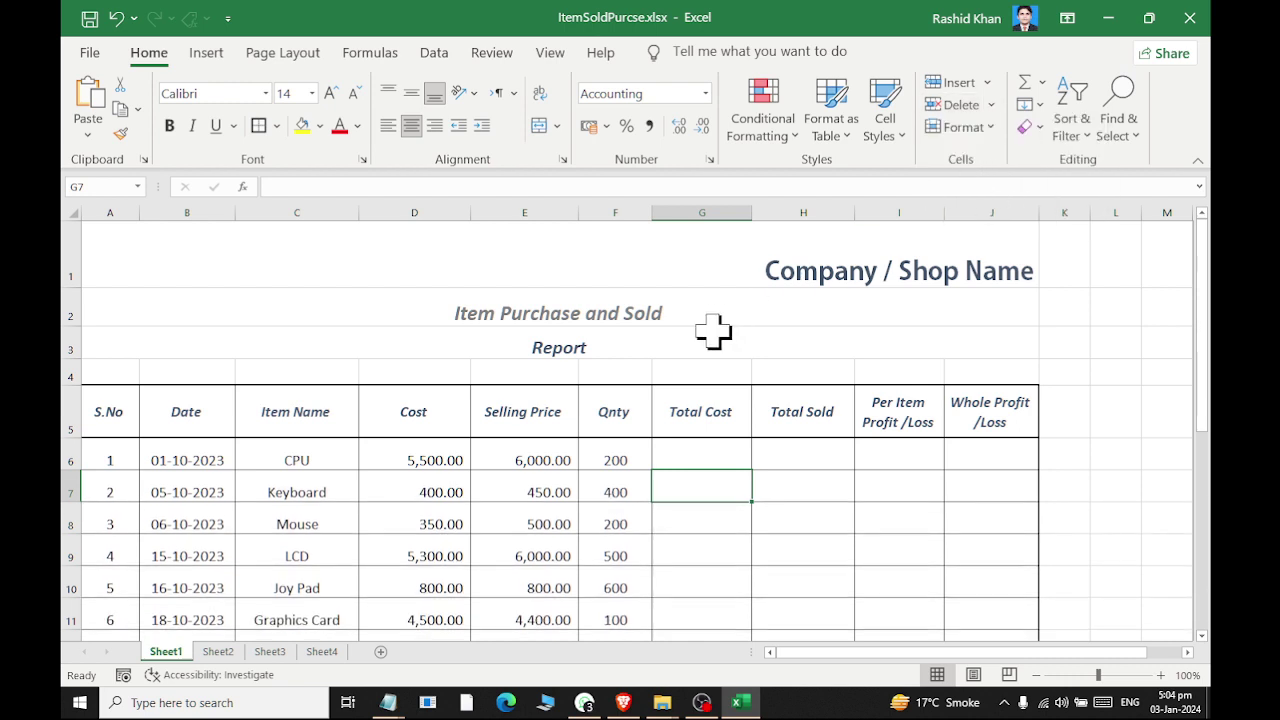
right_click(270, 491)
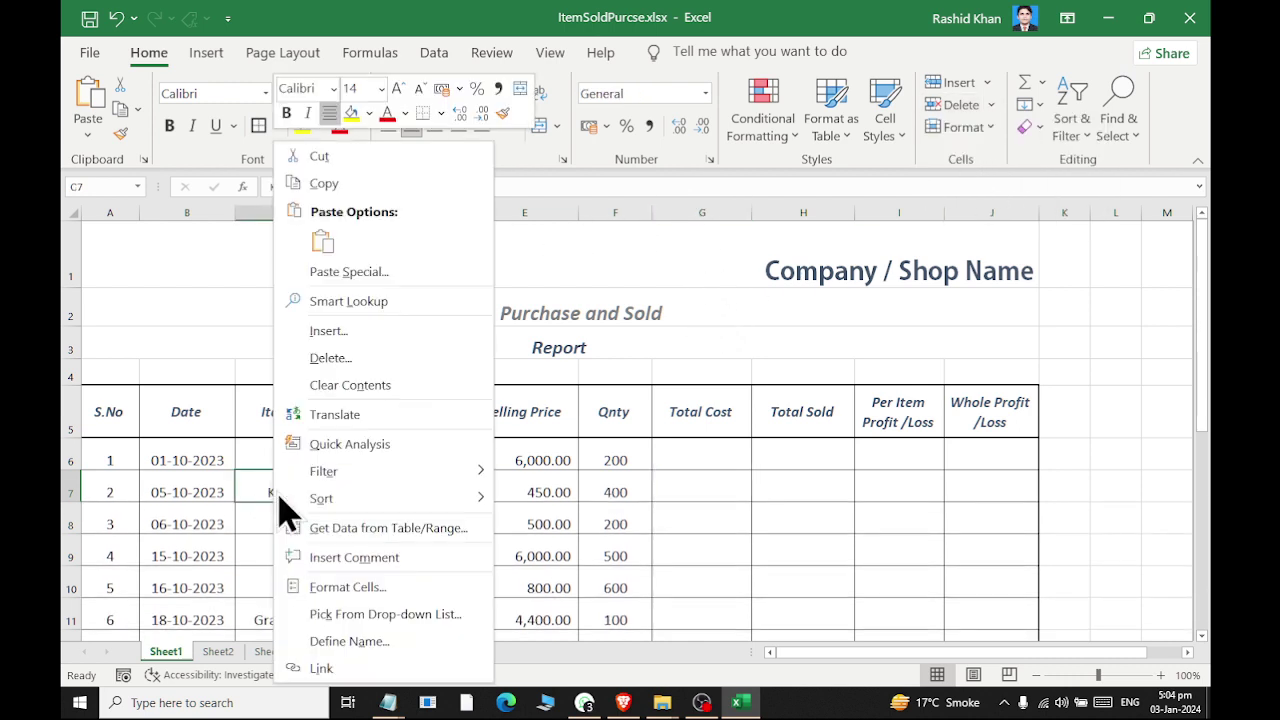
click(352, 332)
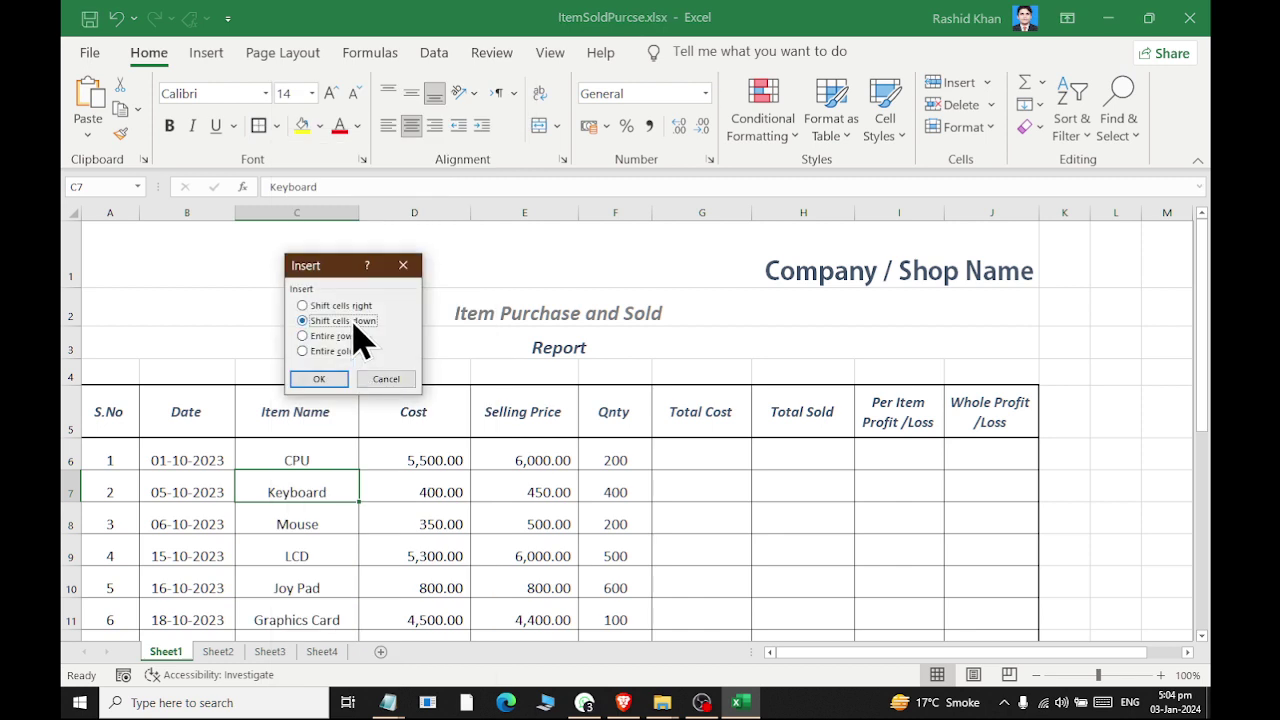
click(335, 379)
right_click(385, 488)
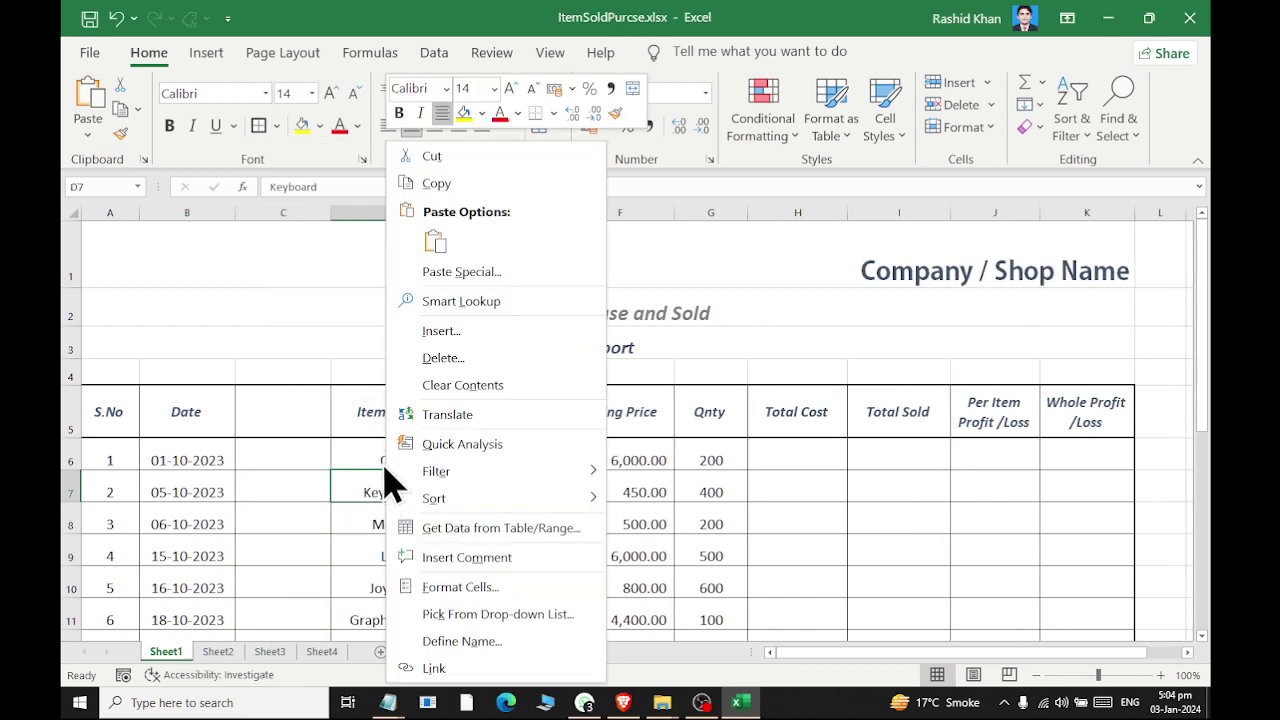
click(428, 331)
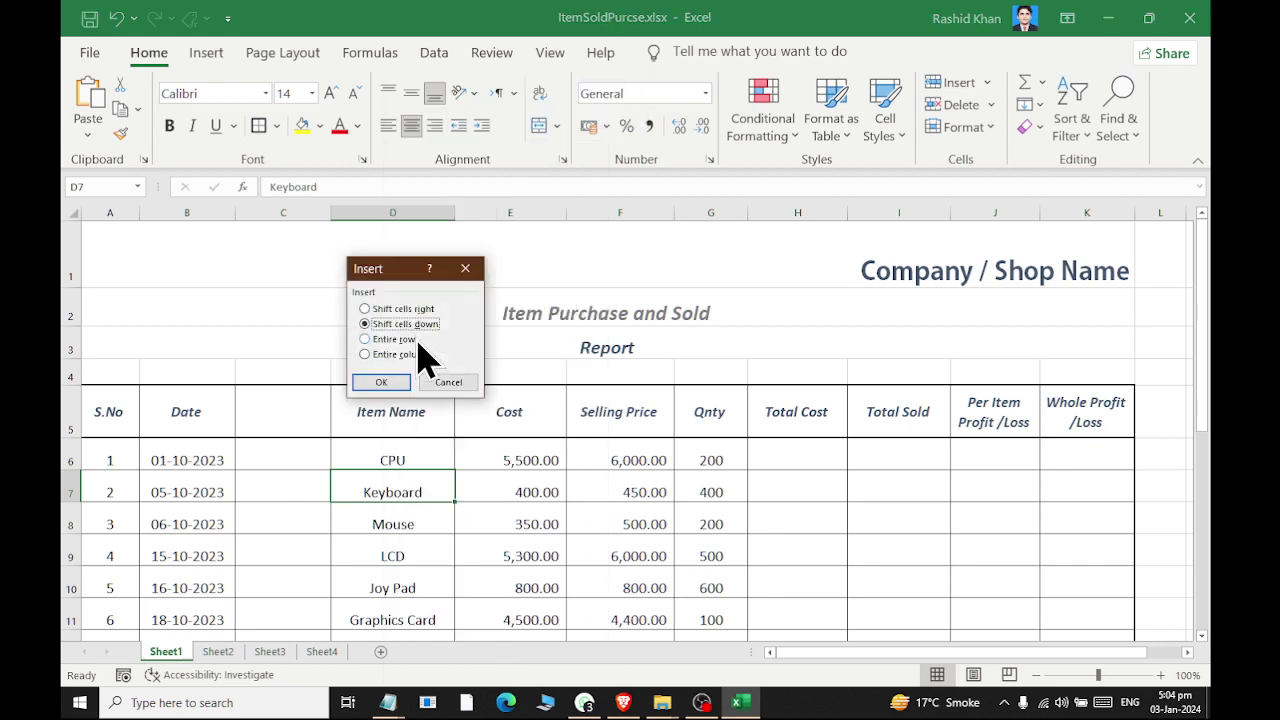
click(385, 380)
right_click(294, 518)
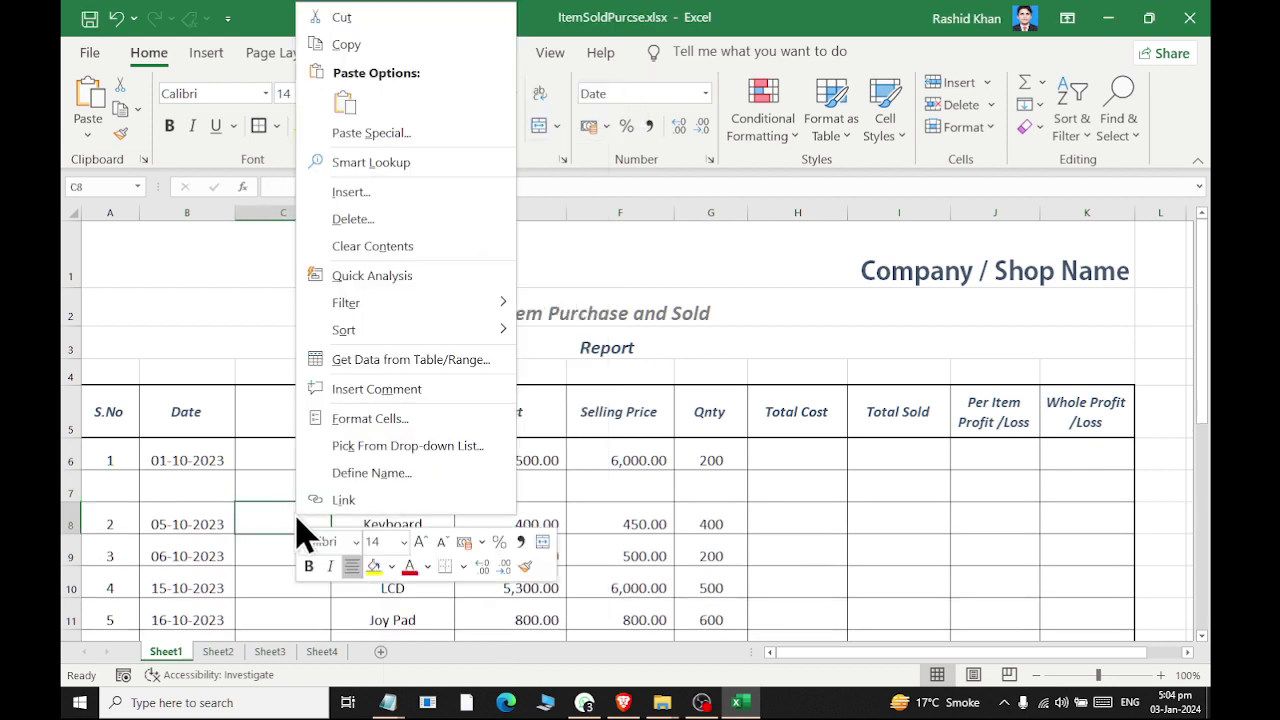
click(400, 218)
click(335, 238)
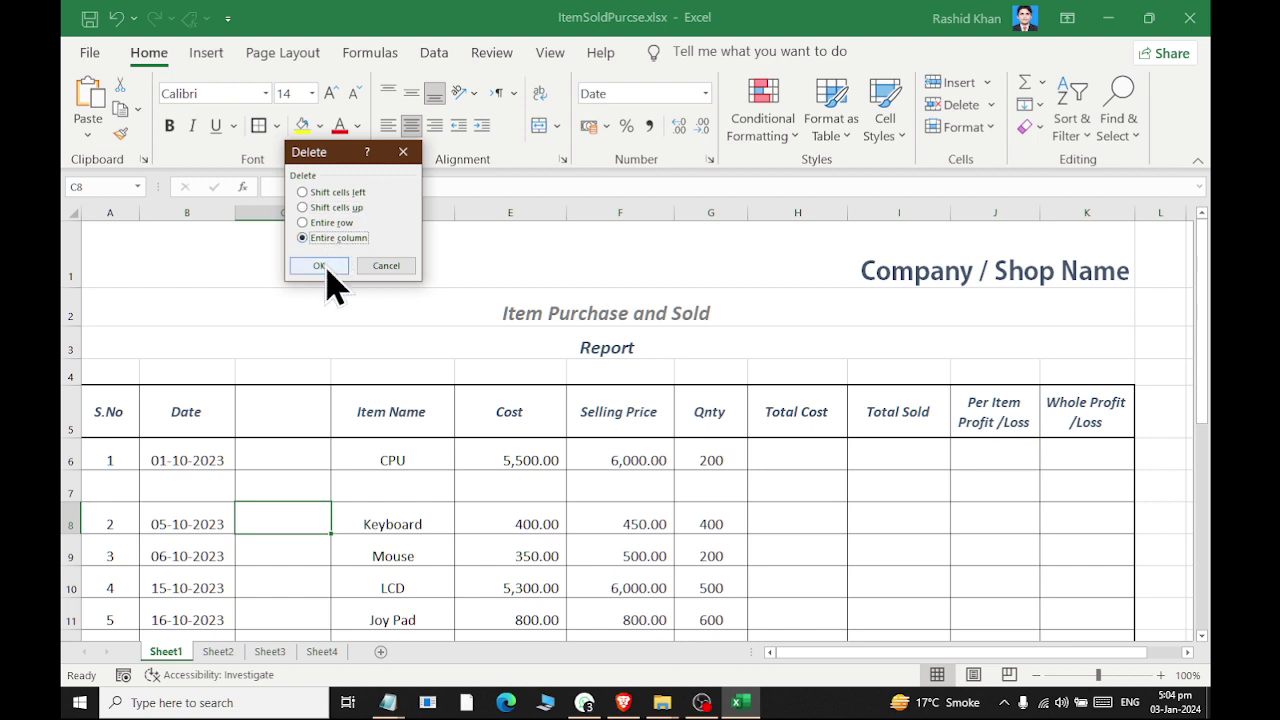
click(318, 265)
right_click(332, 490)
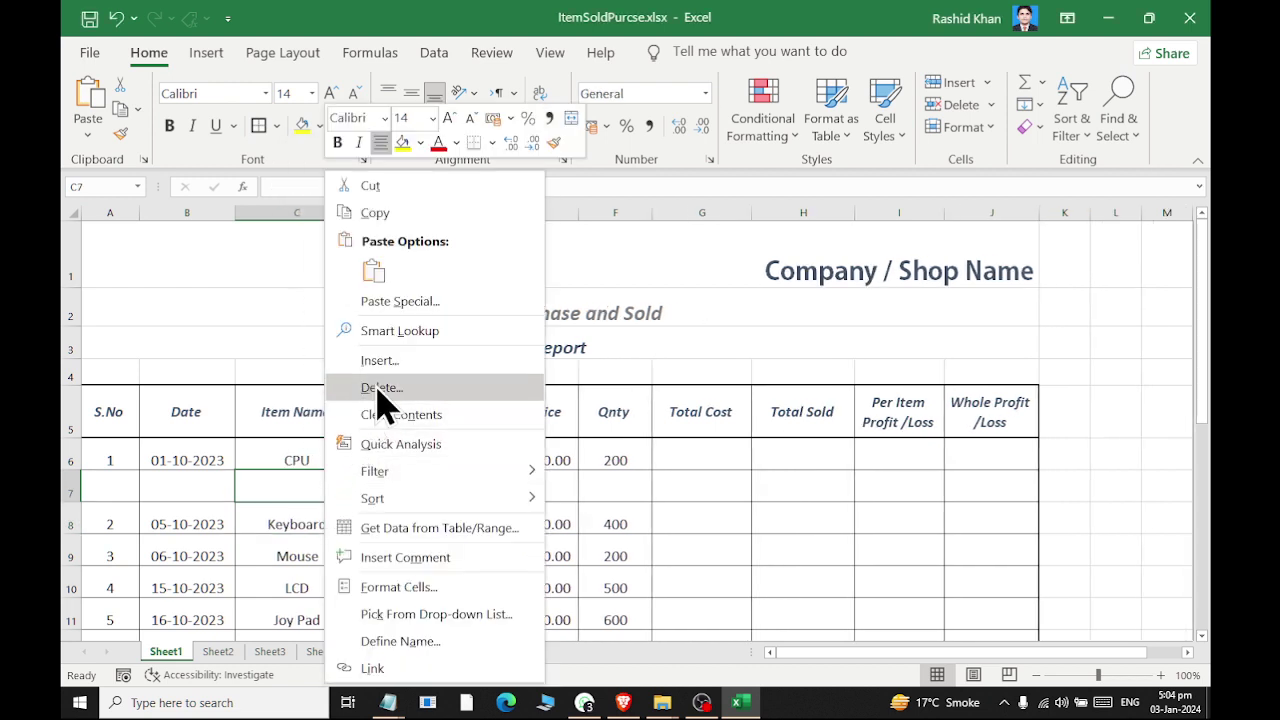
click(381, 387)
click(327, 383)
click(345, 427)
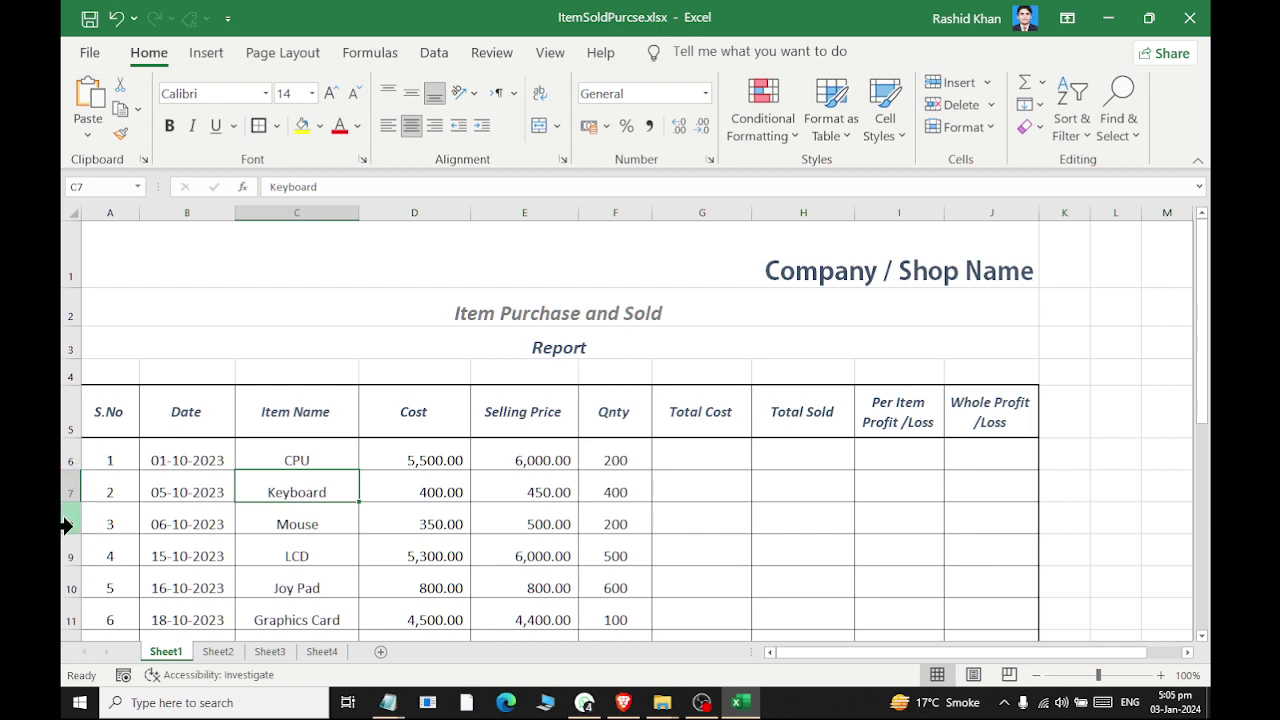
right_click(68, 524)
click(127, 347)
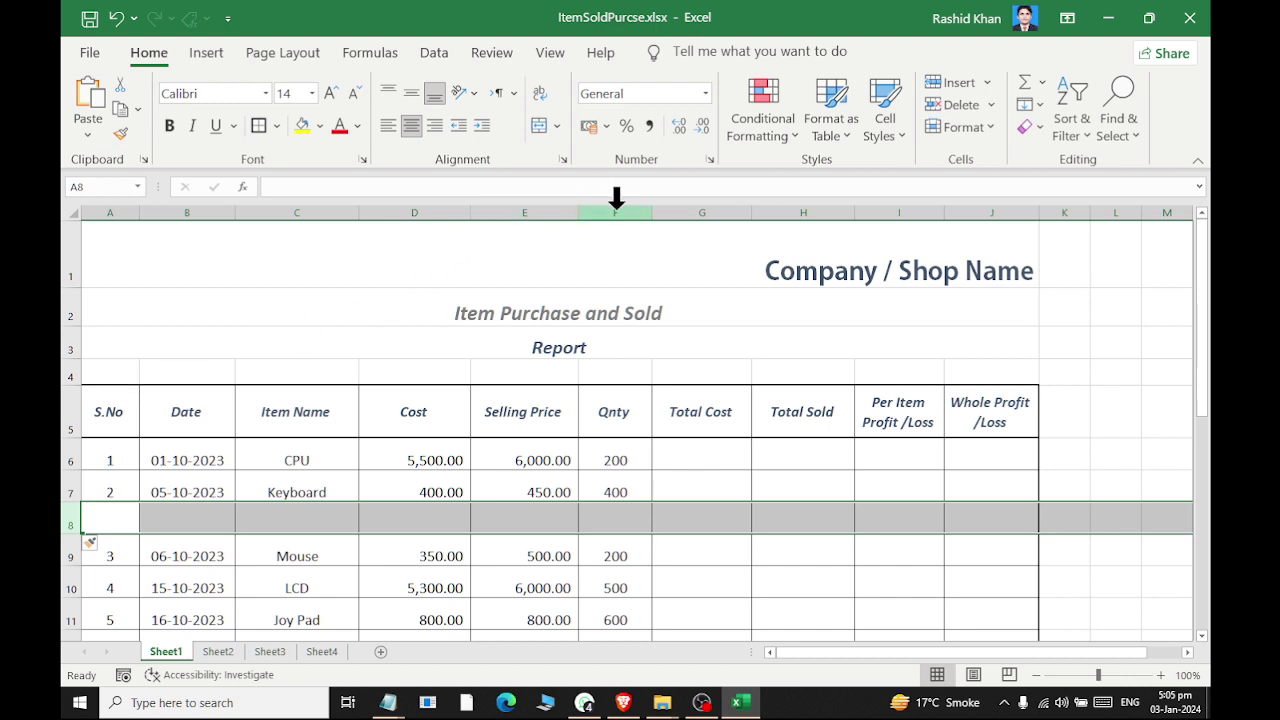
right_click(616, 200)
click(645, 365)
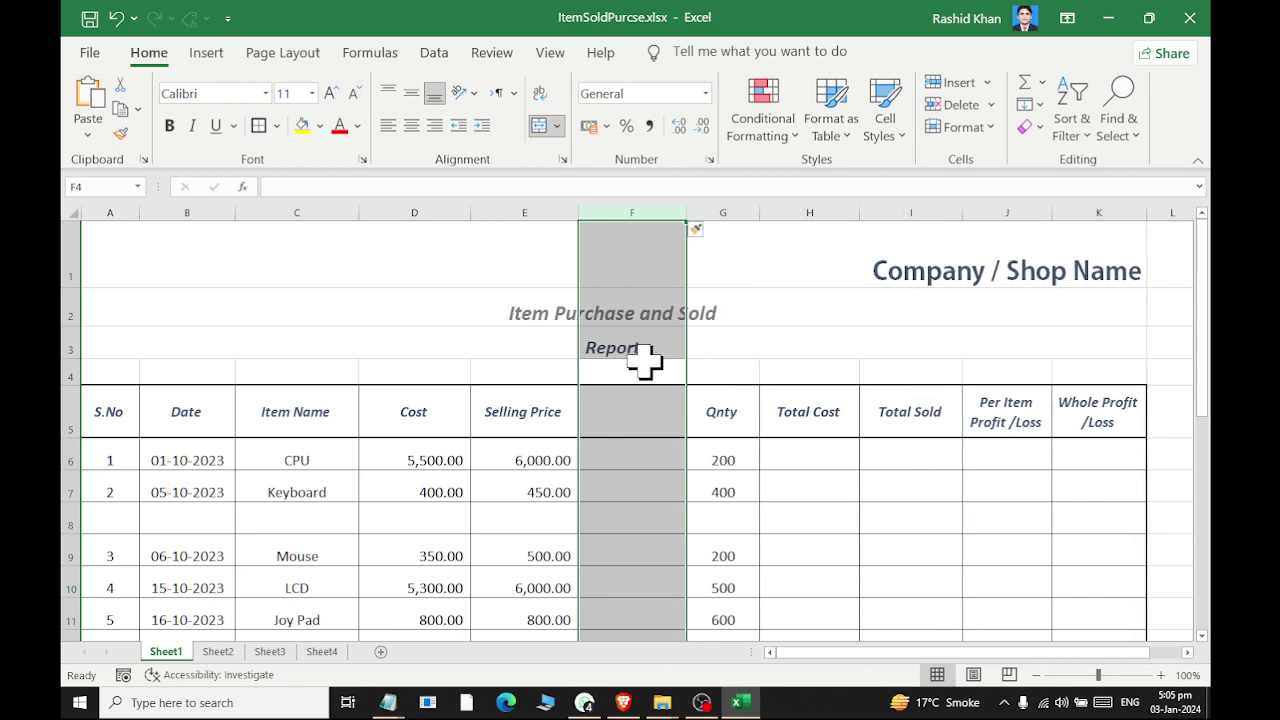
right_click(634, 212)
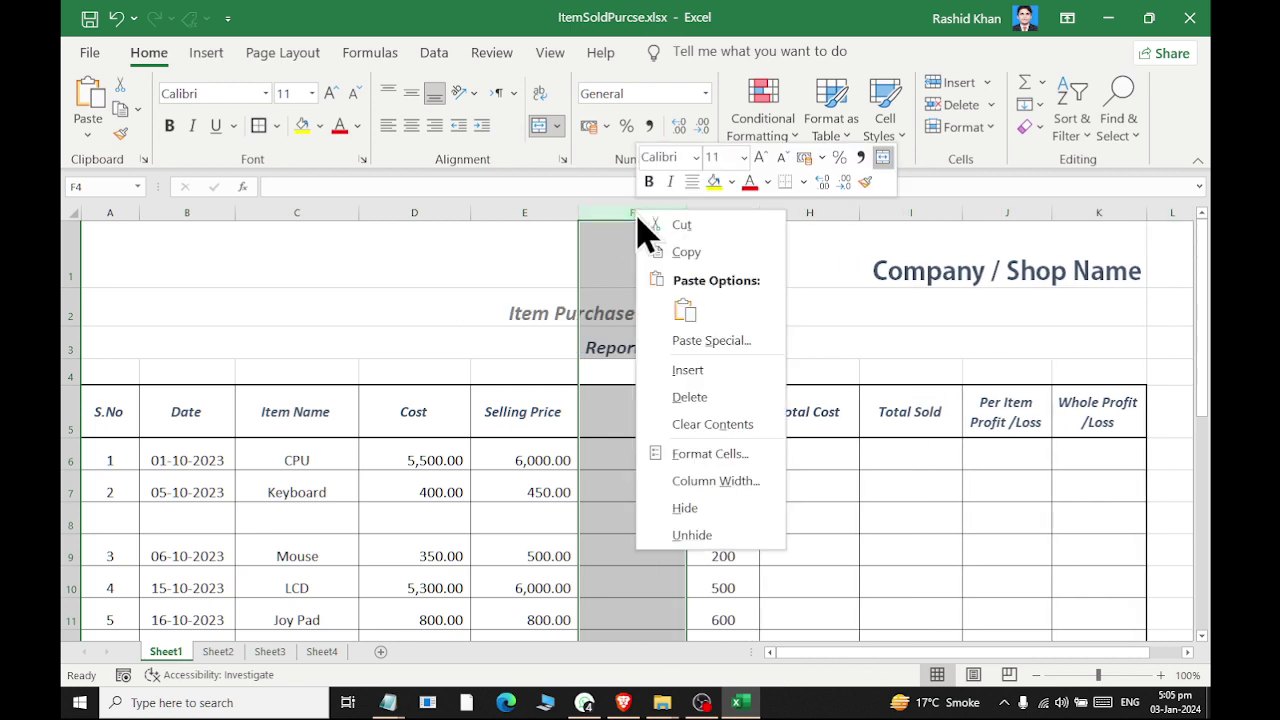
click(685, 397)
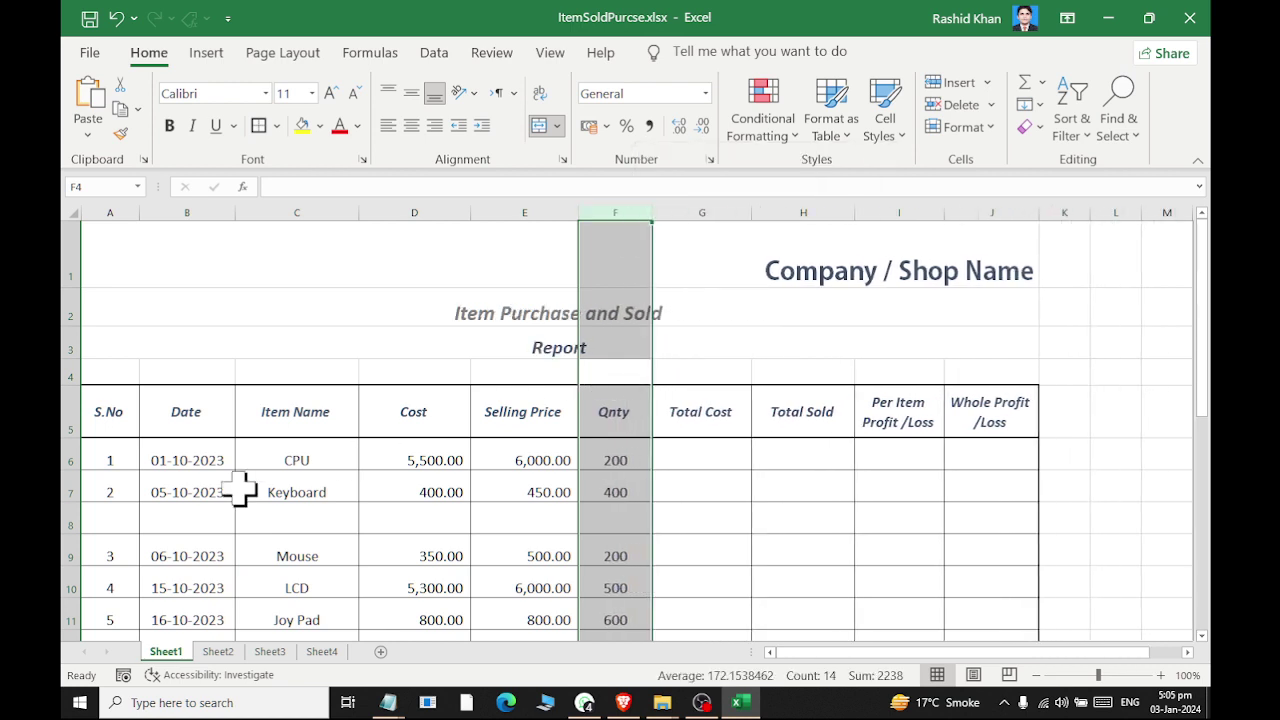
right_click(66, 518)
click(146, 363)
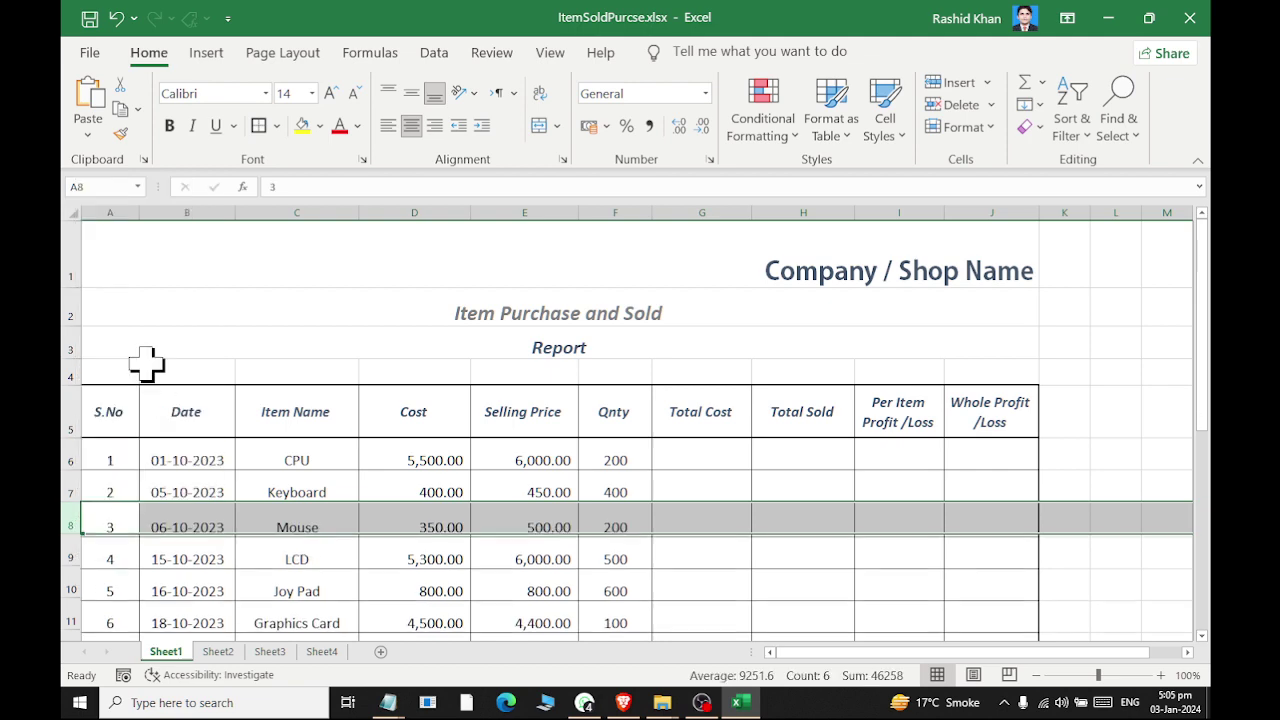
click(383, 486)
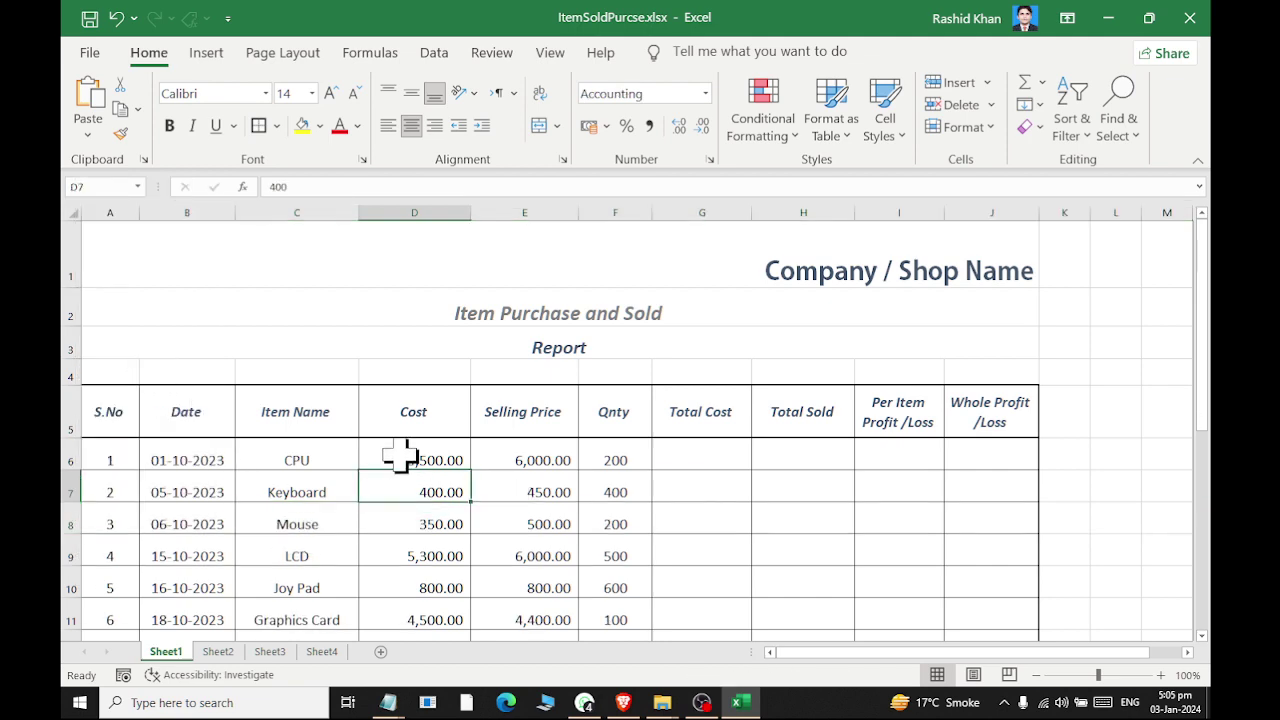
Fill header row A5:J5 dark brown and make its heading text white.
scroll(400, 456, down, 2)
scroll(427, 462, up, 2)
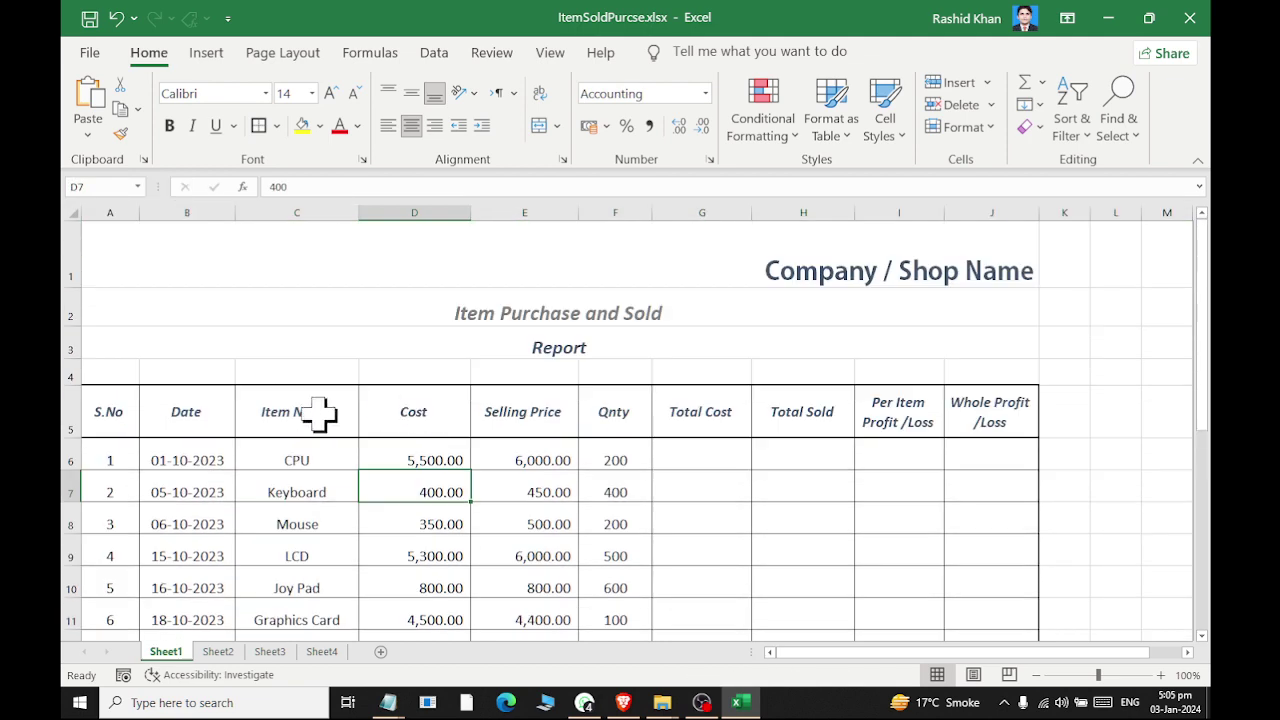
drag(110, 412, 985, 410)
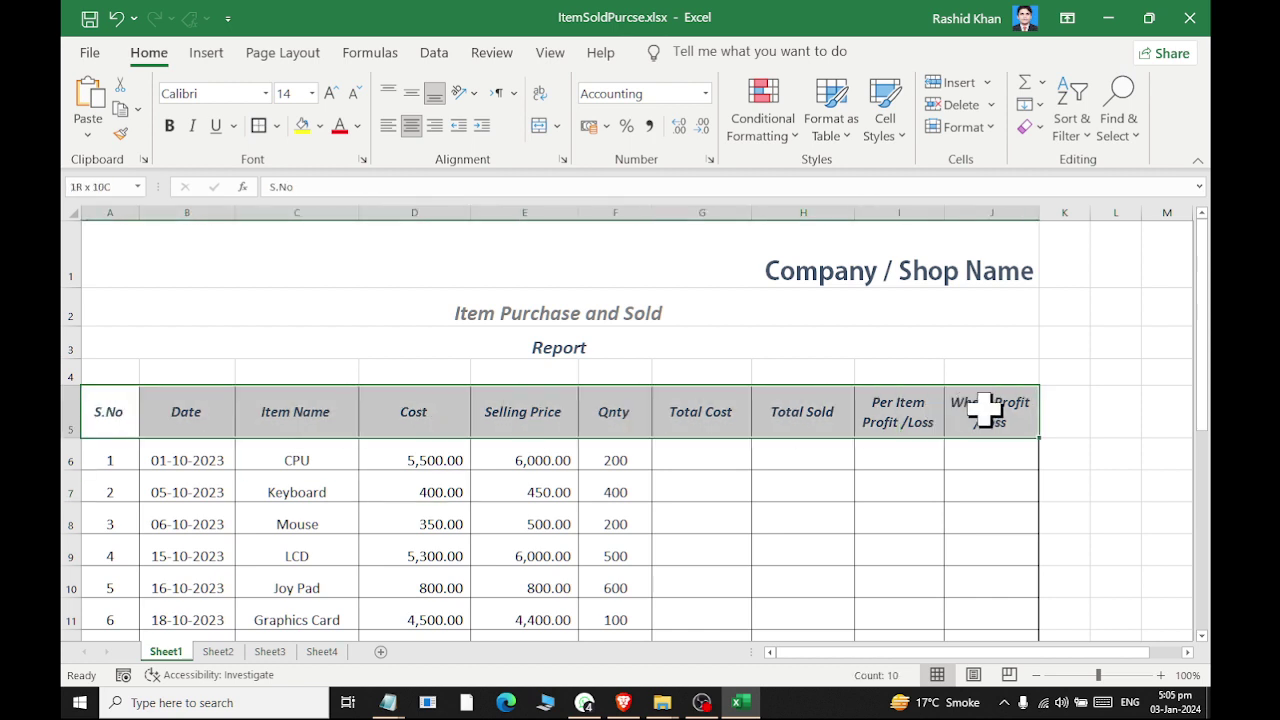
click(320, 126)
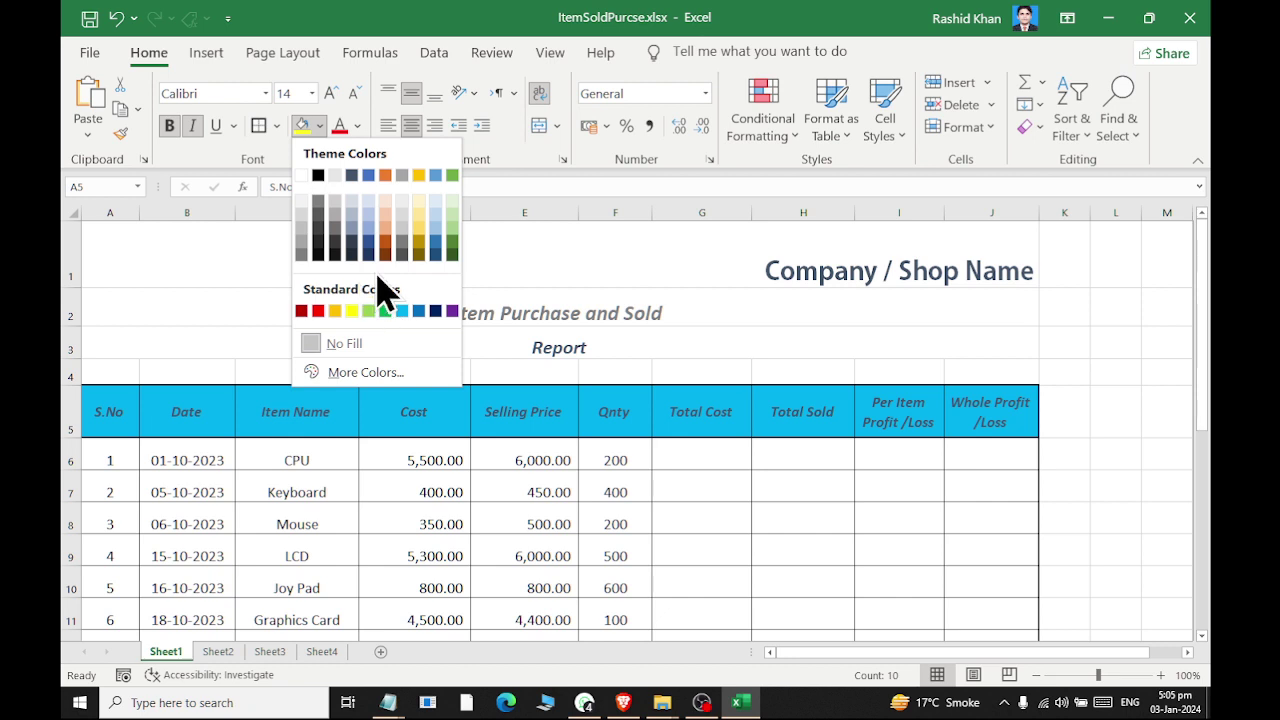
click(384, 254)
click(357, 126)
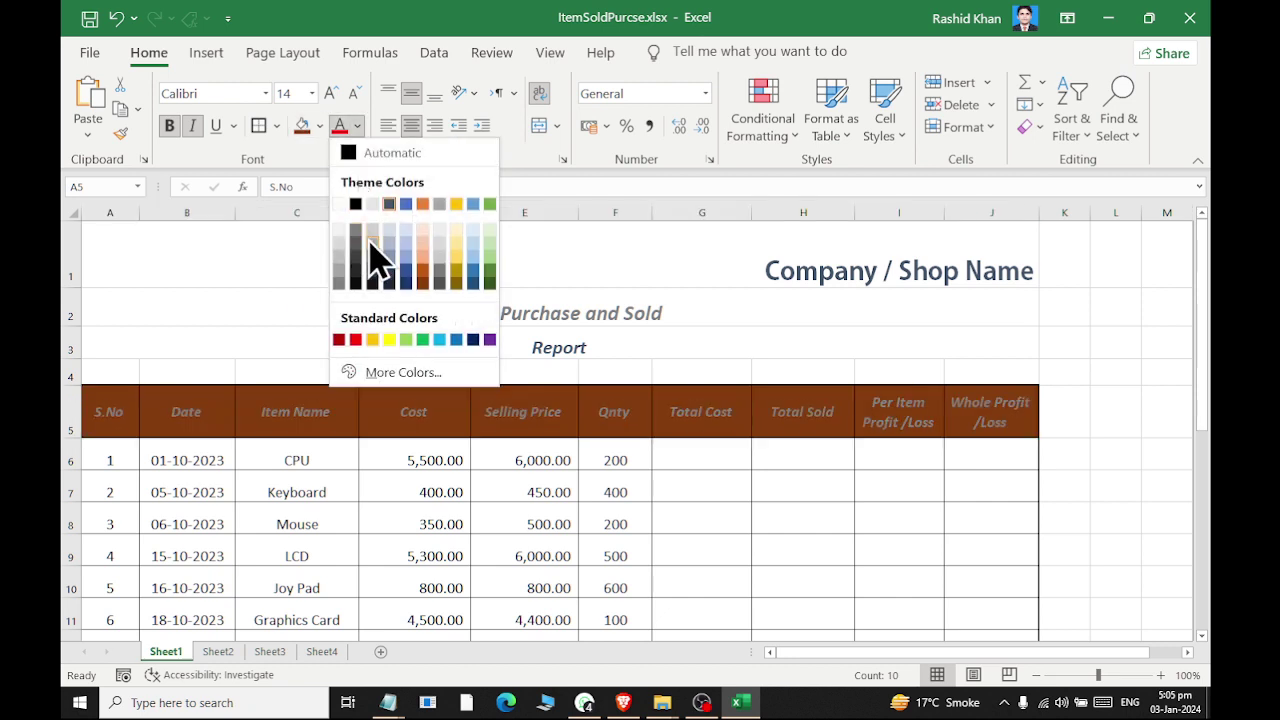
click(424, 236)
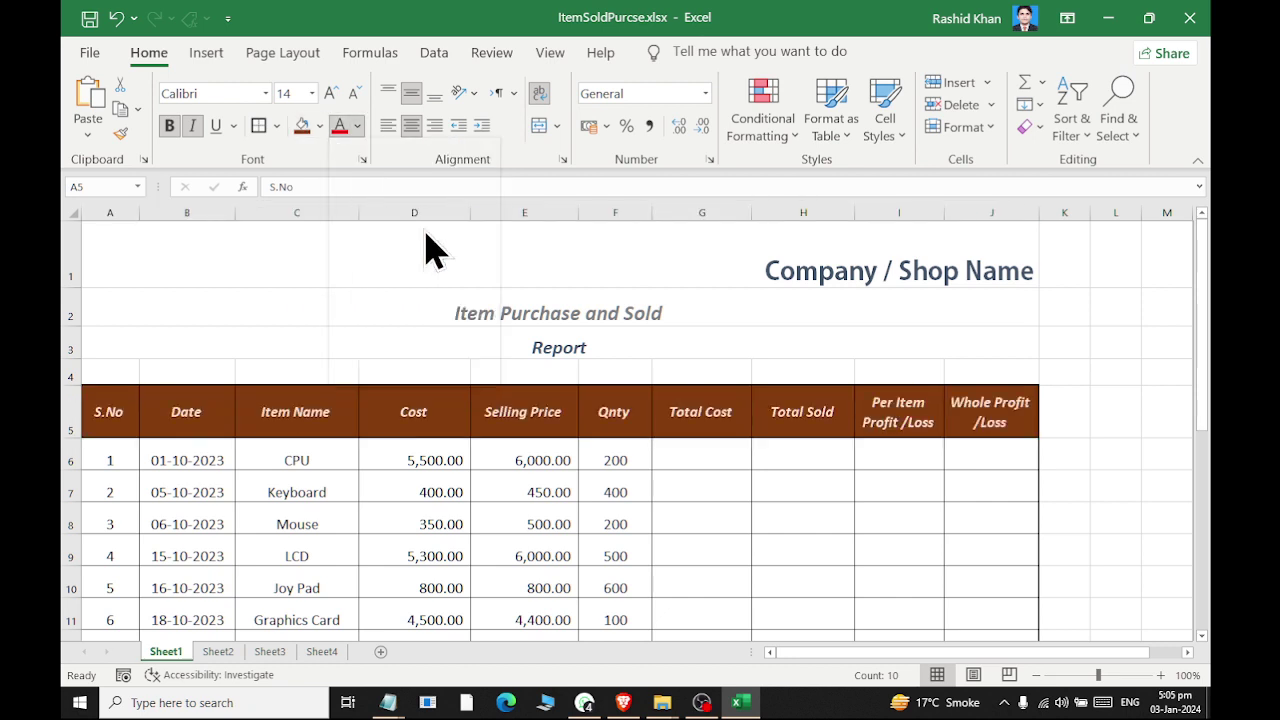
drag(109, 491, 1000, 492)
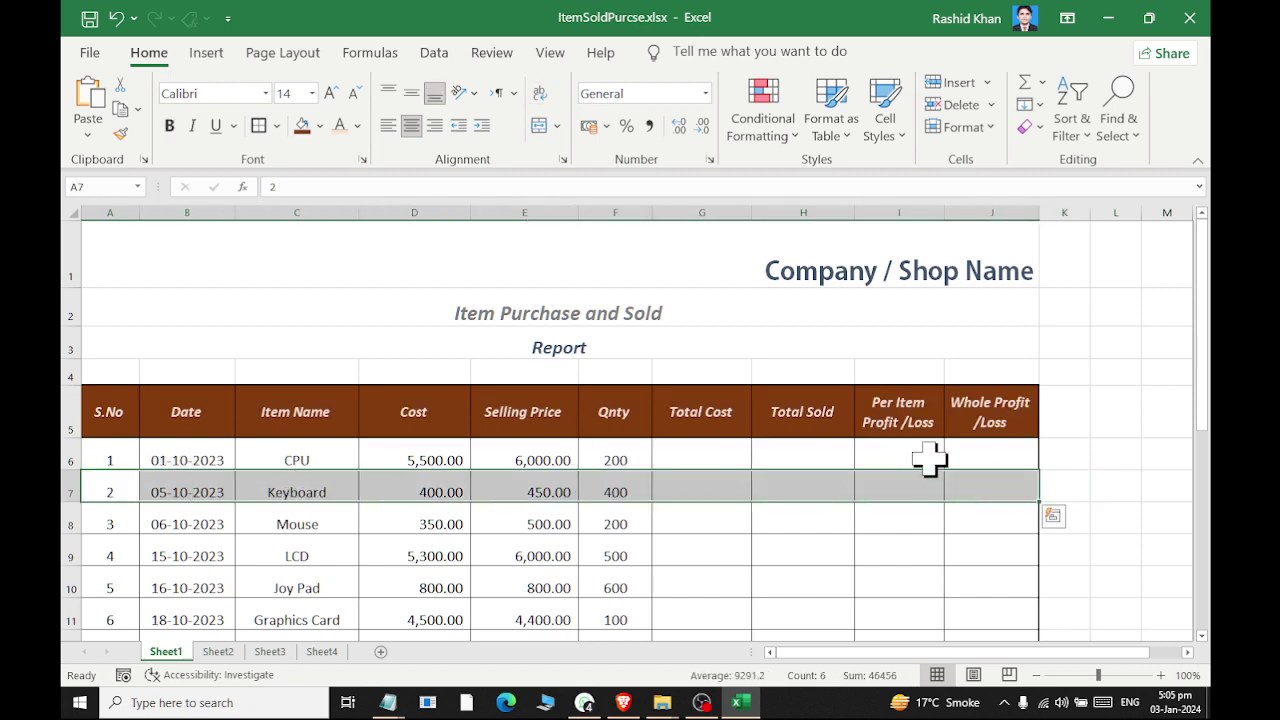
Fill the Keyboard row light peach, undoing an accidental light orange text colour first.
click(340, 125)
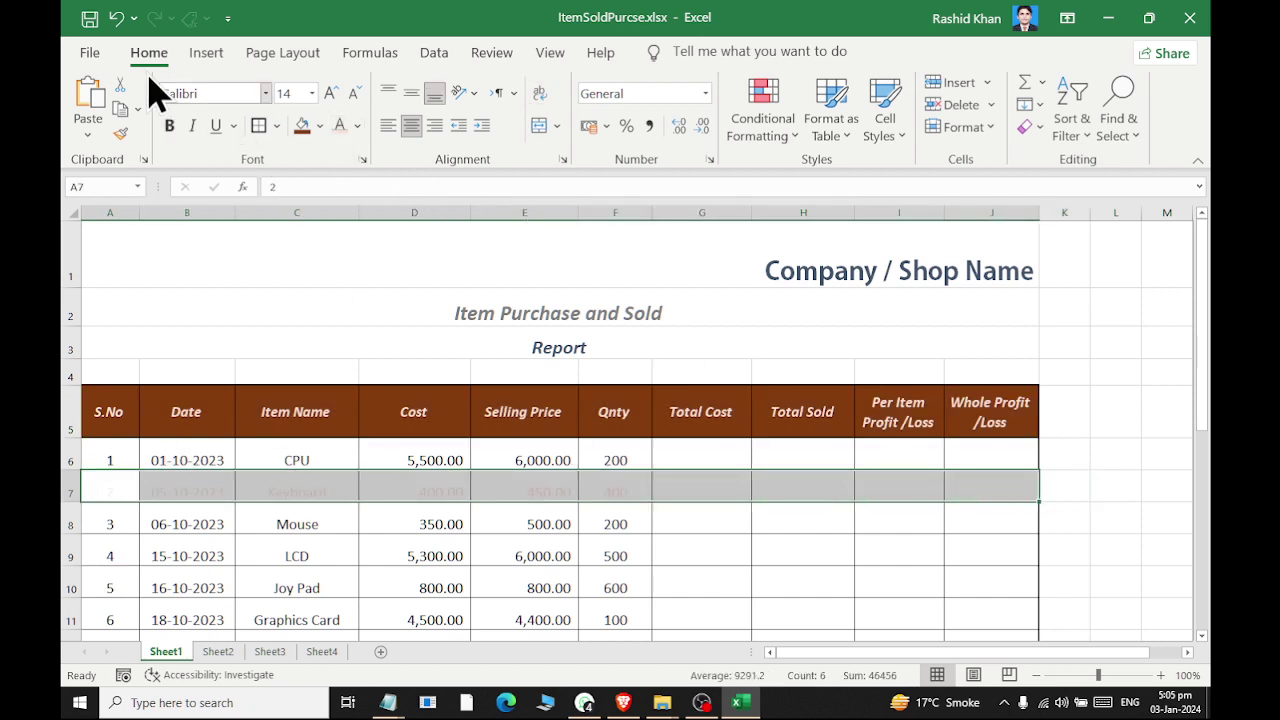
click(116, 18)
click(319, 125)
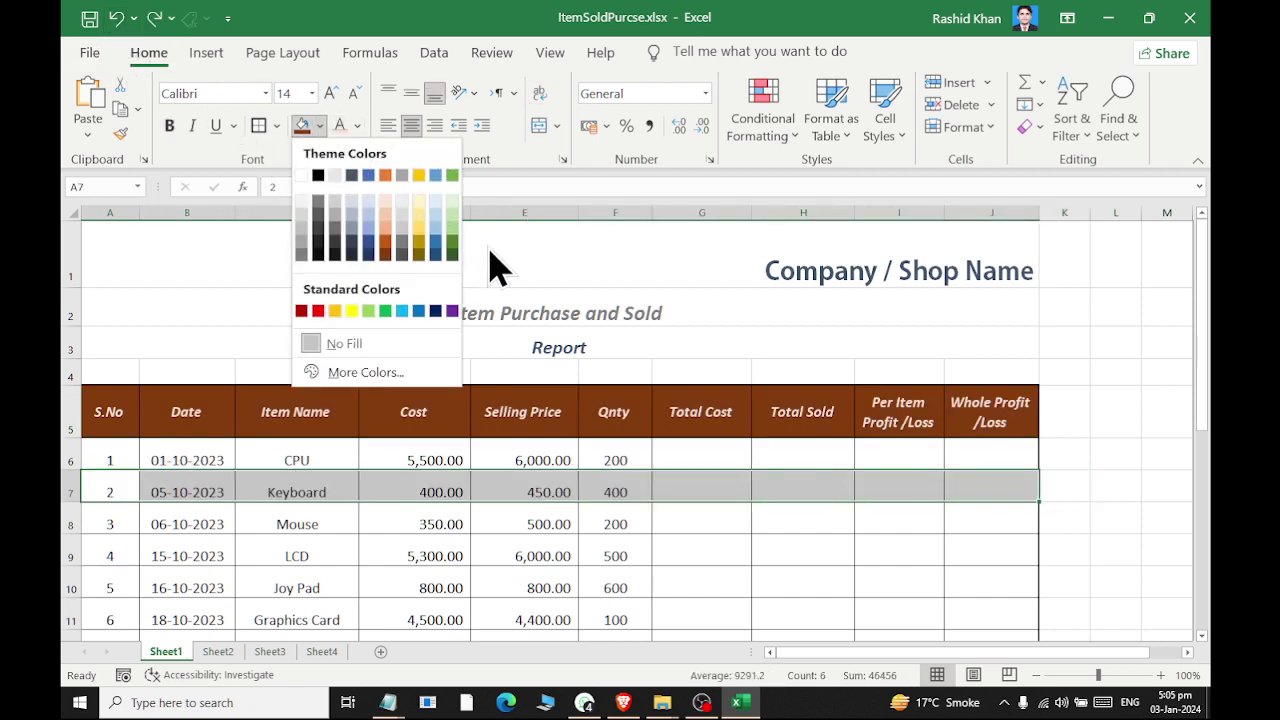
click(385, 194)
Shade the LCD, Graphics Card and Lan Card rows with the same peach fill.
drag(104, 554, 1020, 540)
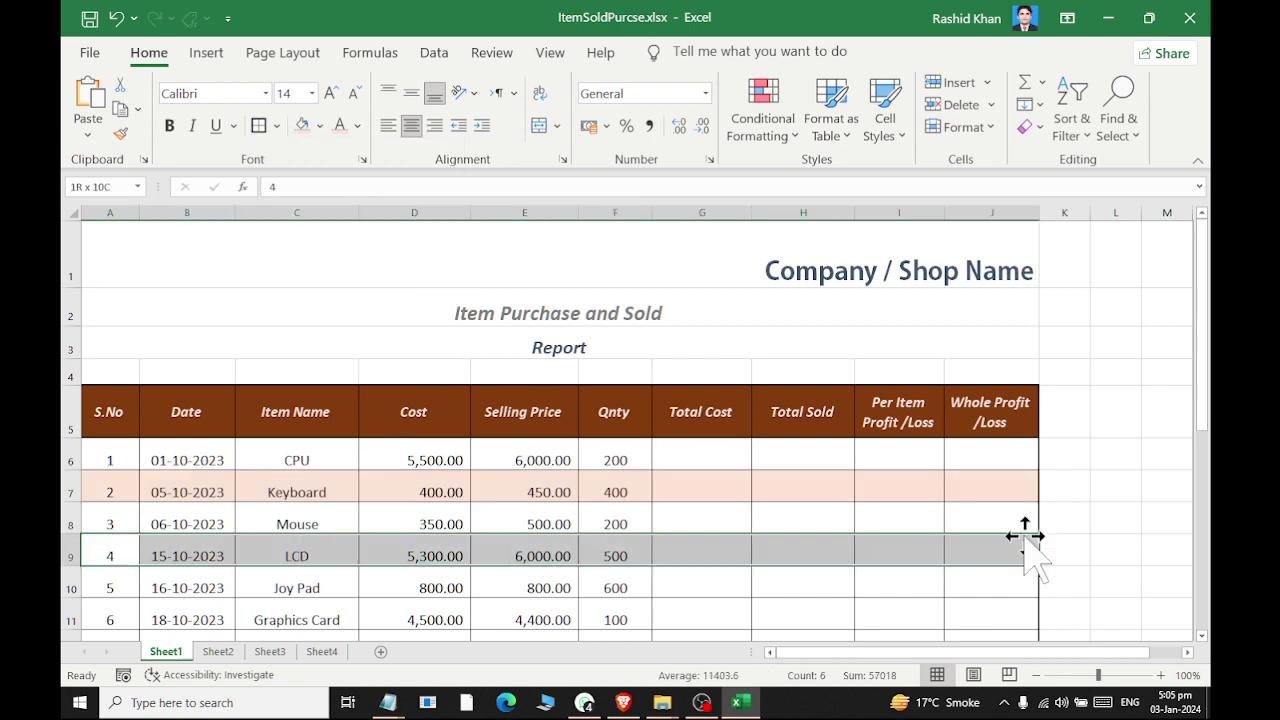
click(302, 125)
drag(105, 618, 1020, 614)
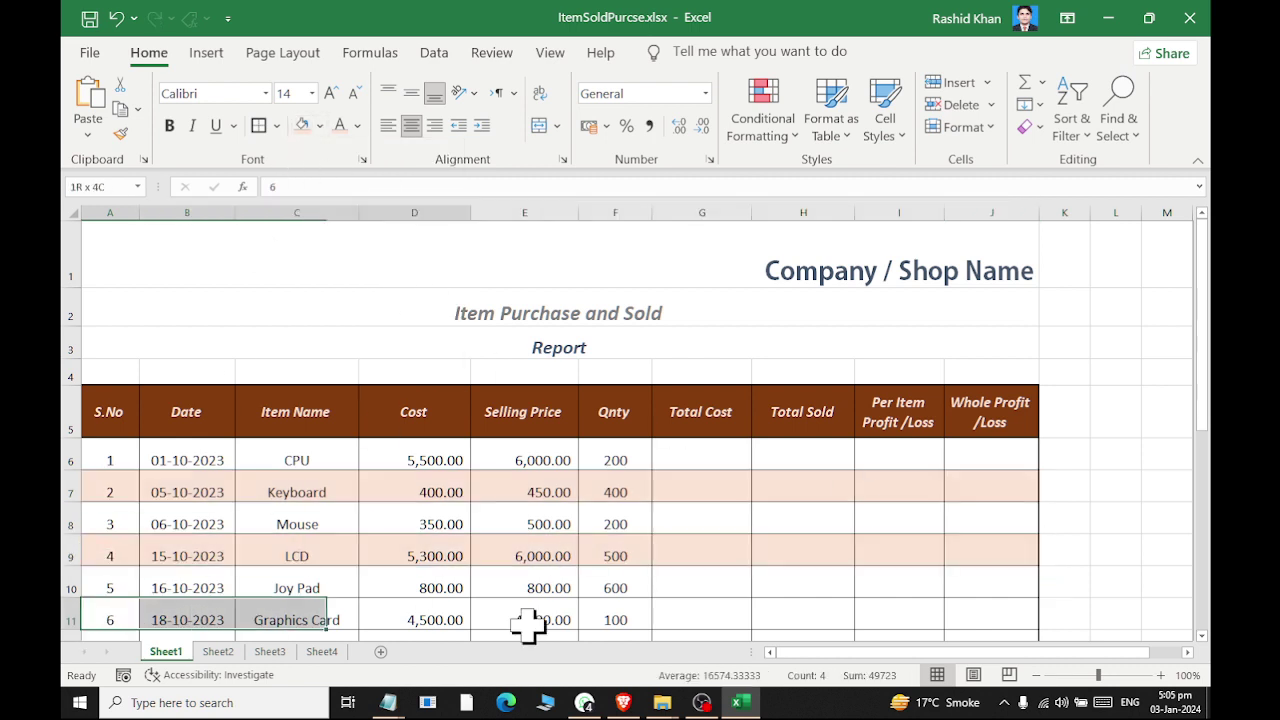
click(302, 125)
scroll(286, 340, down, 2)
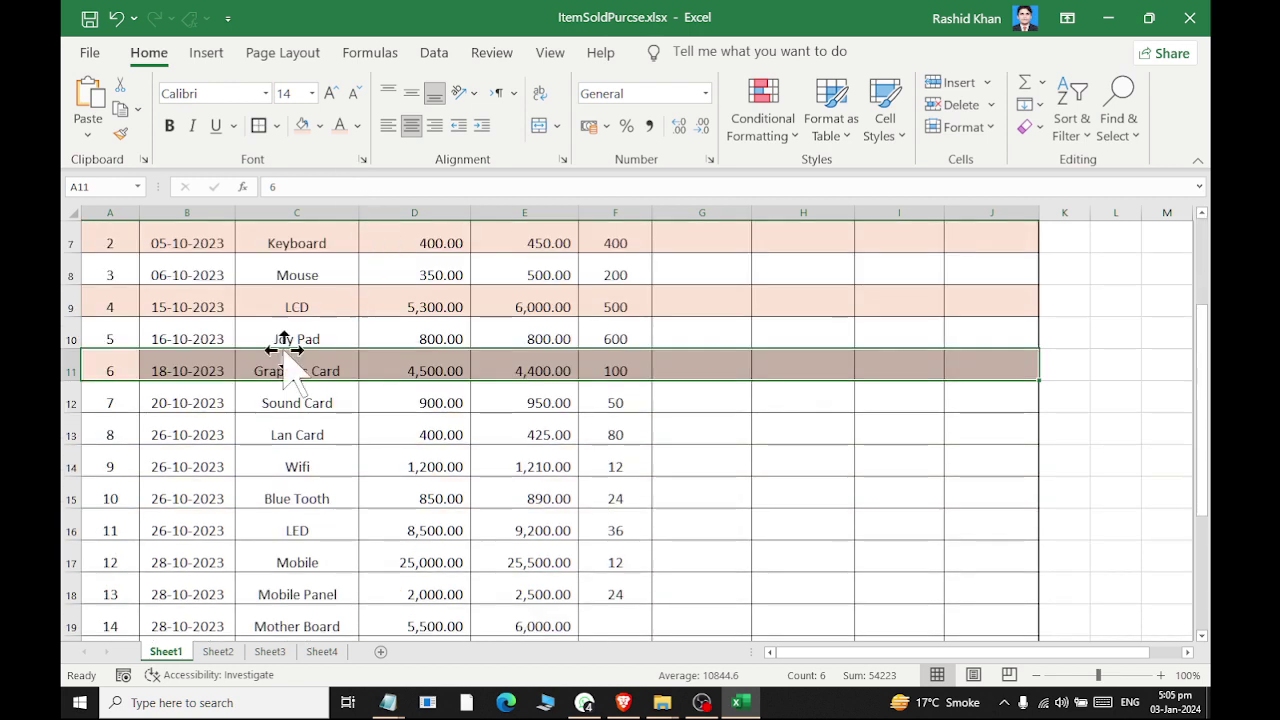
click(112, 428)
drag(145, 424, 966, 428)
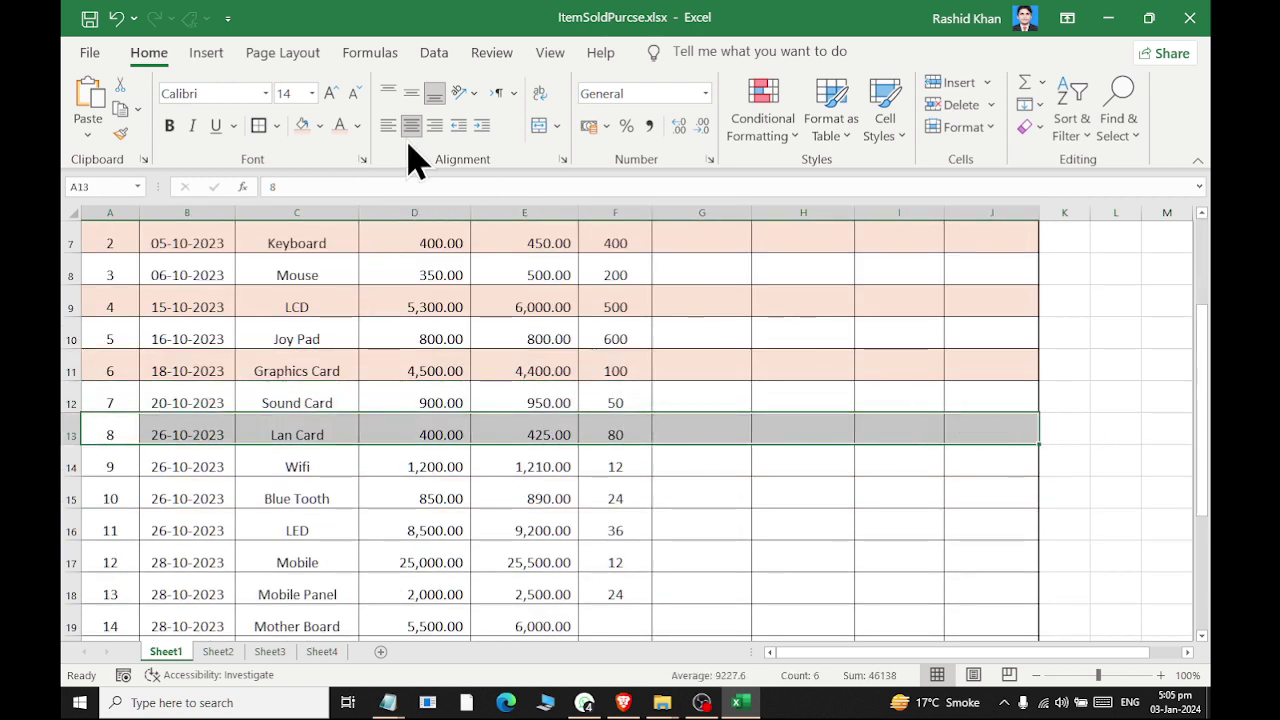
click(302, 125)
Shade the Blue Tooth, Mobile, Mother Board and number 16 rows peach.
drag(105, 505, 980, 495)
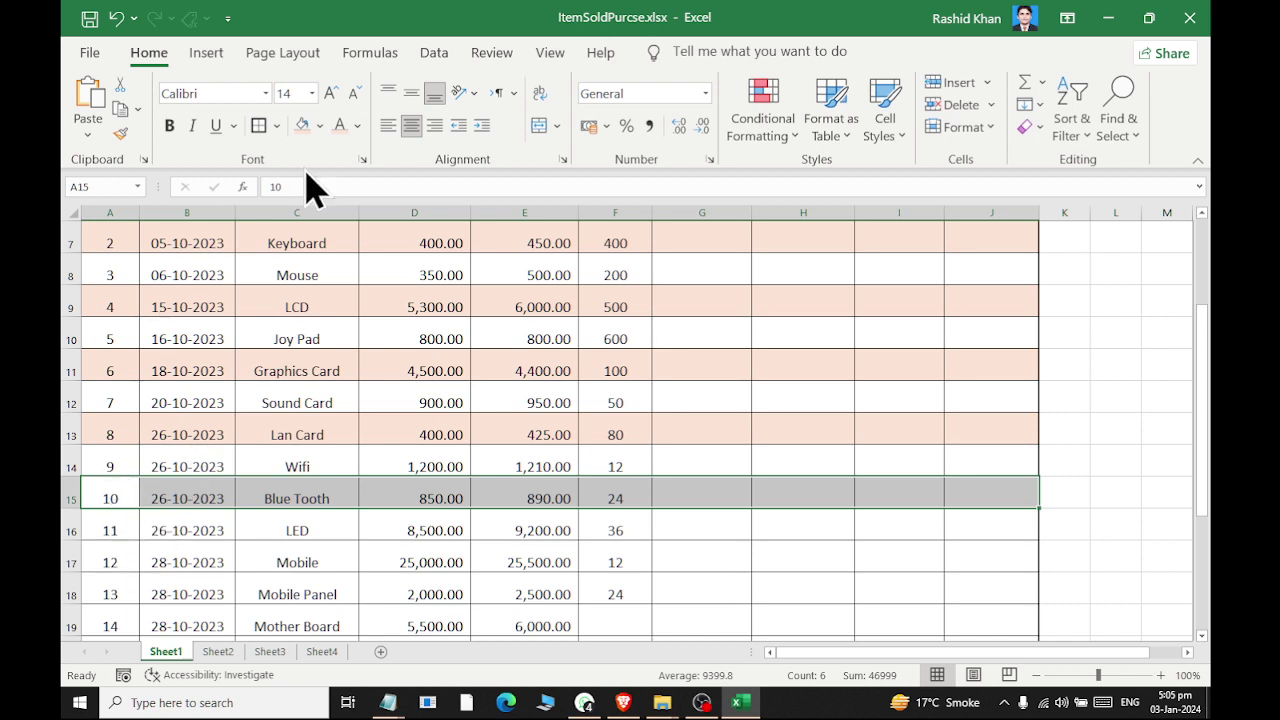
click(302, 125)
mouse_move(106, 562)
mouse_down()
mouse_move(1063, 557)
mouse_move(997, 558)
mouse_up()
click(302, 125)
scroll(258, 312, down, 2)
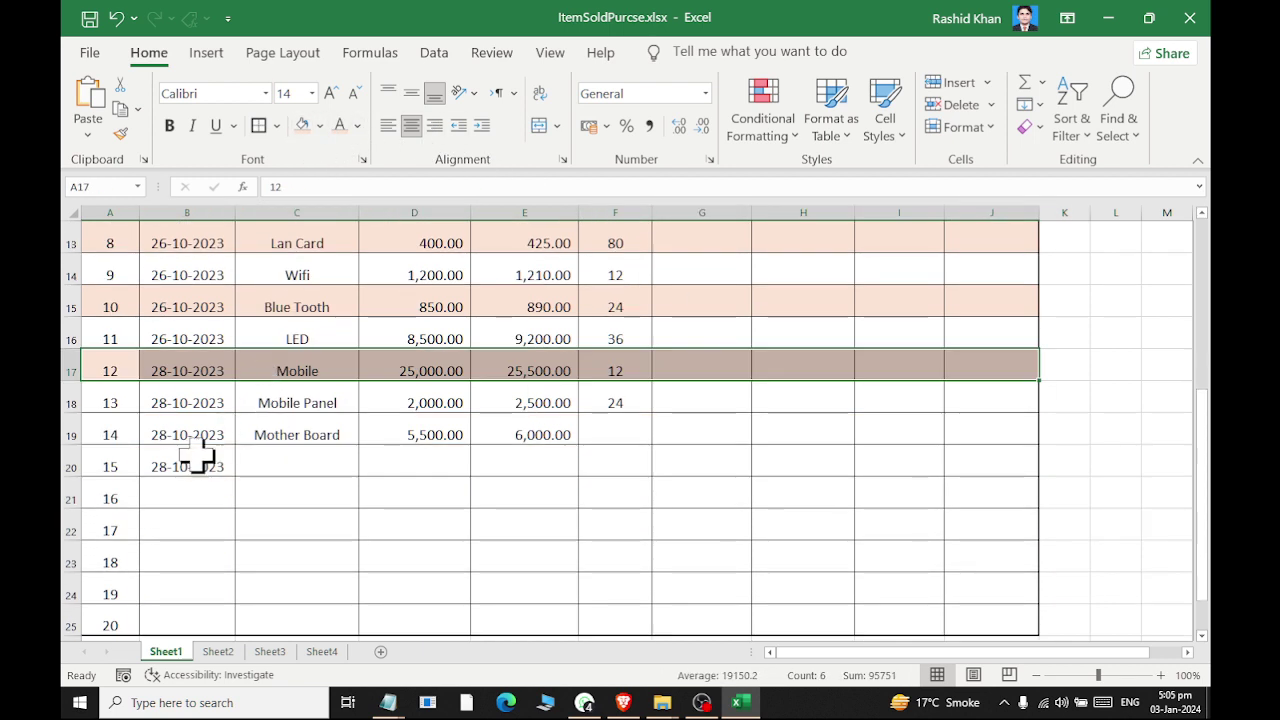
drag(107, 436, 1017, 433)
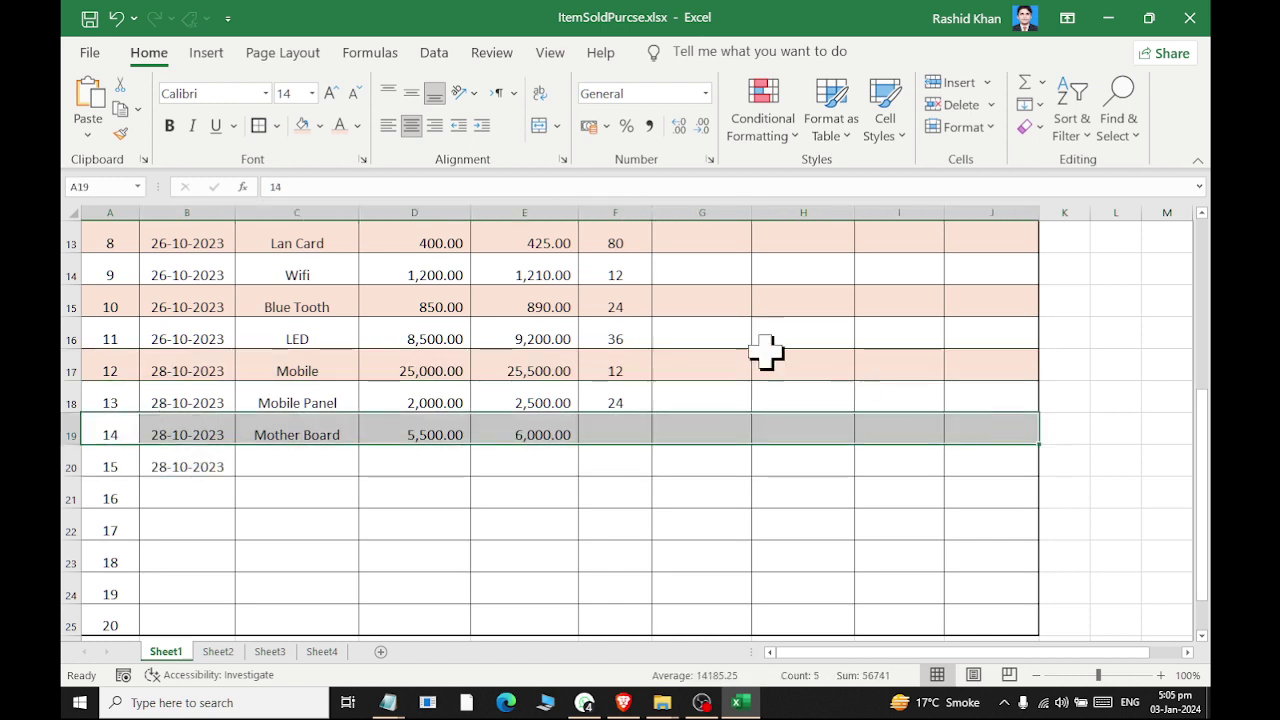
click(302, 125)
drag(107, 498, 1015, 500)
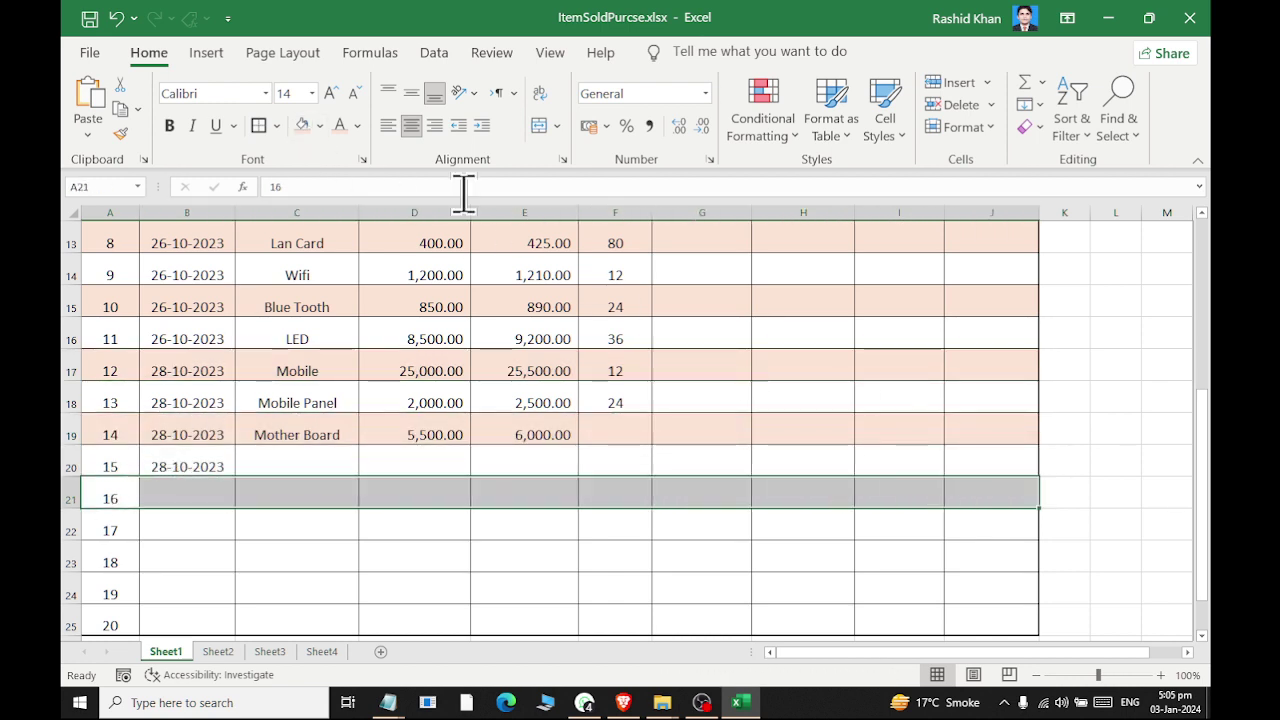
click(302, 125)
Shade the rows numbered 17 and 19 peach.
scroll(320, 243, down, 1)
drag(110, 434, 1020, 425)
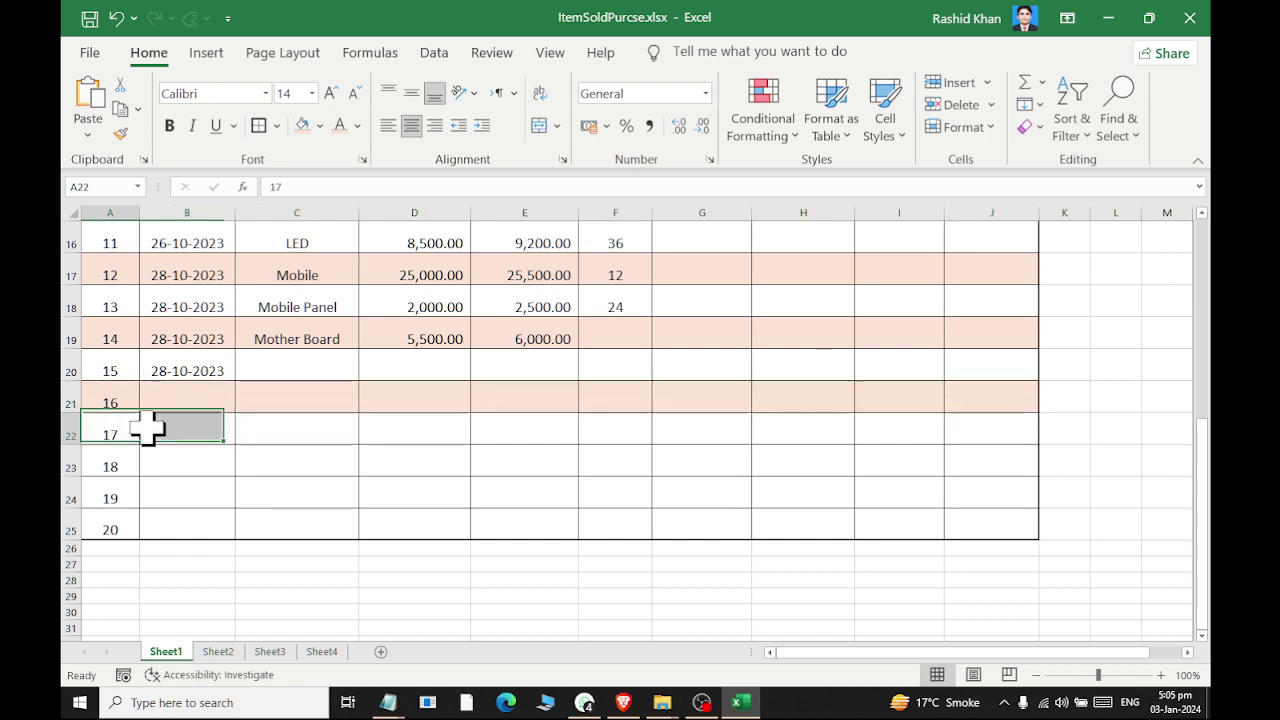
click(302, 125)
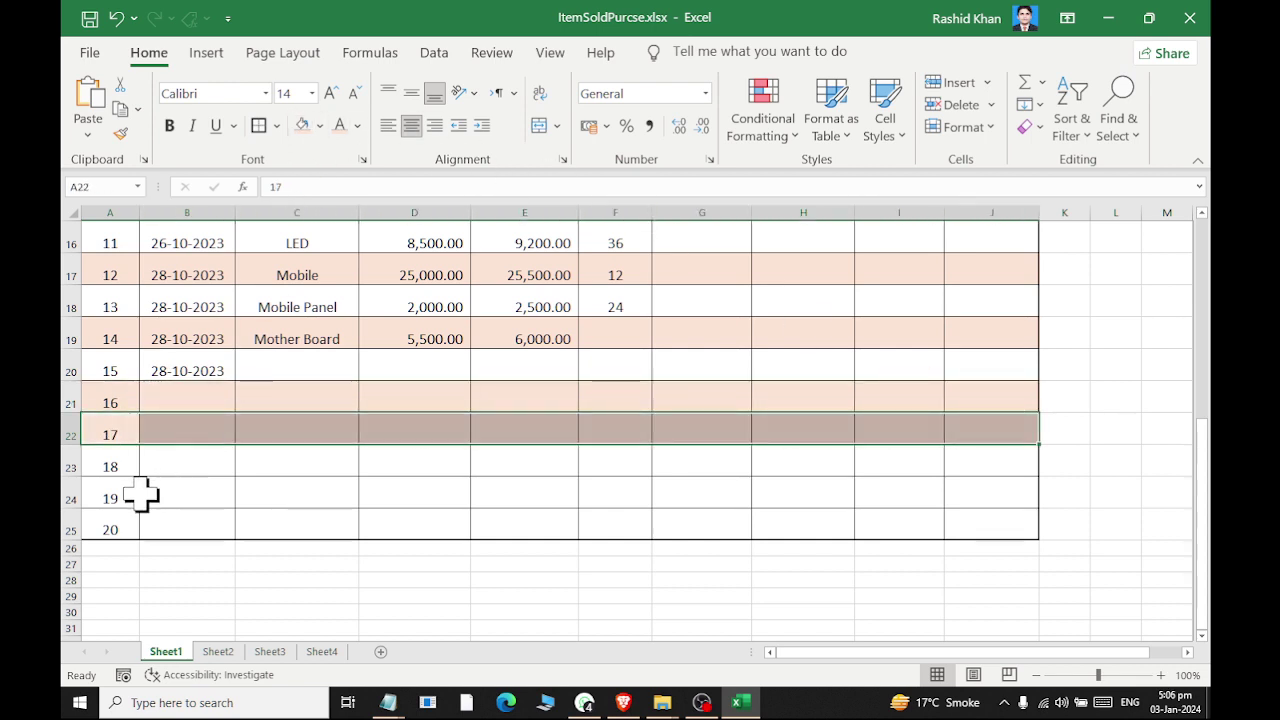
drag(125, 495, 985, 490)
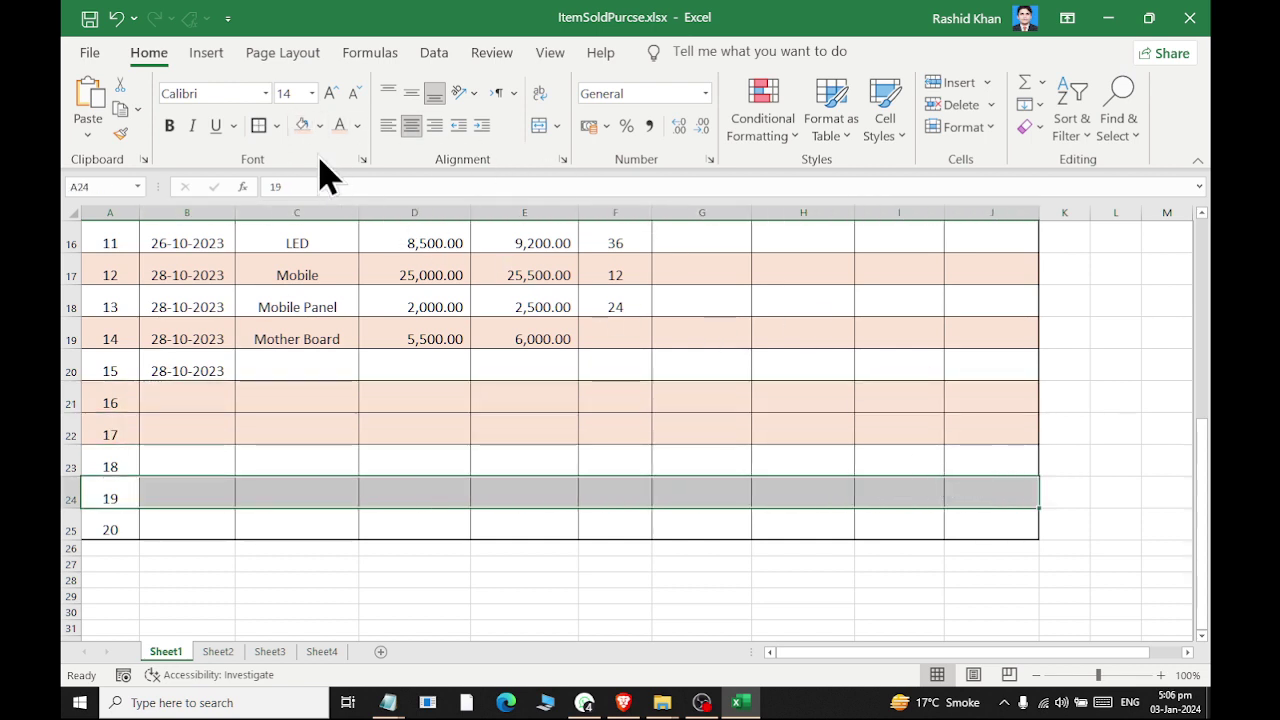
click(302, 125)
Remove the mistaken fill from rows numbered 17, 18 and 19 with No Fill.
click(175, 430)
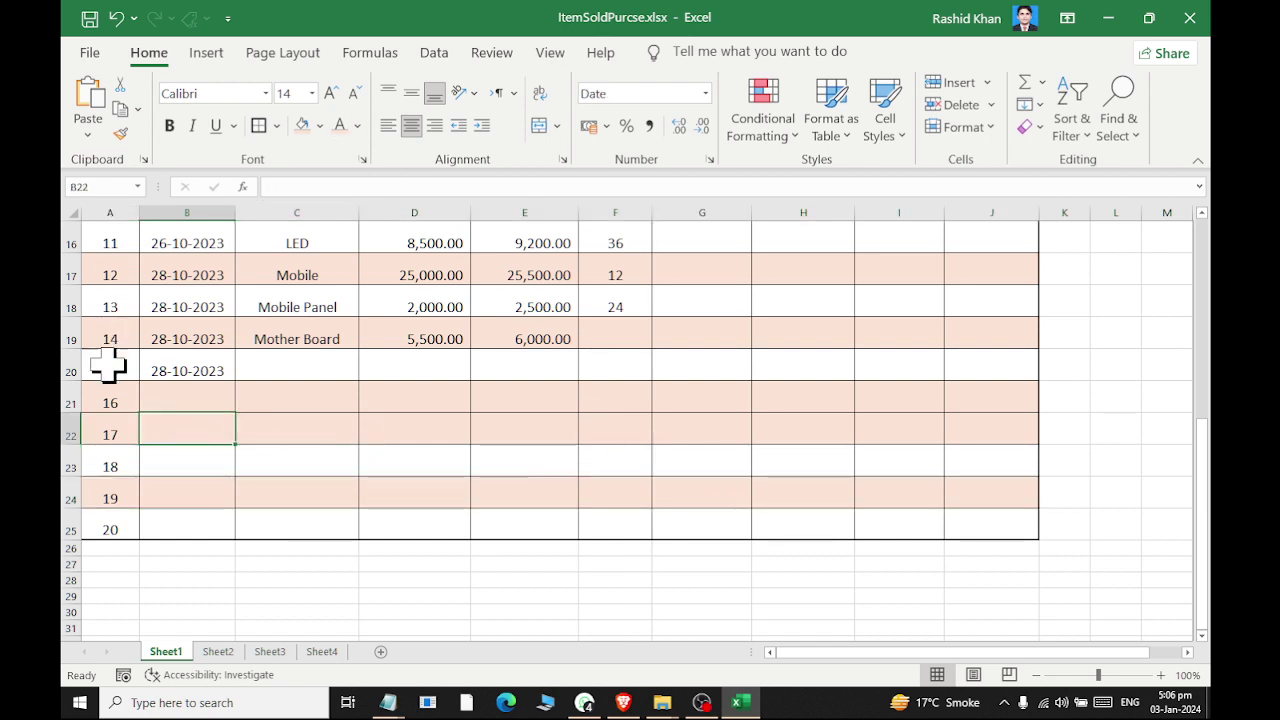
drag(104, 430, 1025, 432)
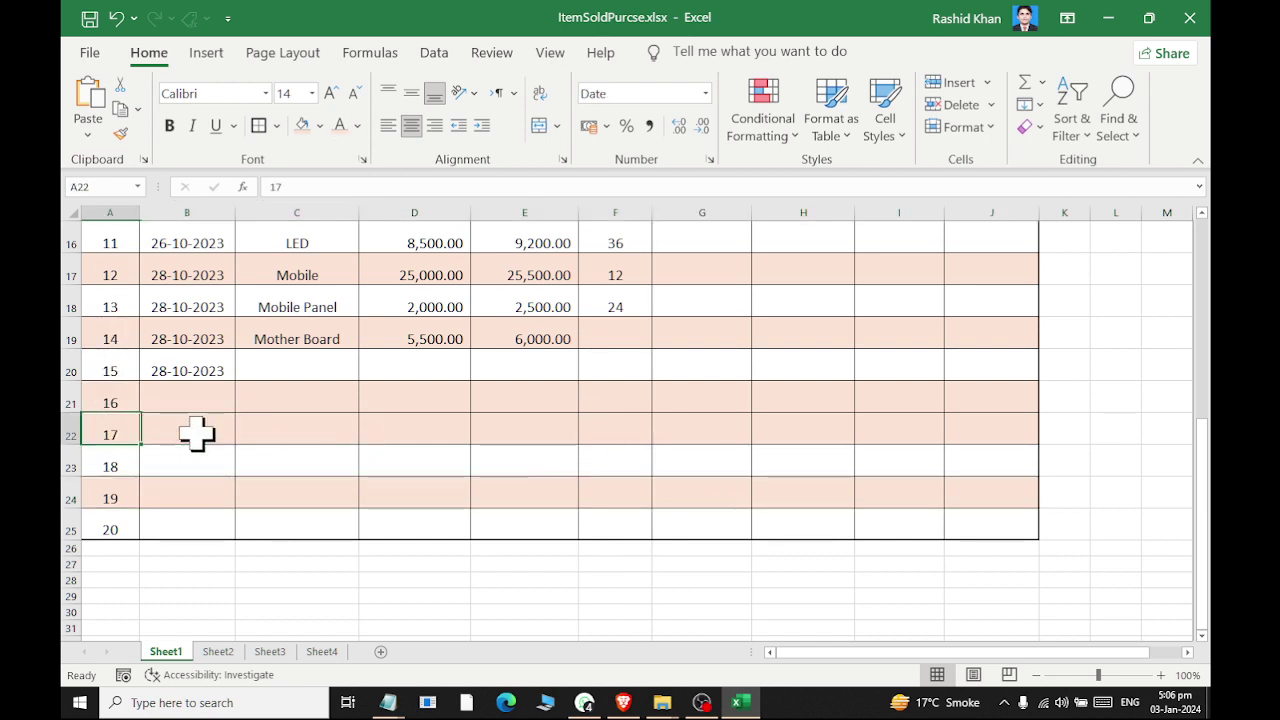
click(319, 125)
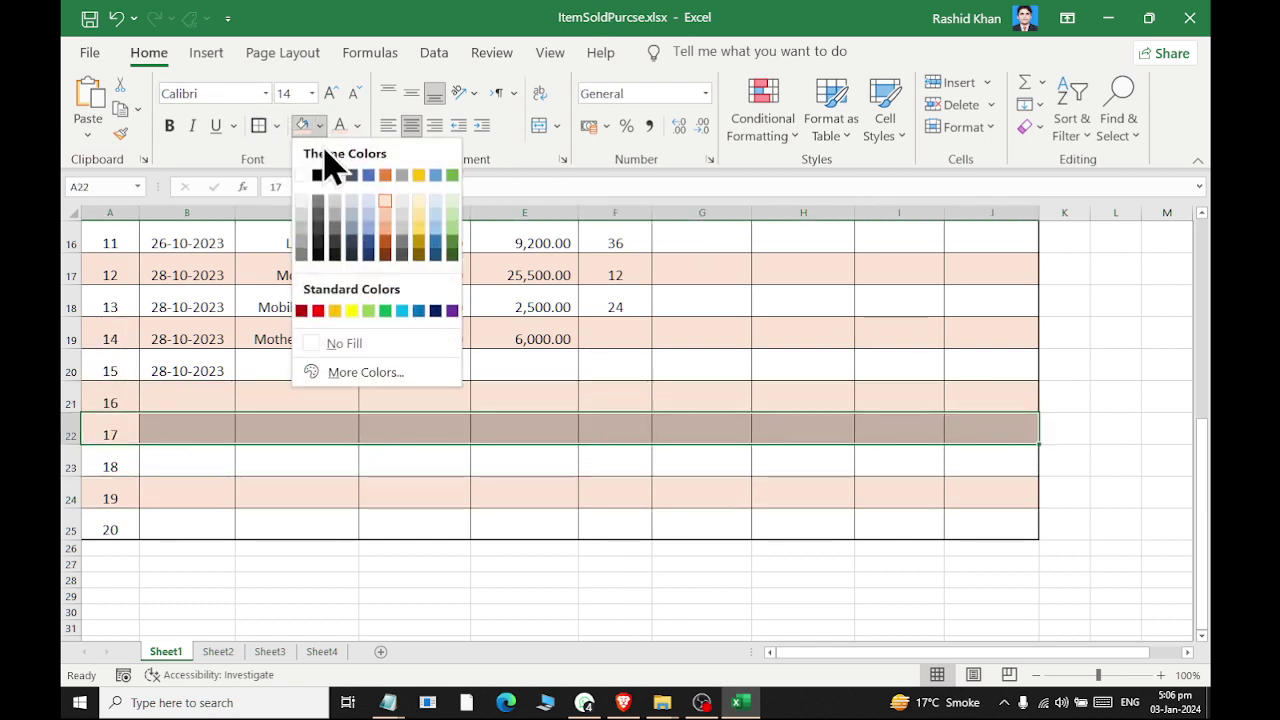
click(344, 343)
click(110, 466)
drag(105, 470, 1014, 497)
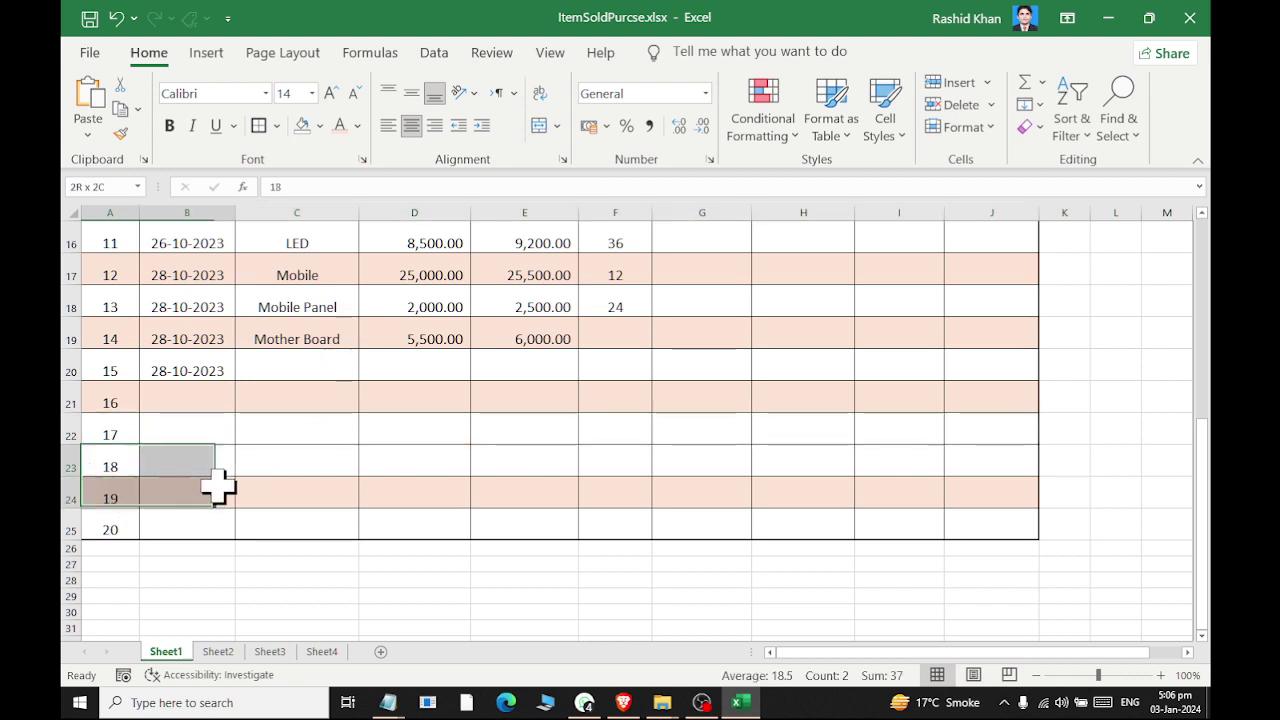
click(319, 125)
click(335, 343)
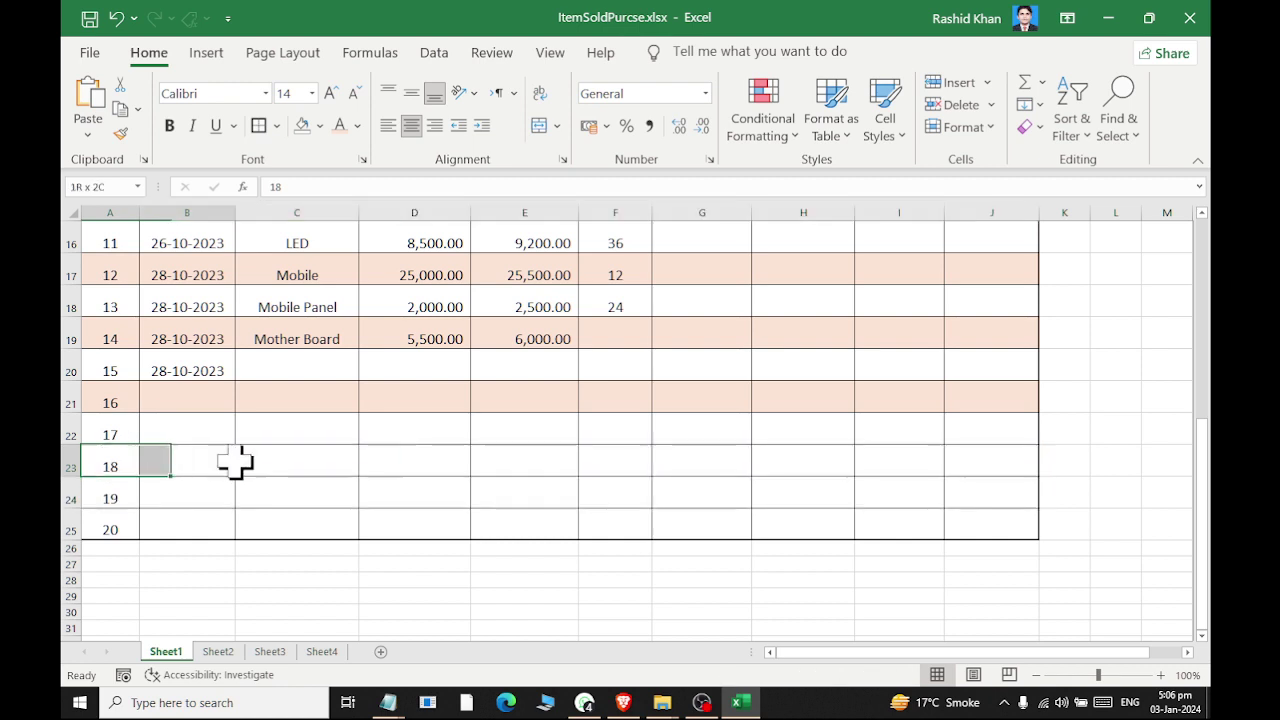
Shade the row numbered 18 peach and select the last row, numbered 20.
drag(150, 466, 1020, 466)
click(319, 125)
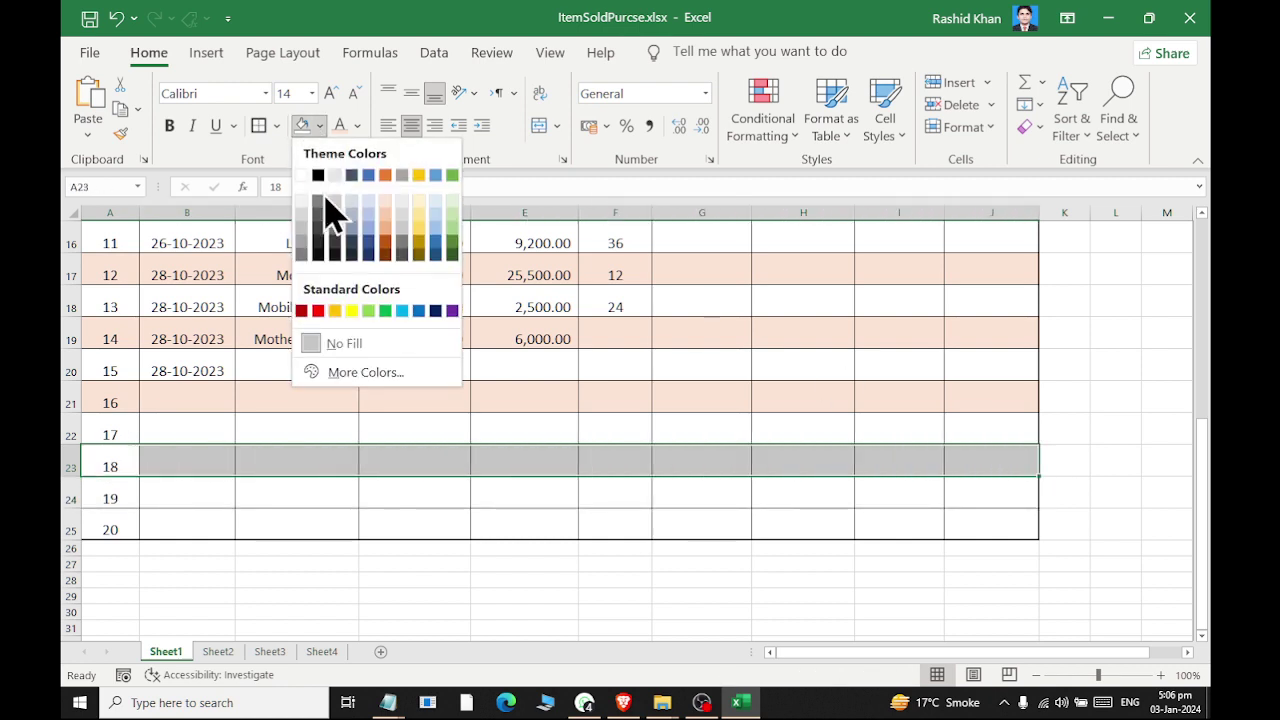
click(391, 217)
drag(130, 525, 975, 520)
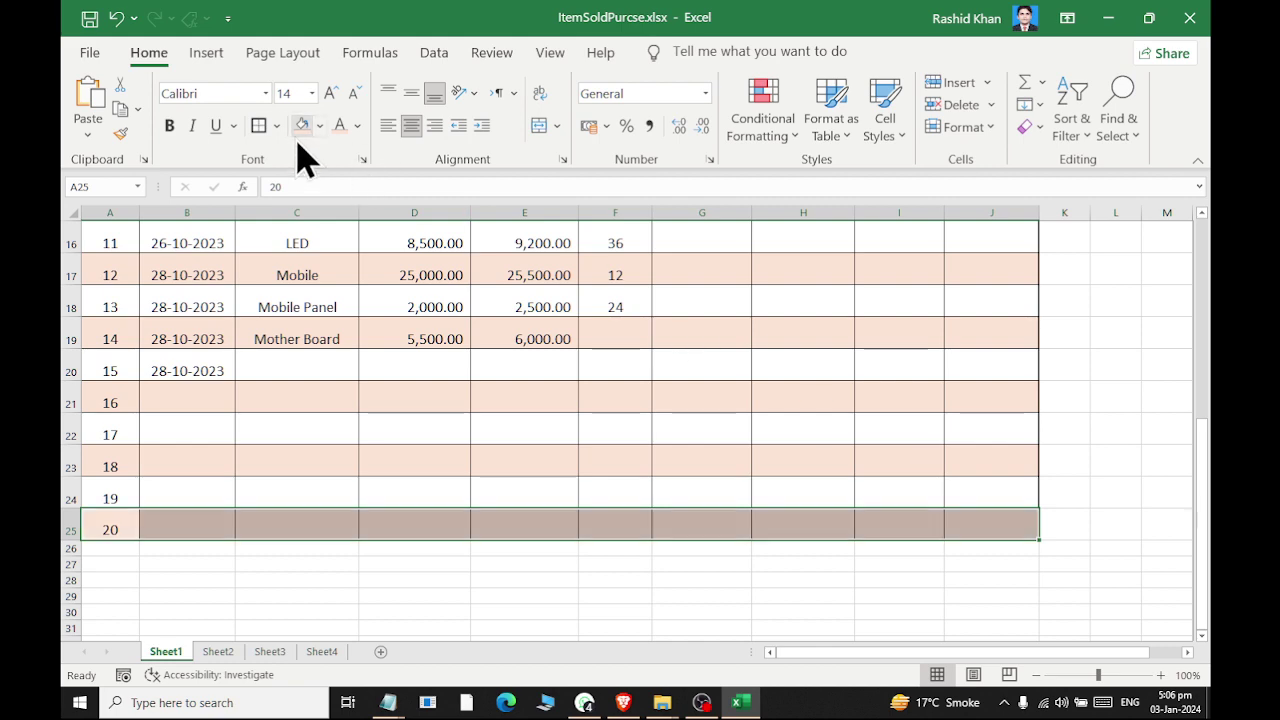
scroll(380, 408, up, 5)
click(414, 492)
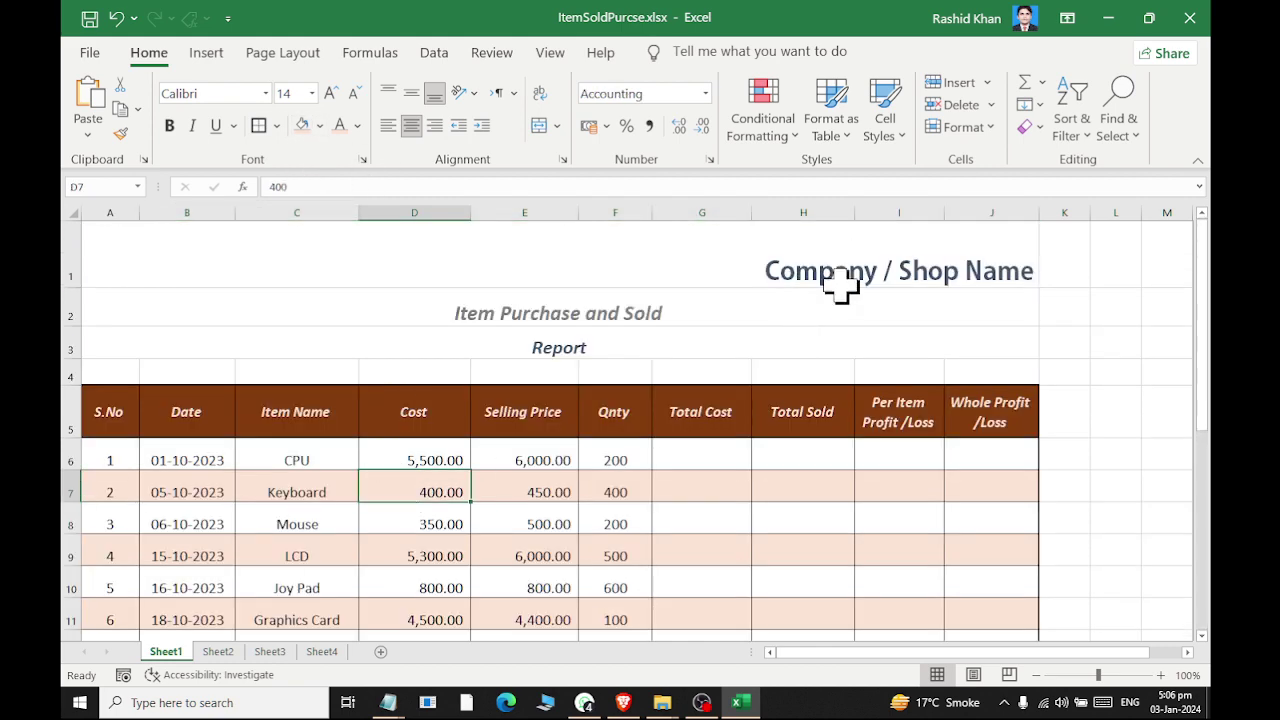
scroll(903, 428, down, 2)
scroll(911, 428, down, 1)
scroll(912, 430, up, 3)
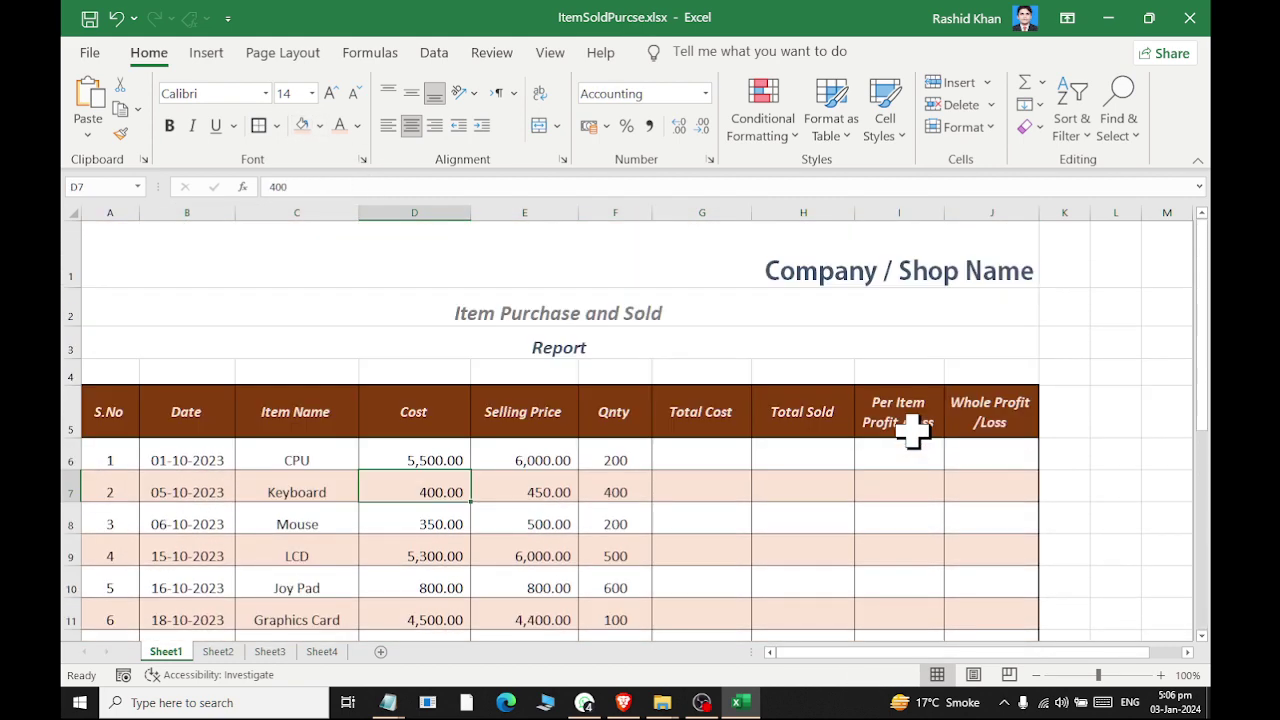
click(1030, 127)
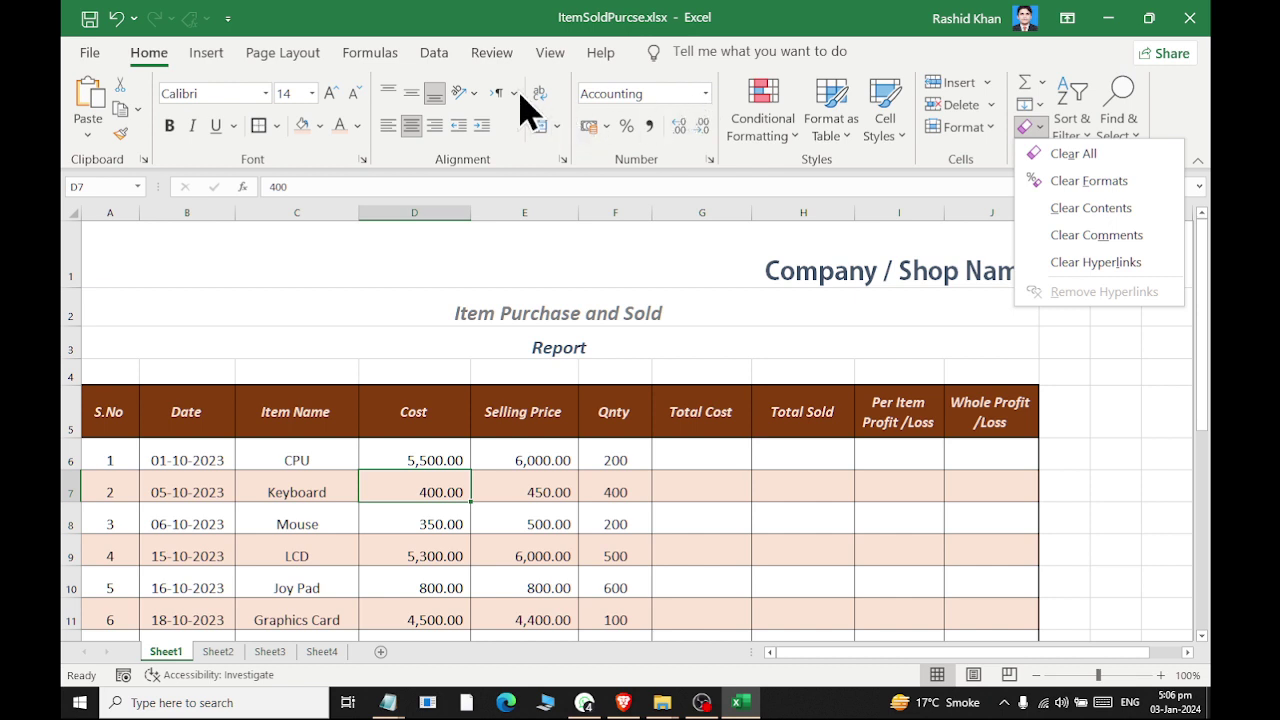
click(988, 83)
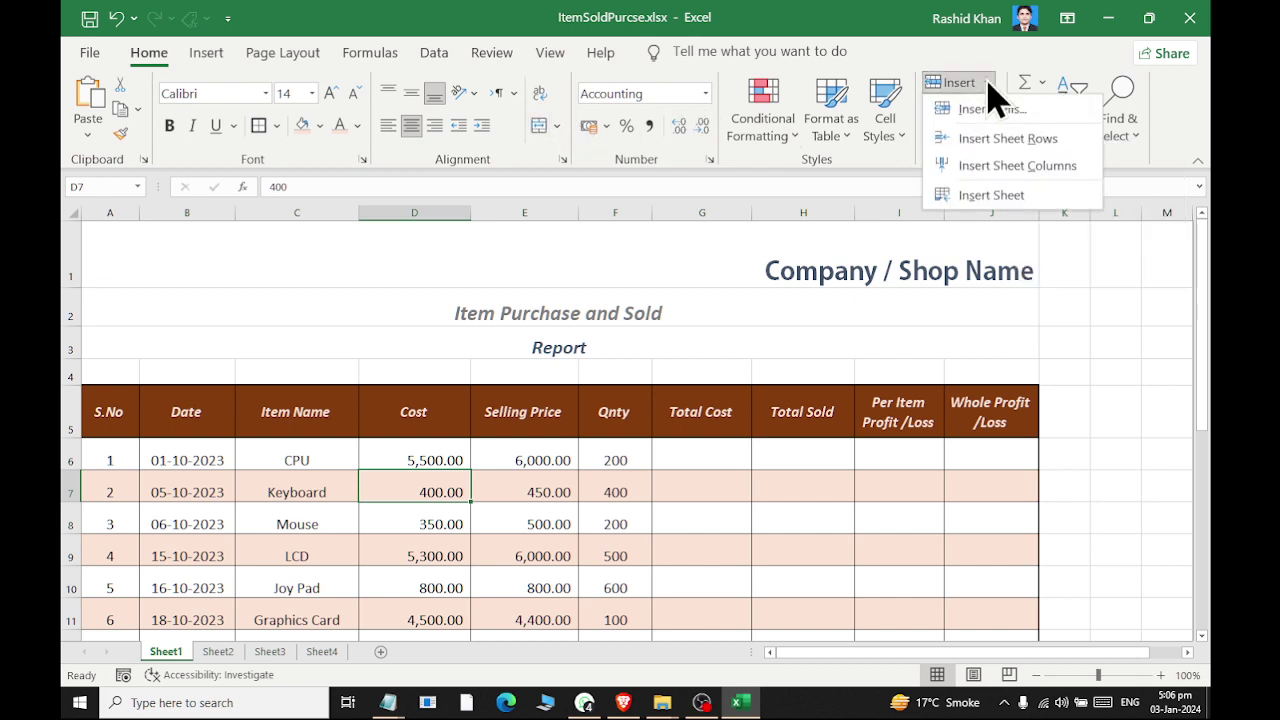
click(992, 88)
click(992, 104)
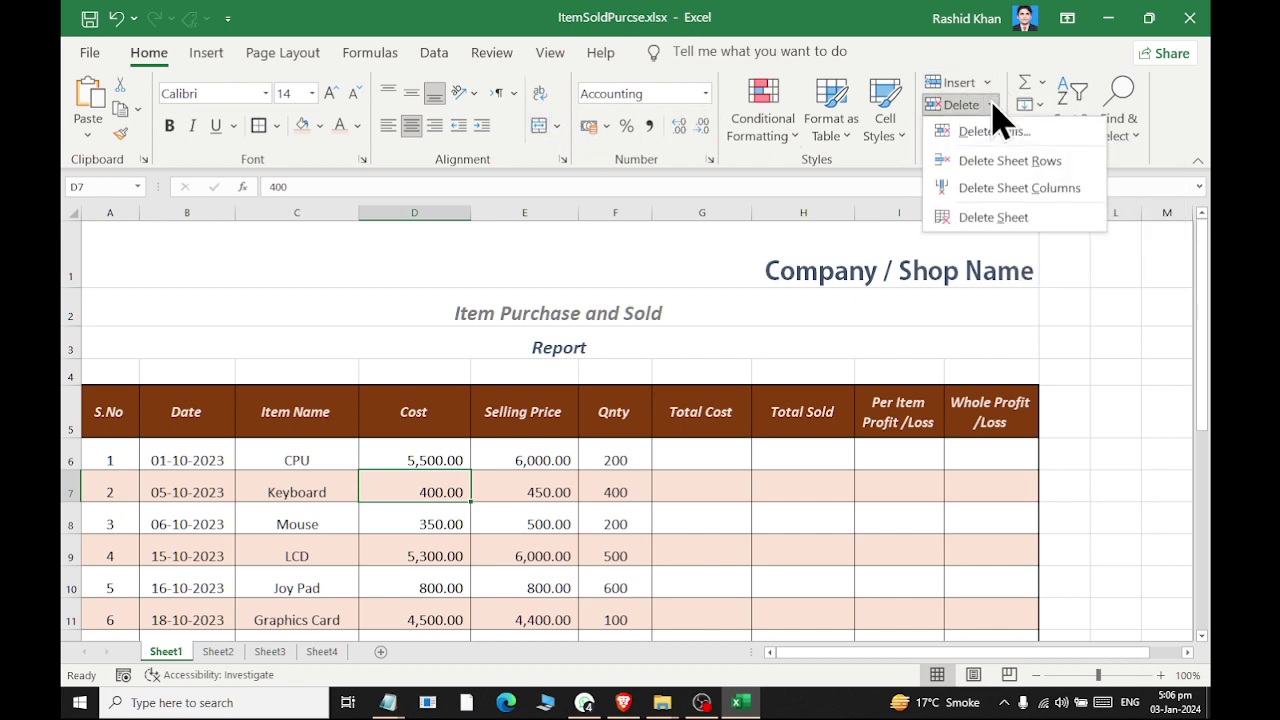
click(485, 455)
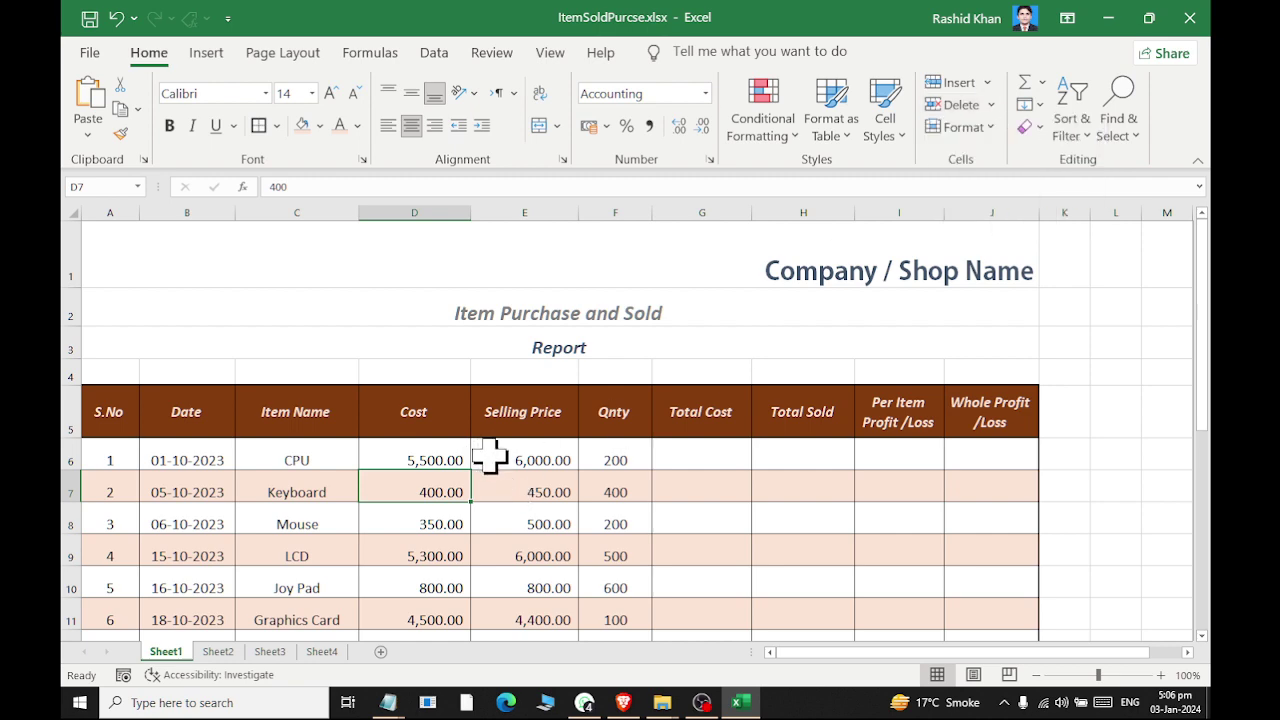